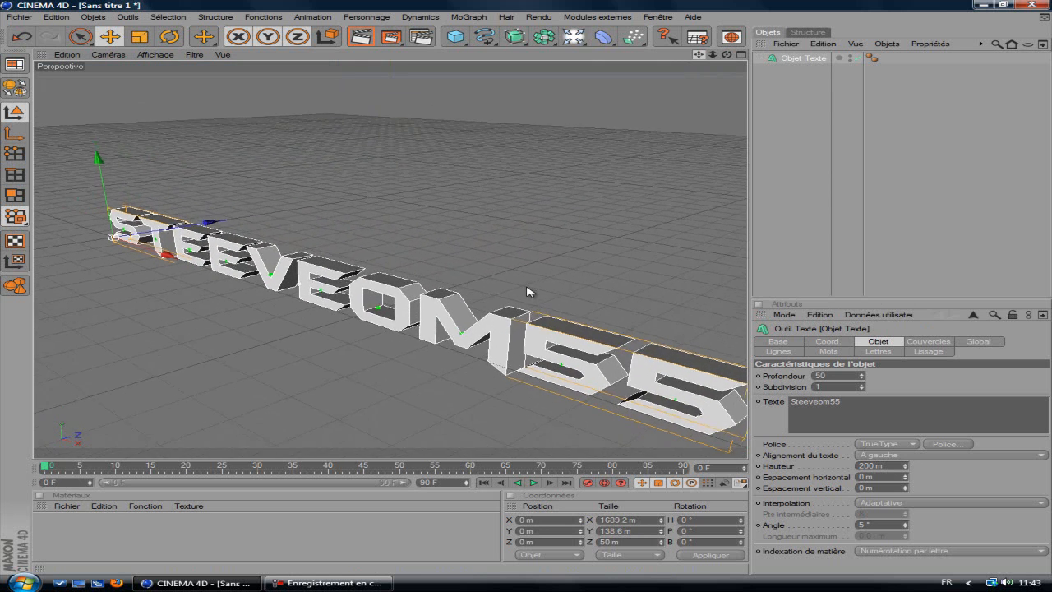
Add a MoGraph Text object reading "Tutoriel" with a depth of 50
{"action": "scroll", "coordinate": [675, 95], "scroll_direction": "down", "scroll_amount": 1}
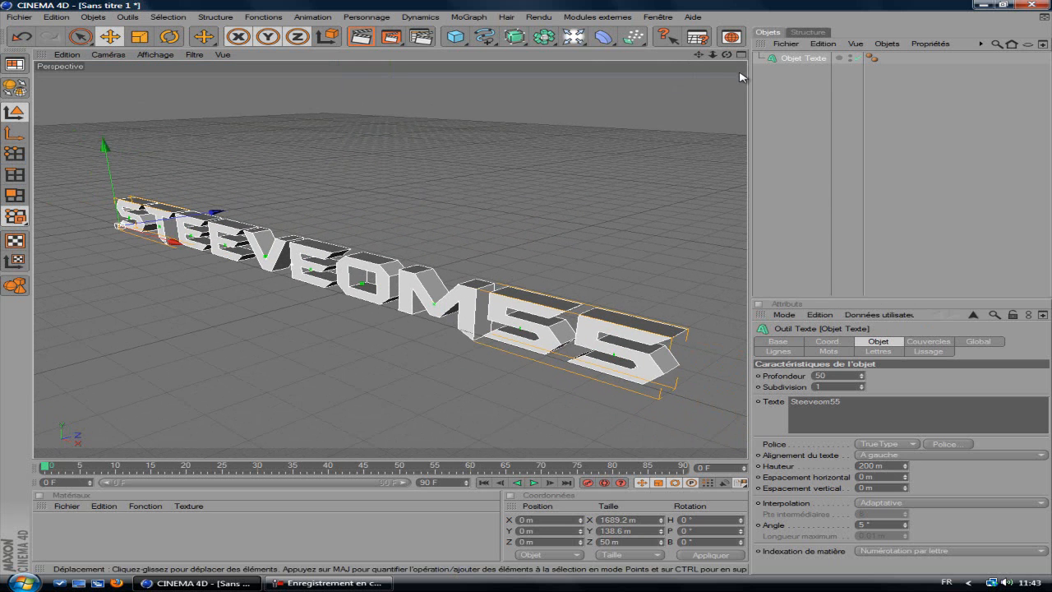
{"action": "left_click", "coordinate": [471, 17]}
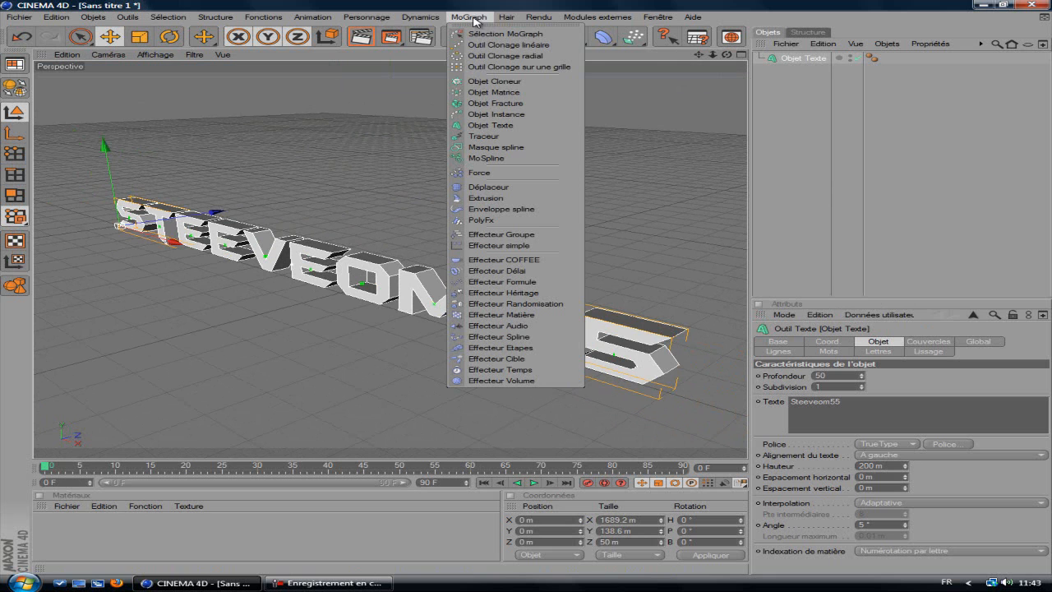
{"action": "left_click", "coordinate": [497, 127]}
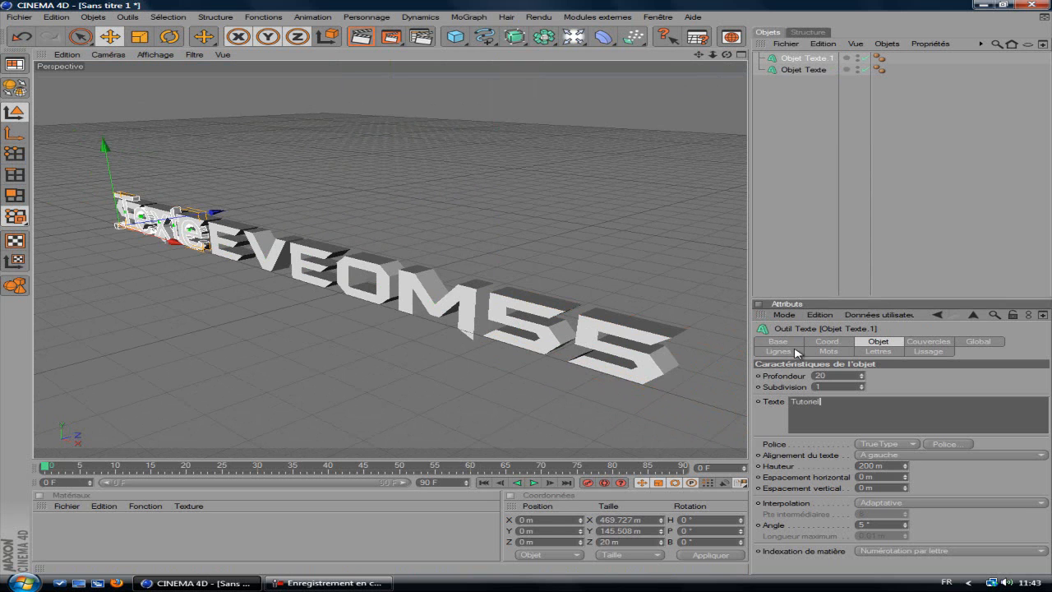
{"action": "left_click", "coordinate": [761, 375]}
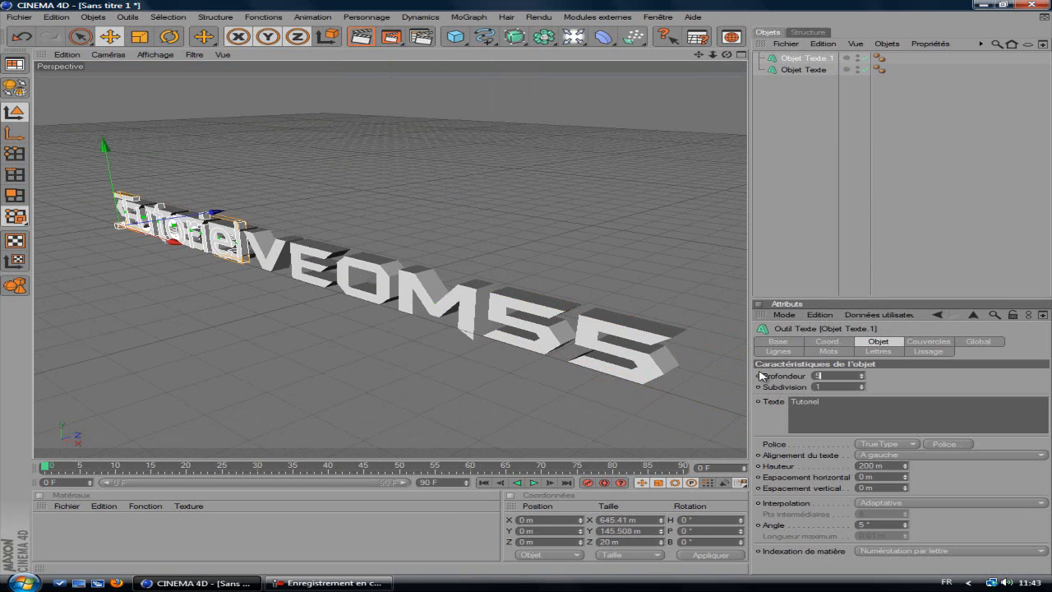
Set the font of the Tutoriel text to the BatmanForeverAlternate typeface
{"action": "left_click", "coordinate": [948, 444]}
{"action": "type", "text": "b"}
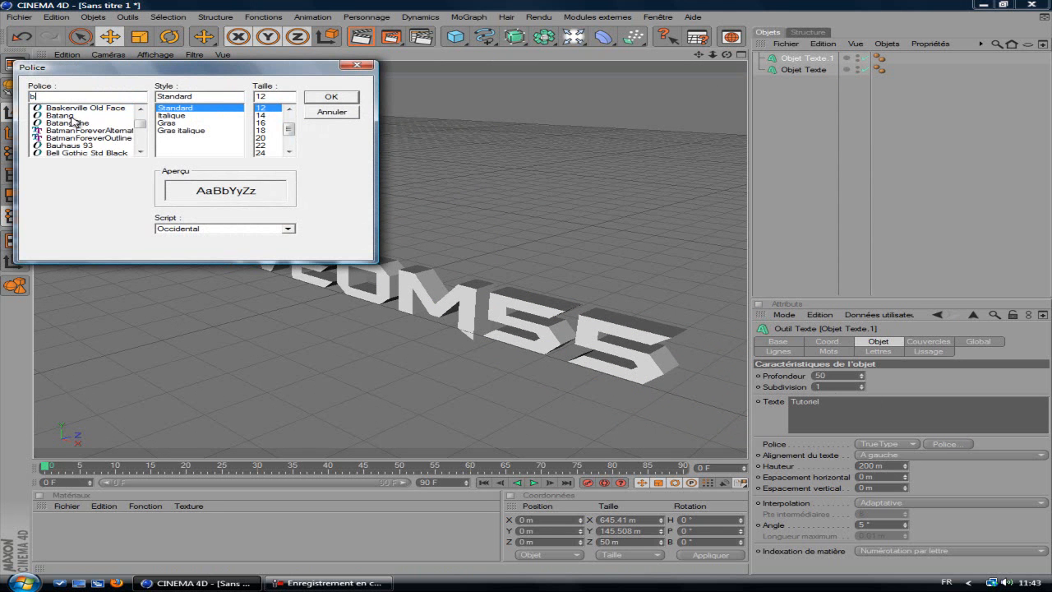
{"action": "left_click", "coordinate": [99, 129]}
{"action": "left_click", "coordinate": [335, 98]}
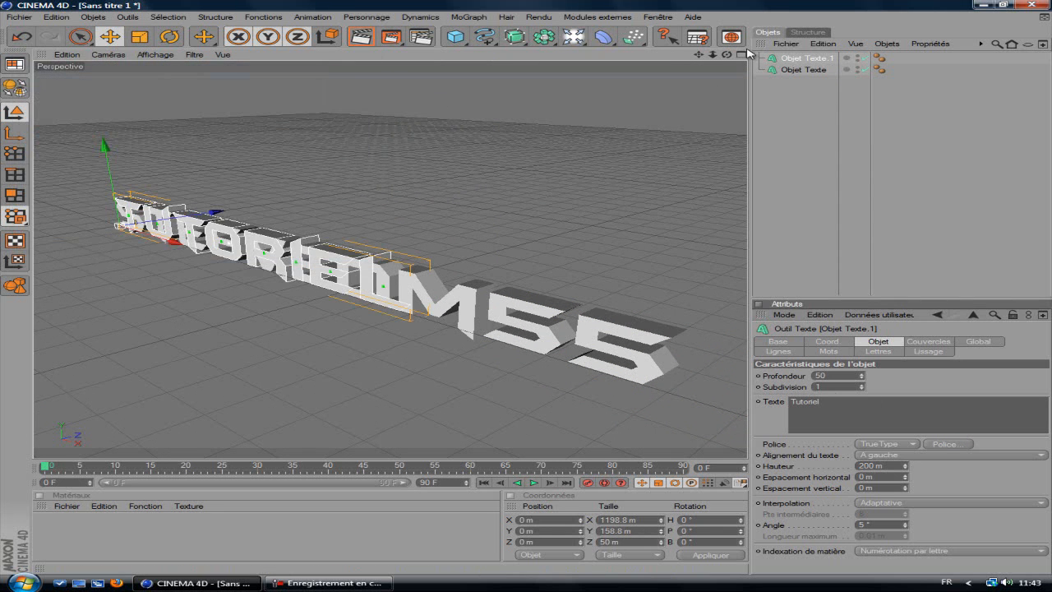
Move the Tutoriel text above the first text, to about X 274 m and Y 436 m
{"action": "left_click_drag", "start_coordinate": [727, 56], "coordinate": [531, 291]}
{"action": "left_click_drag", "start_coordinate": [196, 186], "coordinate": [229, 180]}
{"action": "scroll", "coordinate": [437, 195], "scroll_direction": "down", "scroll_amount": 3}
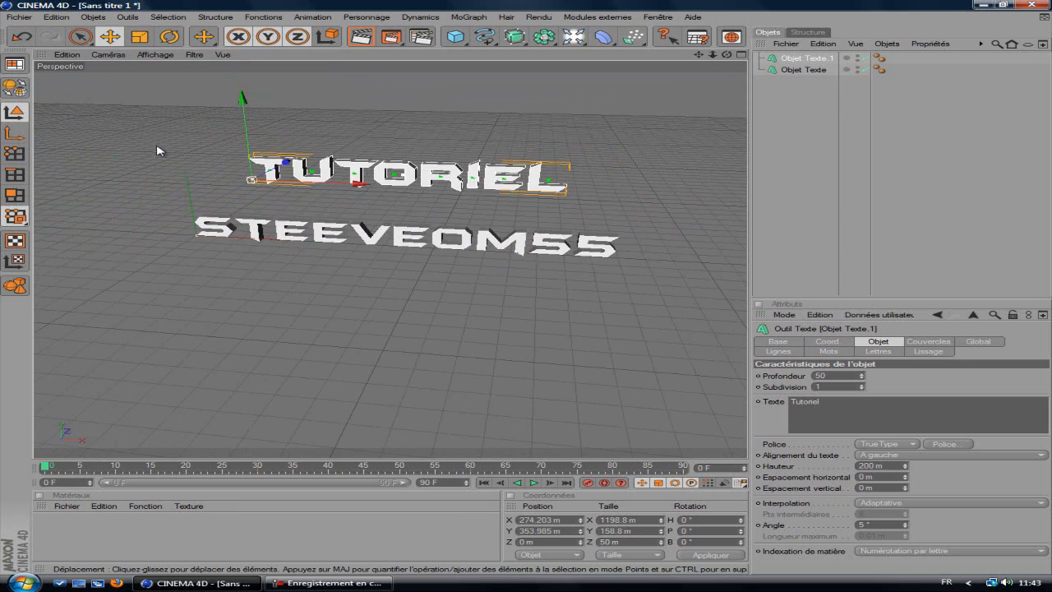
{"action": "scroll", "coordinate": [625, 115], "scroll_direction": "down", "scroll_amount": 2}
{"action": "left_click_drag", "start_coordinate": [727, 54], "coordinate": [700, 71]}
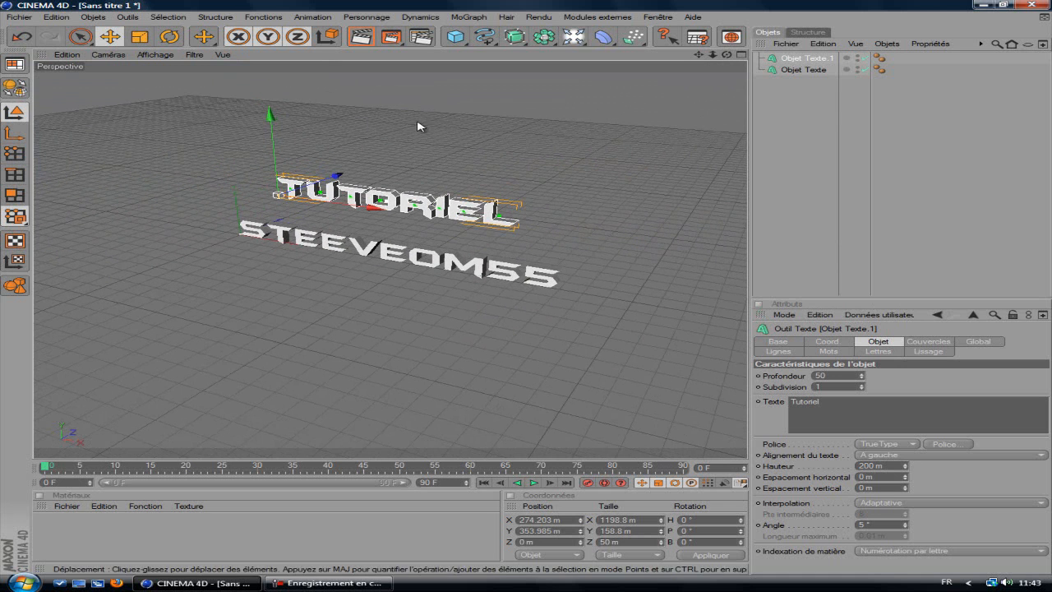
{"action": "left_click_drag", "start_coordinate": [268, 147], "coordinate": [269, 131]}
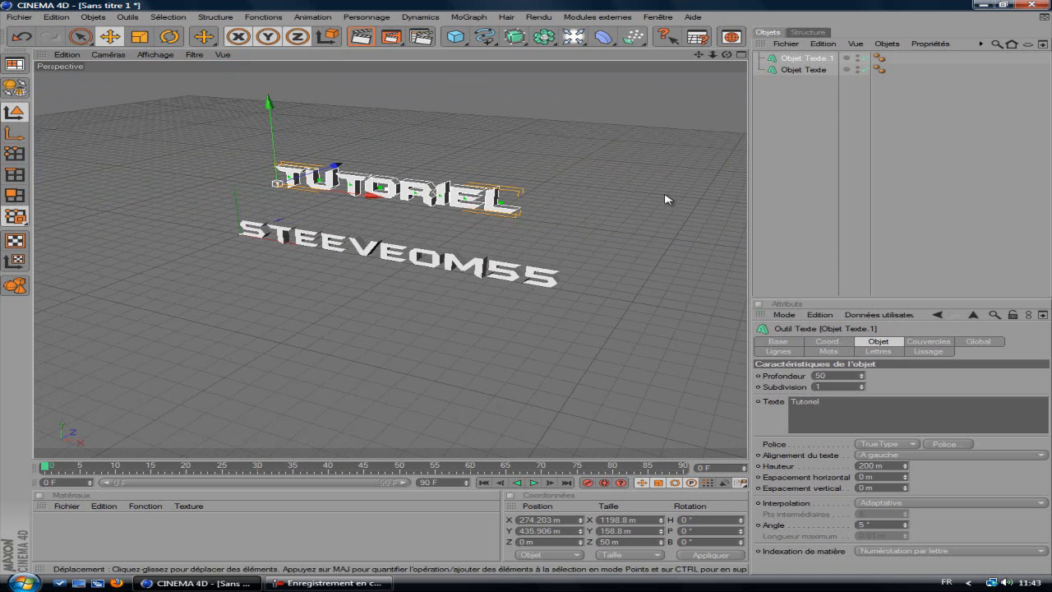
Rename the new text object in the object list as "Tutoriel"
{"action": "scroll", "coordinate": [670, 199], "scroll_direction": "up", "scroll_amount": 3}
{"action": "left_click_drag", "start_coordinate": [700, 55], "coordinate": [695, 61]}
{"action": "double_click", "coordinate": [795, 58]}
{"action": "type", "text": "Tutori"}
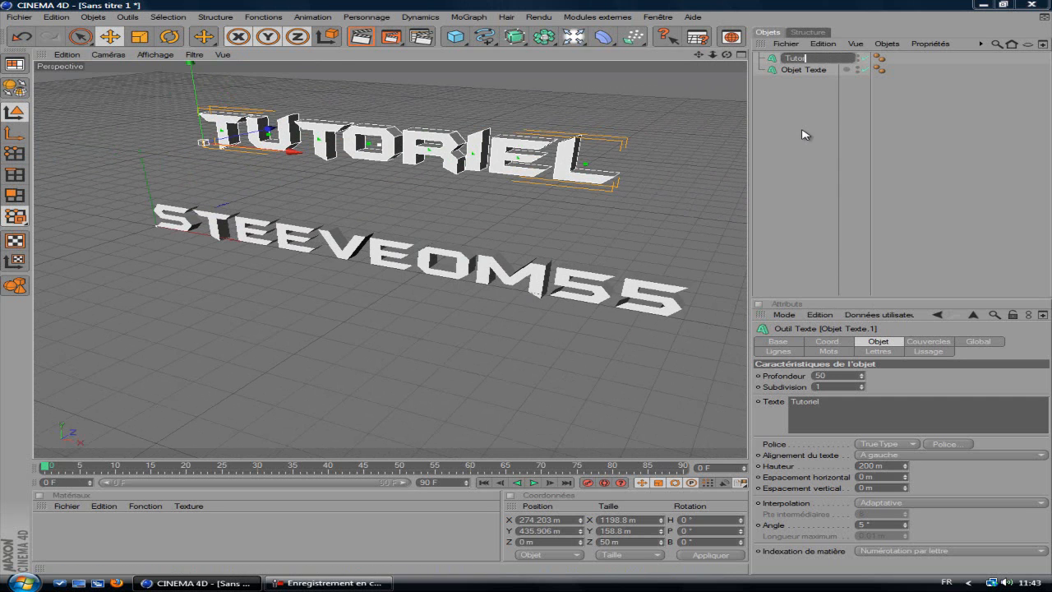
{"action": "type", "text": "el"}
{"action": "key", "text": "Return"}
Add a Sol floor object and shift it along X to about 824 m so it lies under the texts
{"action": "left_click", "coordinate": [802, 70]}
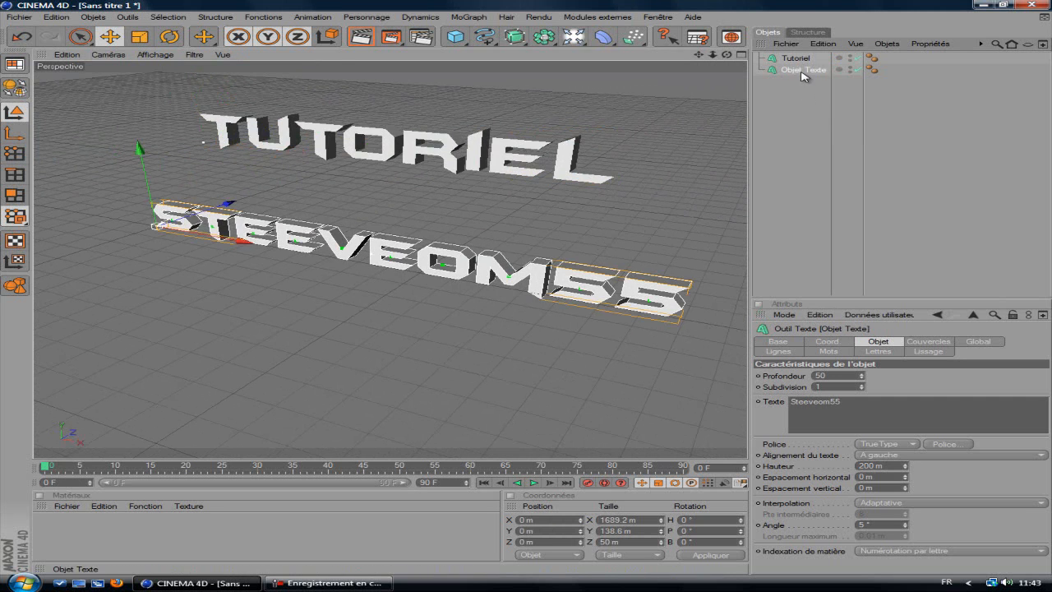
{"action": "left_click_drag", "start_coordinate": [727, 55], "coordinate": [543, 283]}
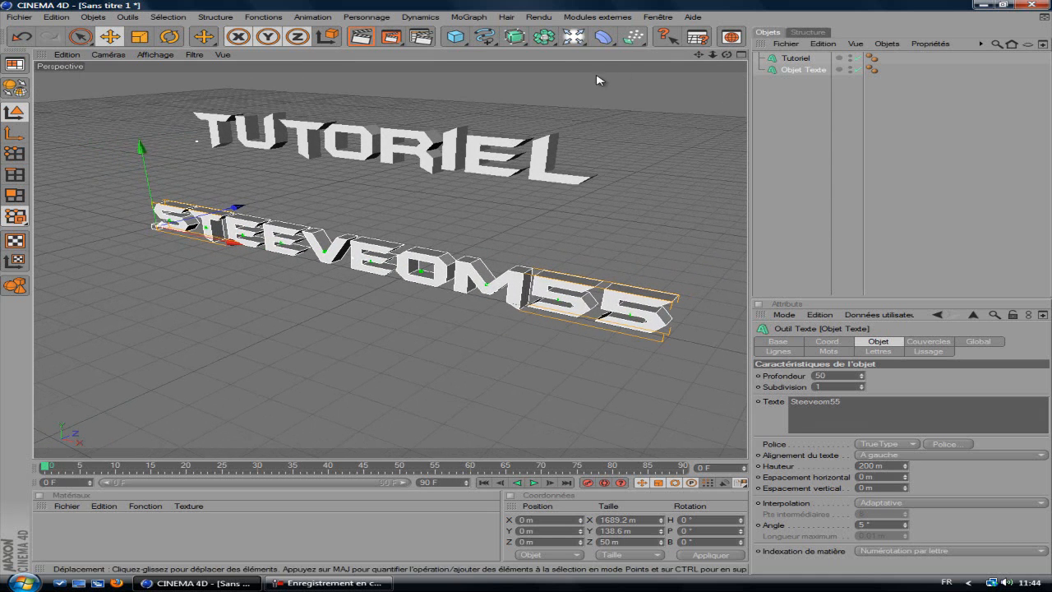
{"action": "left_click", "coordinate": [574, 37]}
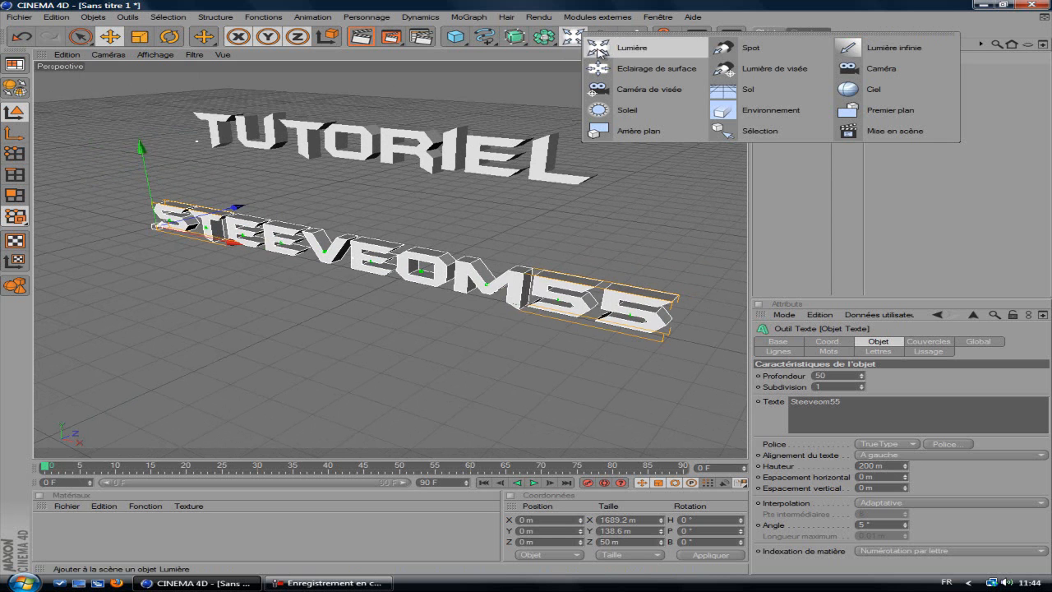
{"action": "left_click", "coordinate": [781, 95]}
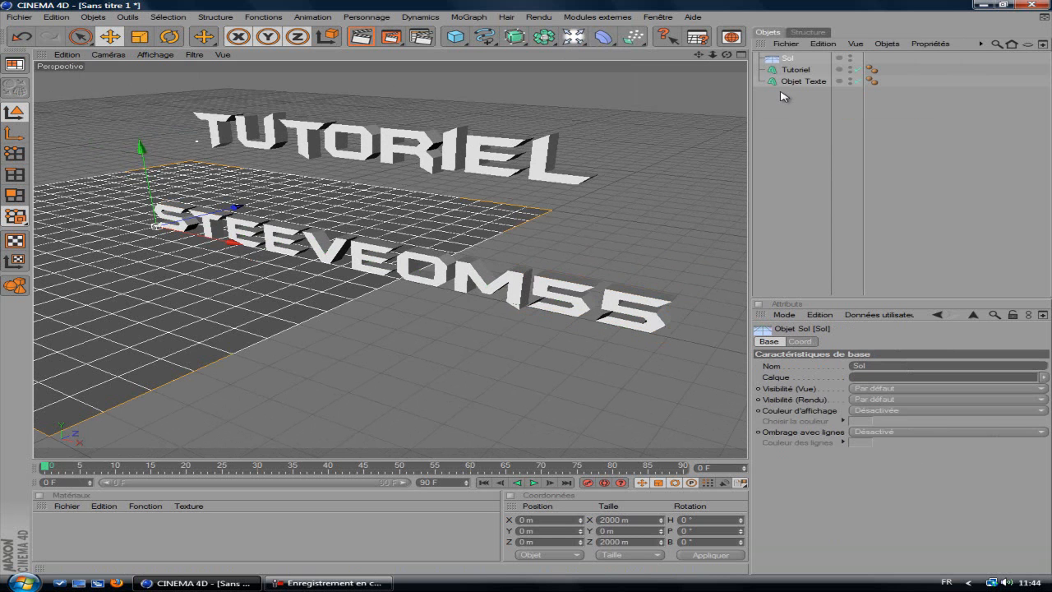
{"action": "left_click_drag", "start_coordinate": [485, 302], "coordinate": [528, 289]}
Add a second Sol object, rotate its bank to about 90° and move it to about X -219 m as a side wall
{"action": "left_click", "coordinate": [577, 38]}
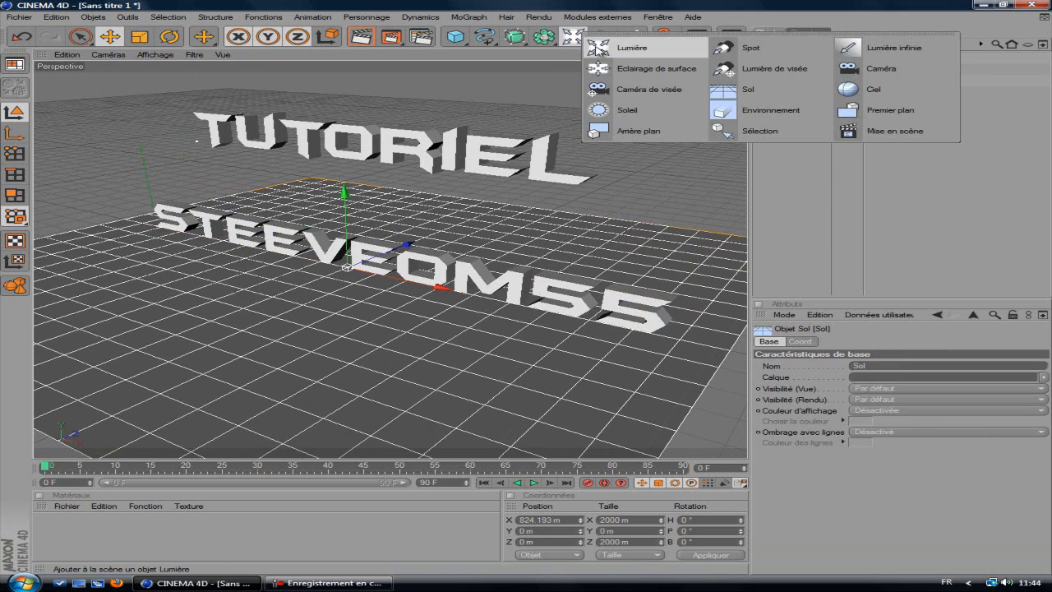
{"action": "left_click", "coordinate": [744, 90]}
{"action": "left_click", "coordinate": [171, 38]}
{"action": "left_click_drag", "start_coordinate": [187, 196], "coordinate": [182, 250]}
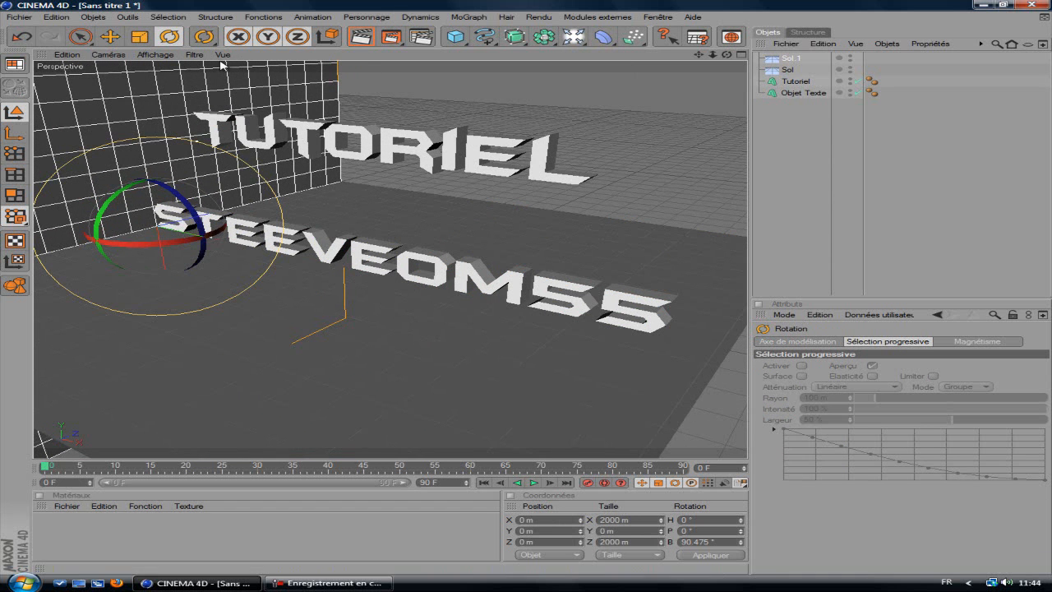
{"action": "key", "text": "e"}
{"action": "left_click_drag", "start_coordinate": [238, 258], "coordinate": [200, 249]}
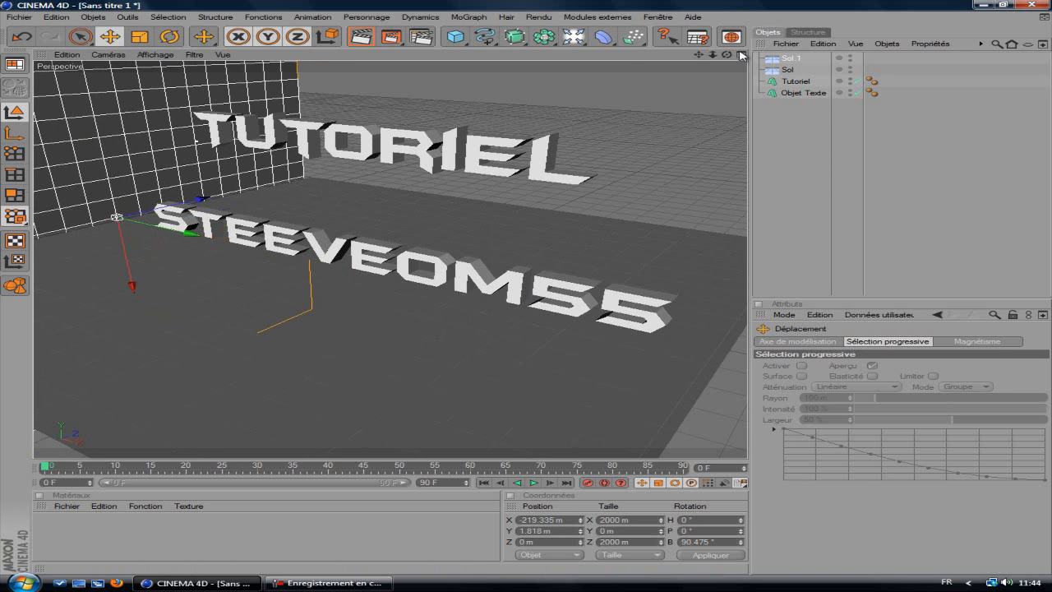
Duplicate the side wall, turn its heading to about -90° and place it behind the texts at about X 880 m, Z 656 m
{"action": "left_click", "coordinate": [790, 62]}
{"action": "left_click_drag", "start_coordinate": [788, 58], "coordinate": [796, 55], "text": "ctrl"}
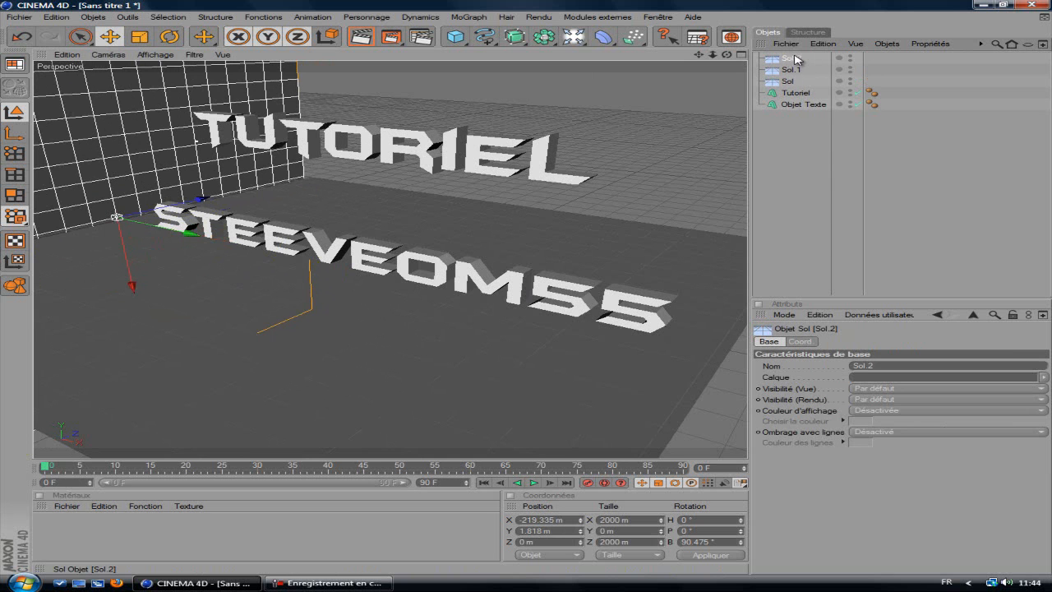
{"action": "left_click", "coordinate": [169, 37]}
{"action": "left_click_drag", "start_coordinate": [159, 232], "coordinate": [536, 292]}
{"action": "key", "text": "e"}
{"action": "left_click_drag", "start_coordinate": [729, 56], "coordinate": [530, 291]}
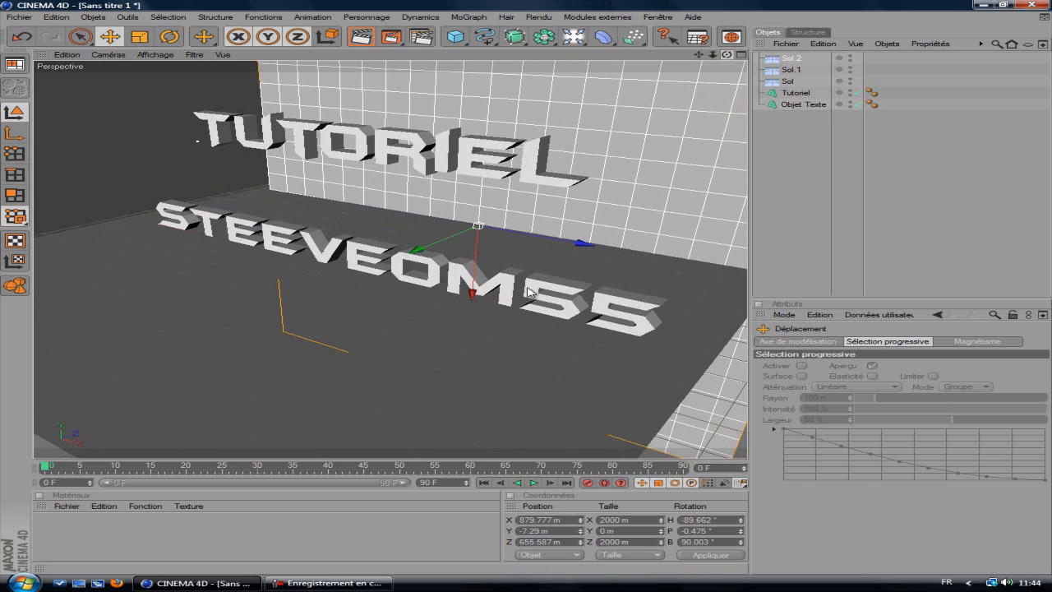
Render a preview of the perspective view to check the floor, walls and texts
{"action": "left_click", "coordinate": [360, 36]}
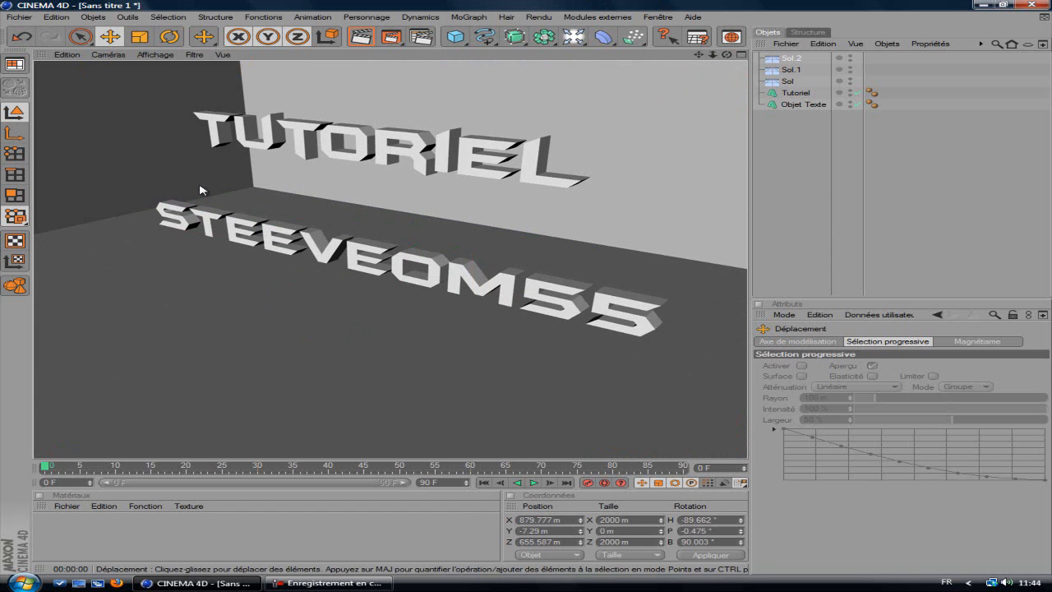
{"action": "left_click", "coordinate": [727, 56]}
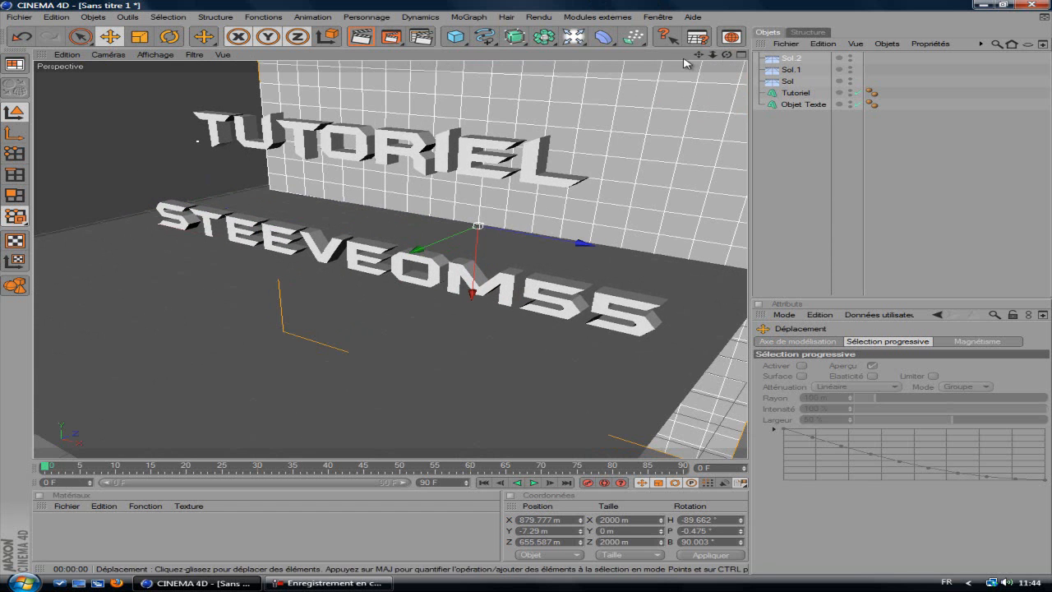
{"action": "left_click_drag", "start_coordinate": [698, 55], "coordinate": [738, 60]}
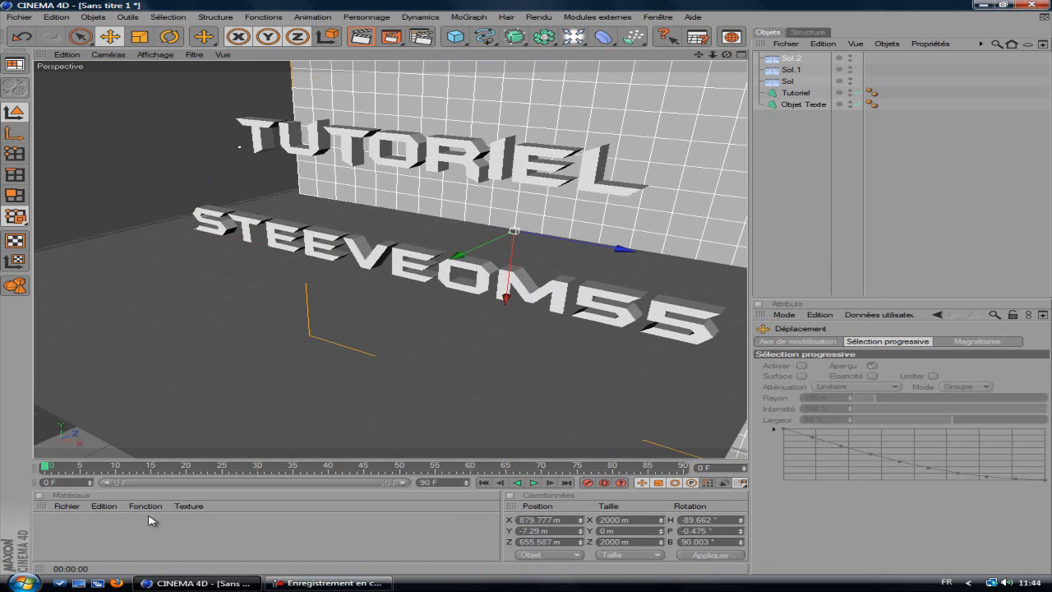
Create a new material, disable its specularity and enable its glow (Lueur)
{"action": "double_click", "coordinate": [137, 539]}
{"action": "double_click", "coordinate": [52, 532]}
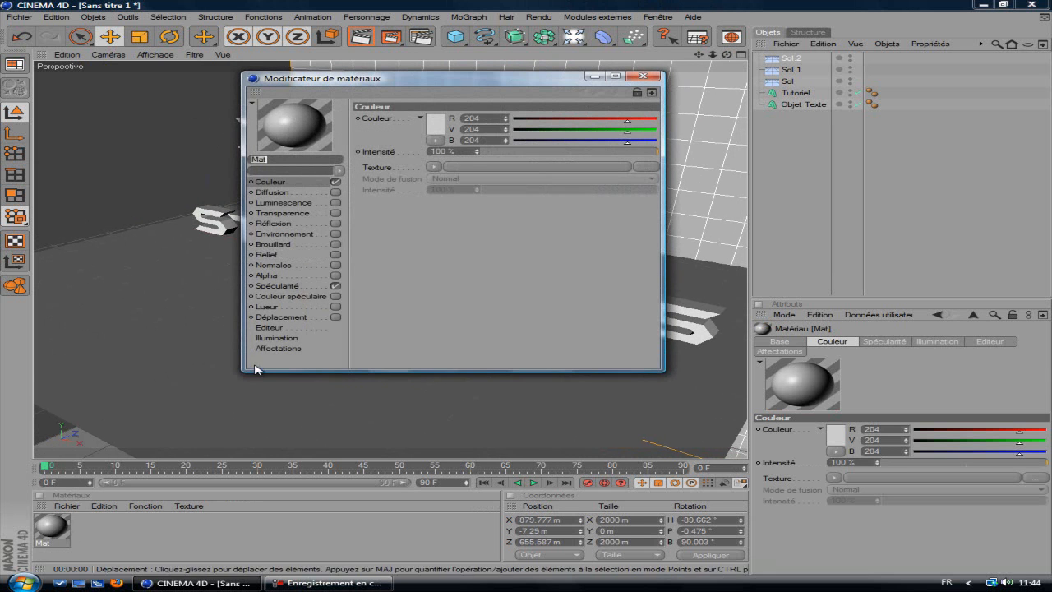
{"action": "left_click", "coordinate": [336, 286]}
{"action": "left_click", "coordinate": [336, 308]}
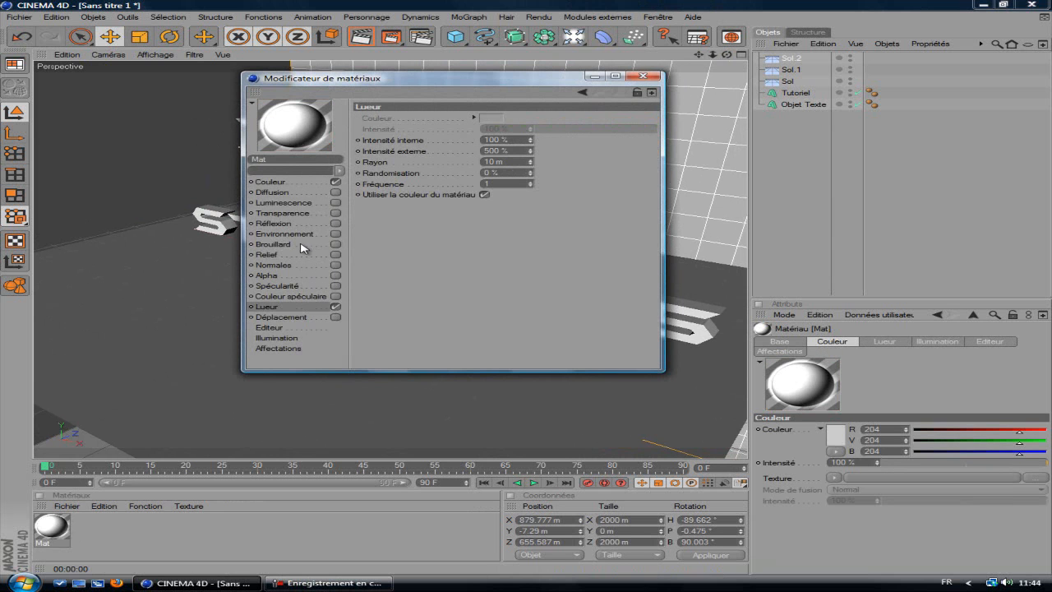
Enable reflection on the material with 20% intensity and a Fresnel texture
{"action": "left_click", "coordinate": [337, 224]}
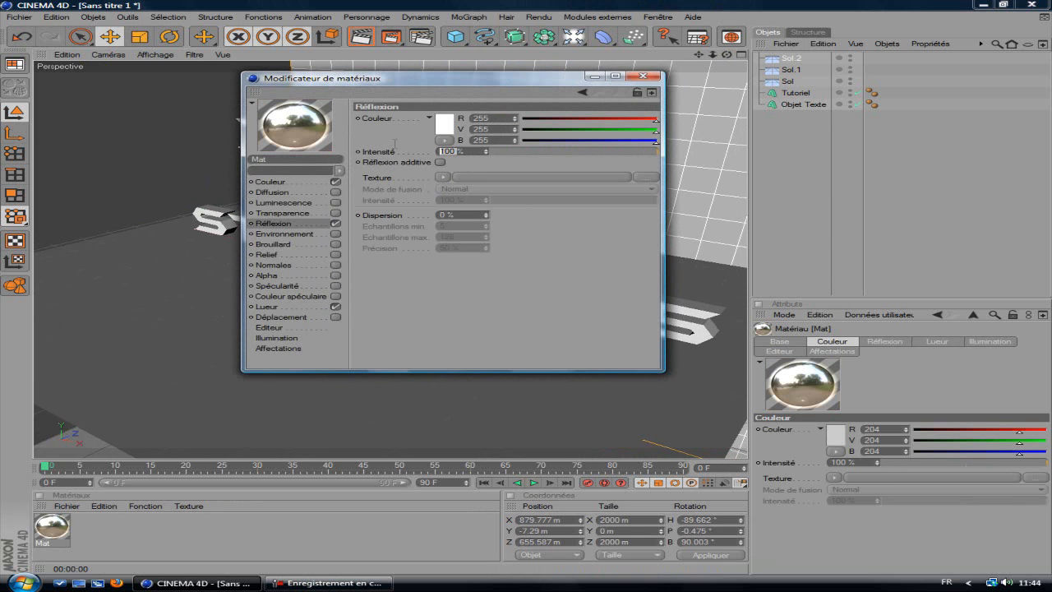
{"action": "type", "text": "20"}
{"action": "left_click", "coordinate": [443, 177]}
{"action": "left_click", "coordinate": [451, 304]}
Set the material's colour to black (RGB 0, 0, 0) and close the material editor
{"action": "left_click", "coordinate": [300, 183]}
{"action": "left_click", "coordinate": [436, 124]}
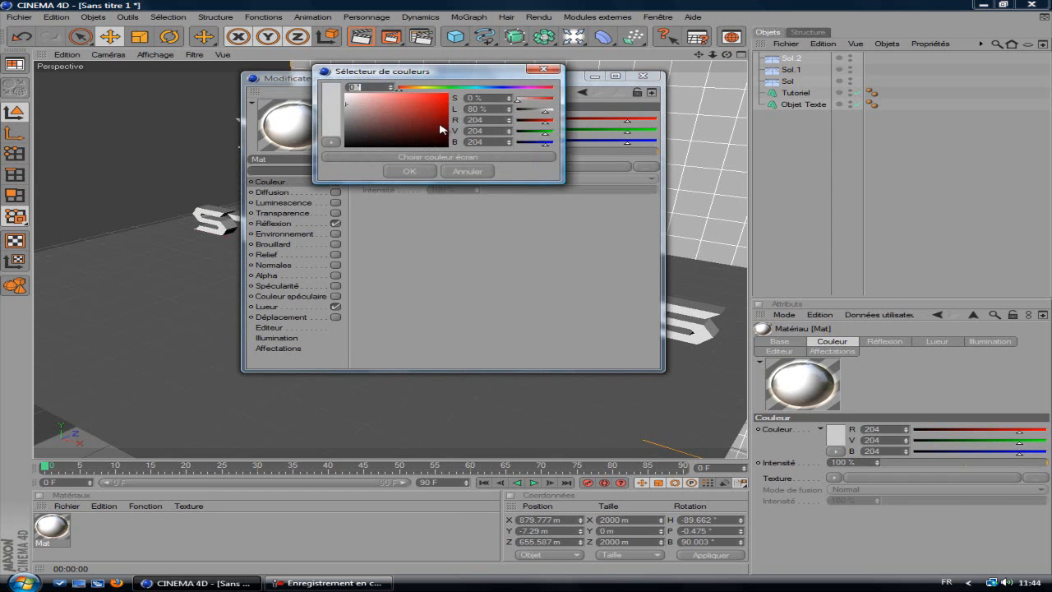
{"action": "left_click", "coordinate": [410, 171]}
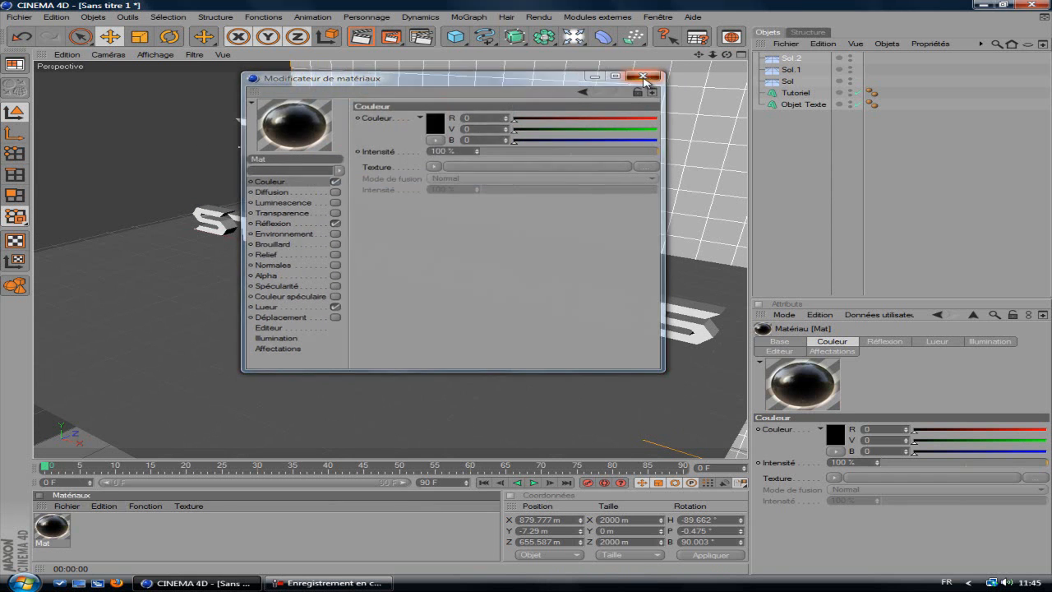
{"action": "left_click", "coordinate": [644, 76]}
Apply the black reflective material to the floor and both walls
{"action": "left_click_drag", "start_coordinate": [51, 527], "coordinate": [153, 155]}
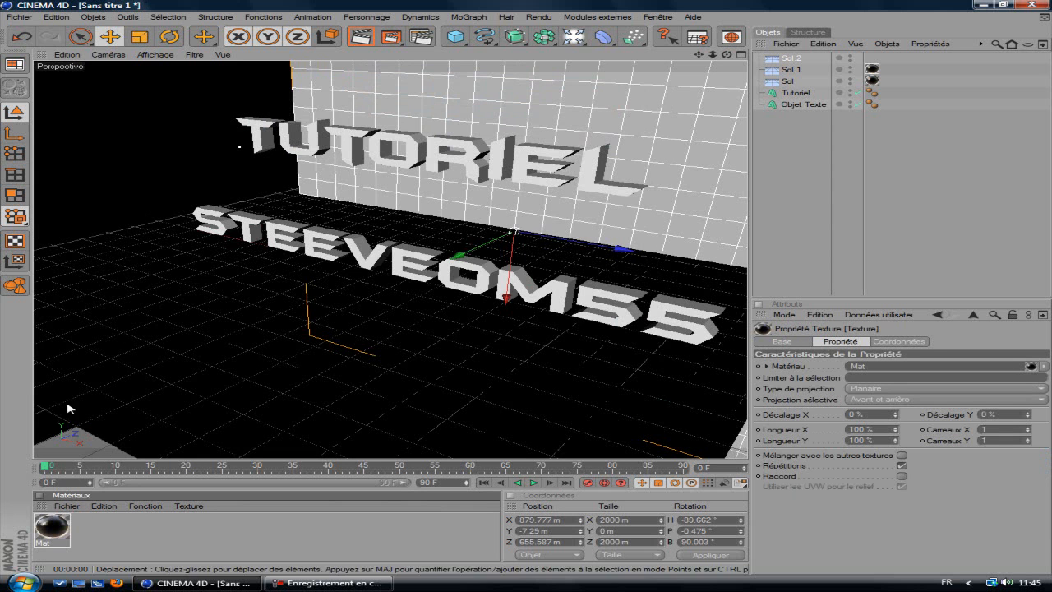
{"action": "left_click_drag", "start_coordinate": [689, 158], "coordinate": [688, 159]}
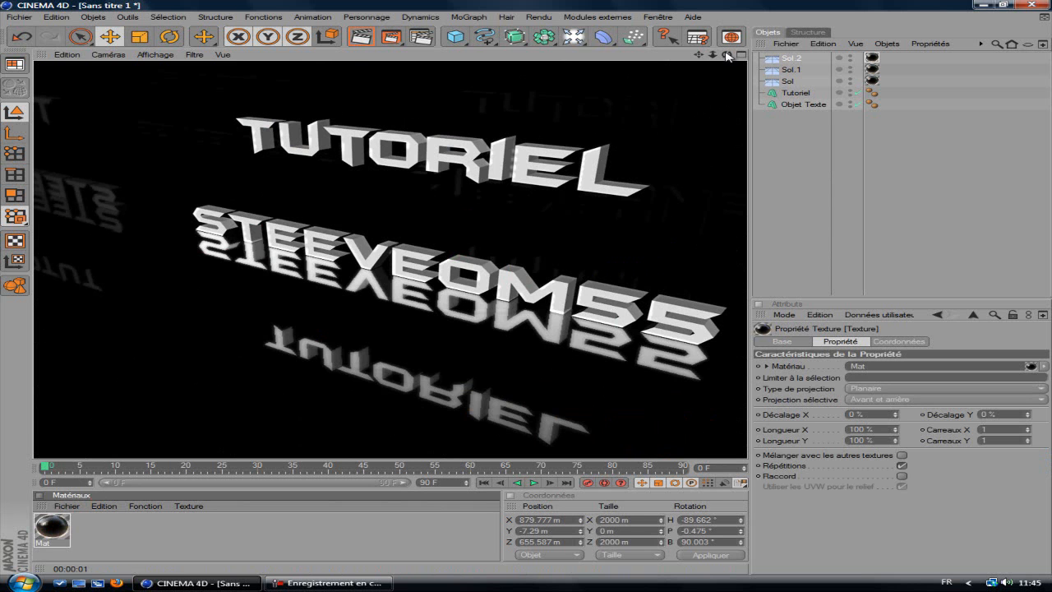
Create a second material with specularity disabled and glow (Lueur) enabled
{"action": "double_click", "coordinate": [151, 538]}
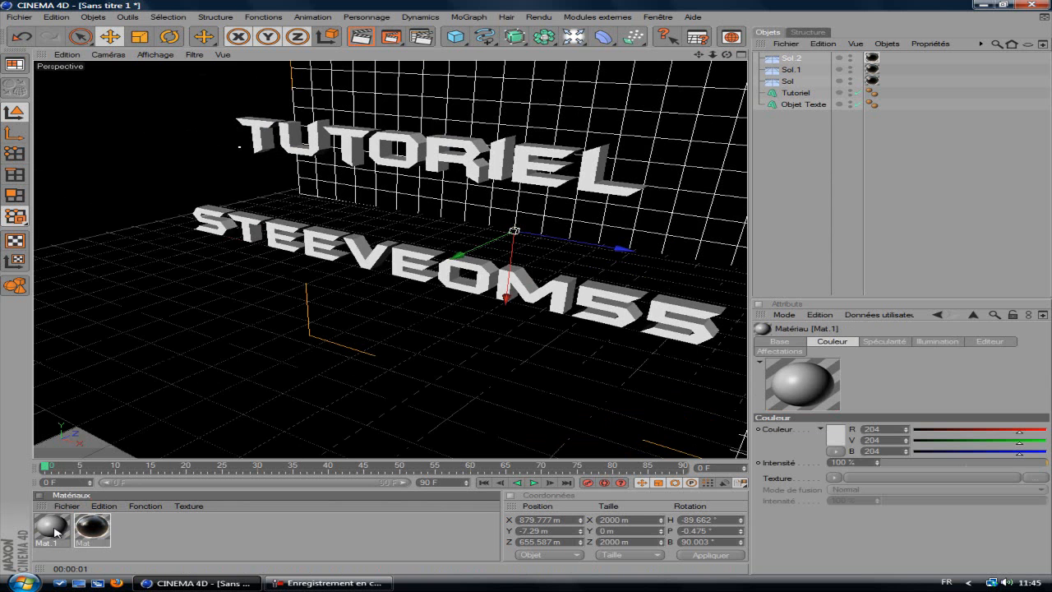
{"action": "double_click", "coordinate": [48, 530]}
{"action": "left_click", "coordinate": [335, 285]}
{"action": "left_click", "coordinate": [336, 307]}
Turn on the second material's reflection, using 20% intensity and a Fresnel texture
{"action": "left_click", "coordinate": [336, 223]}
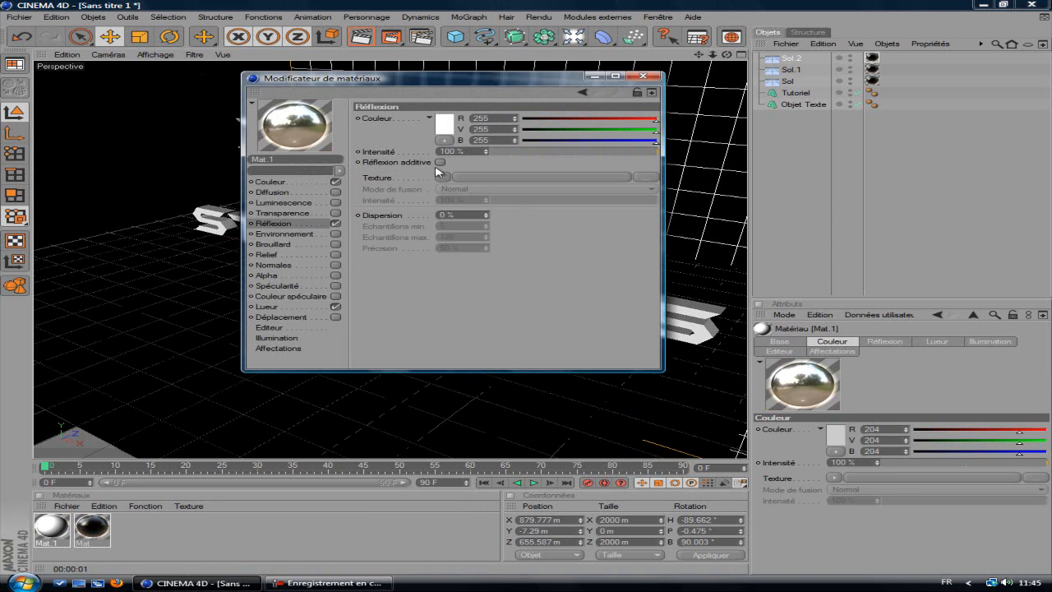
{"action": "type", "text": "20"}
{"action": "key", "text": "Return"}
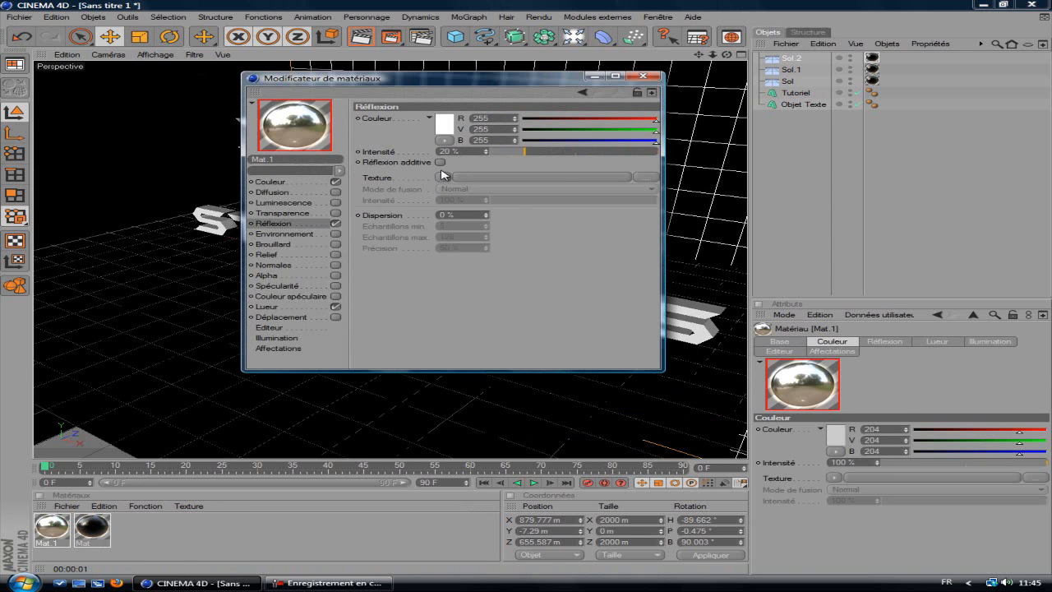
{"action": "left_click", "coordinate": [443, 177]}
{"action": "left_click", "coordinate": [479, 306]}
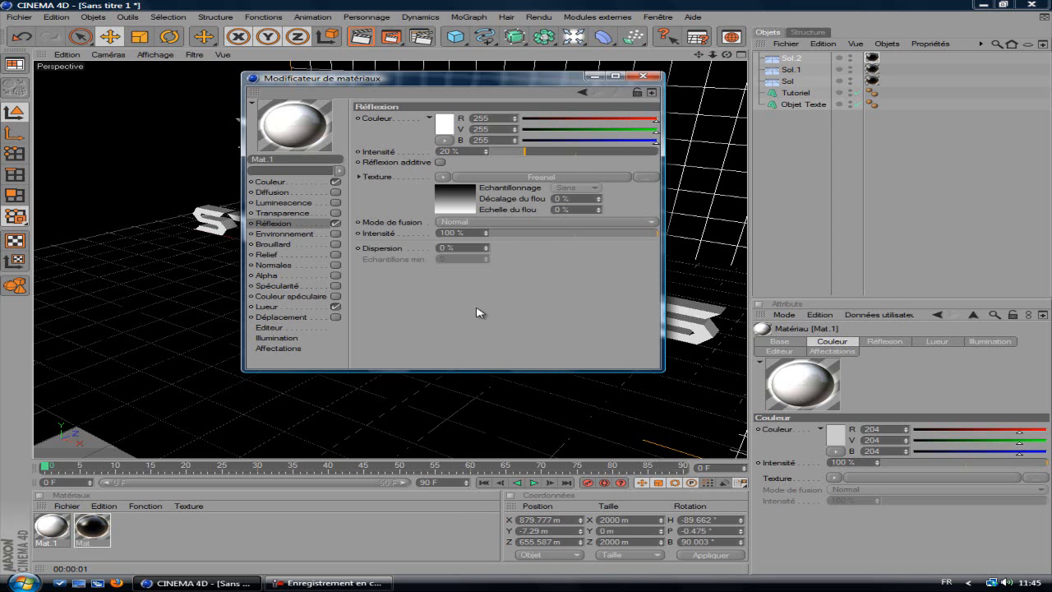
Set the second material's colour to yellow (RGB 238, 255, 0) and close the material editor
{"action": "left_click", "coordinate": [435, 127]}
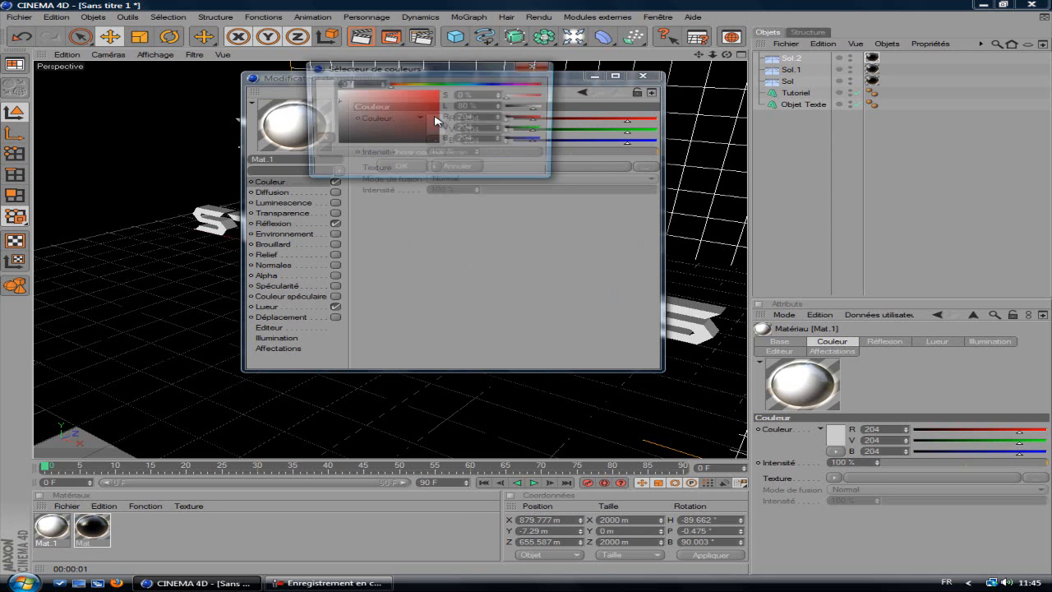
{"action": "left_click", "coordinate": [417, 86]}
{"action": "left_click_drag", "start_coordinate": [419, 94], "coordinate": [493, 78]}
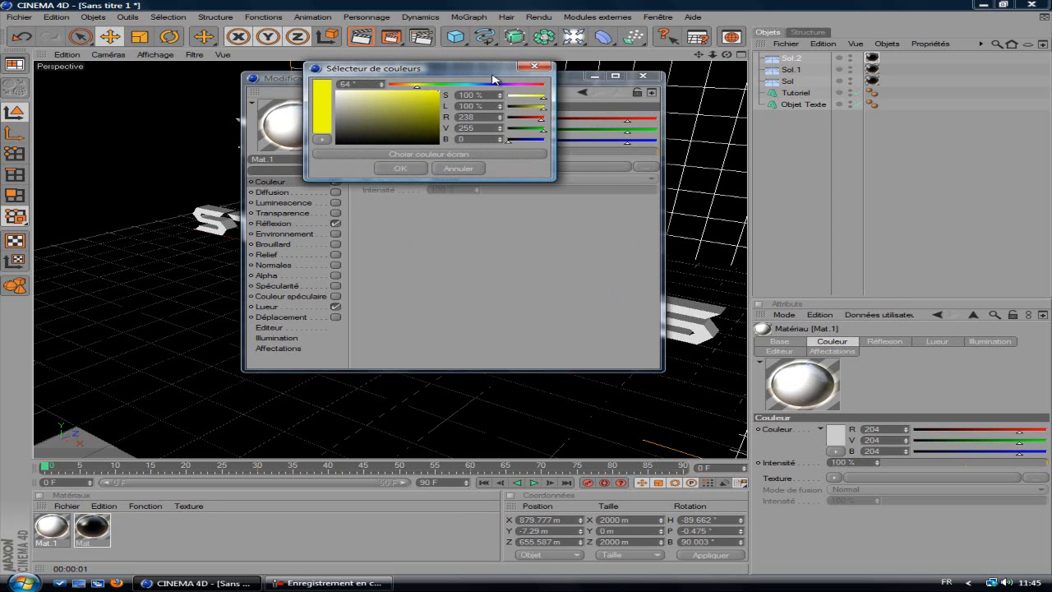
{"action": "left_click", "coordinate": [391, 168]}
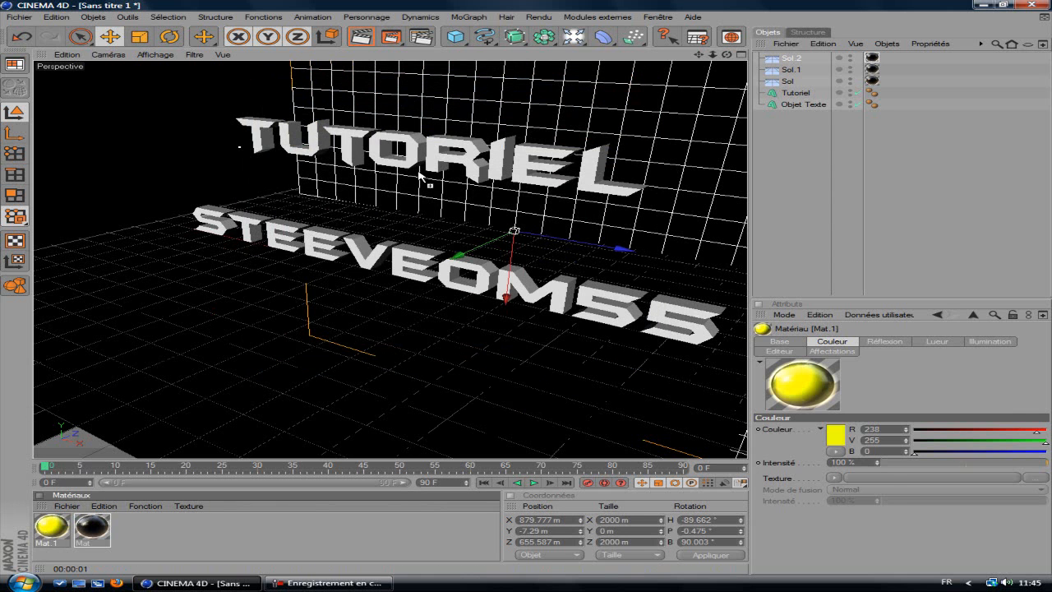
Apply the yellow material to the Tutoriel text and render the perspective view
{"action": "left_click_drag", "start_coordinate": [363, 211], "coordinate": [443, 148]}
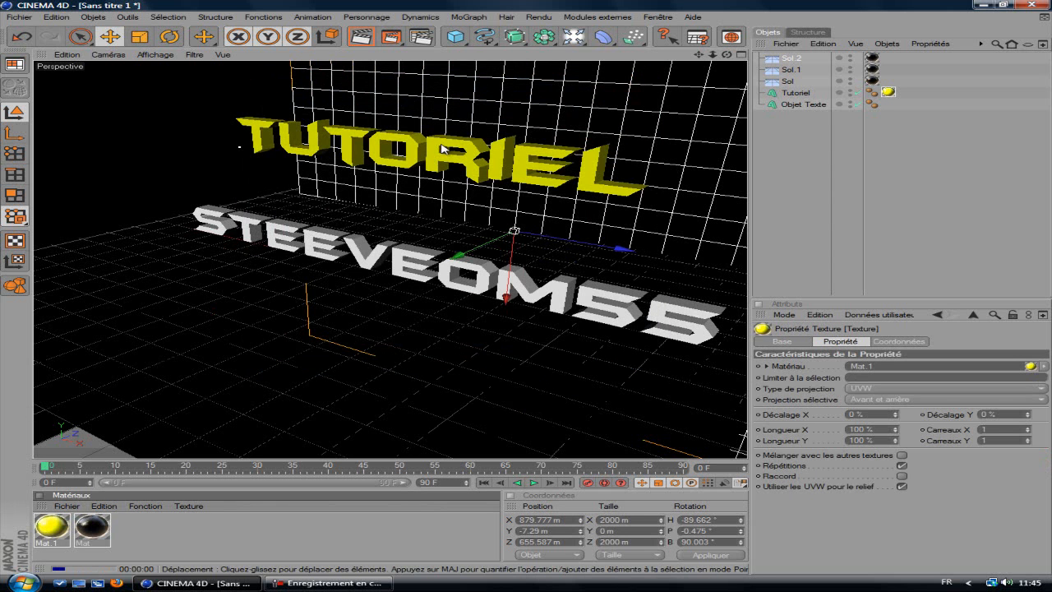
{"action": "key", "text": "ctrl+r"}
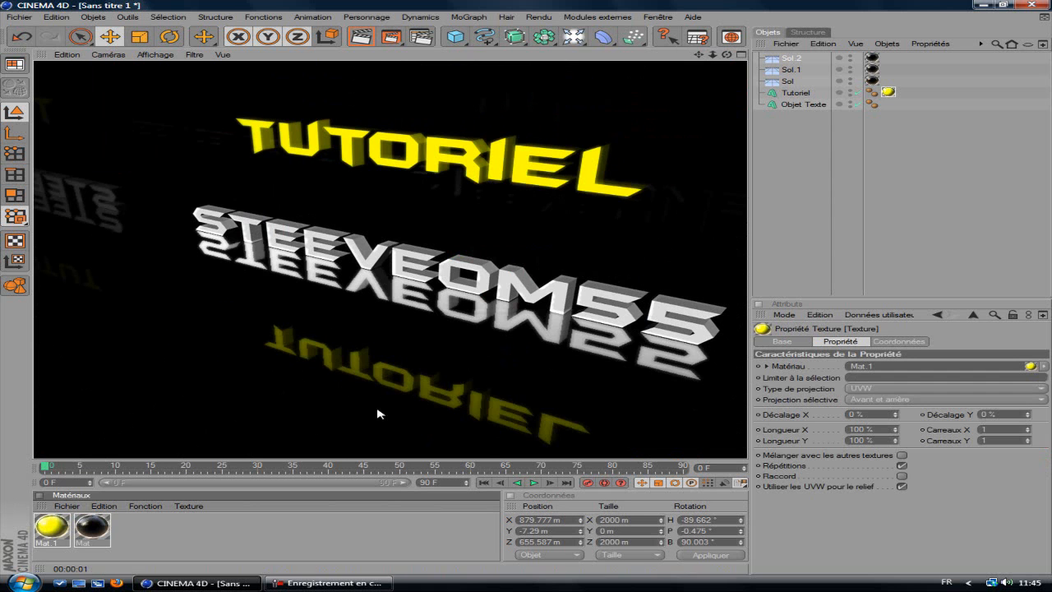
{"action": "left_click", "coordinate": [183, 539]}
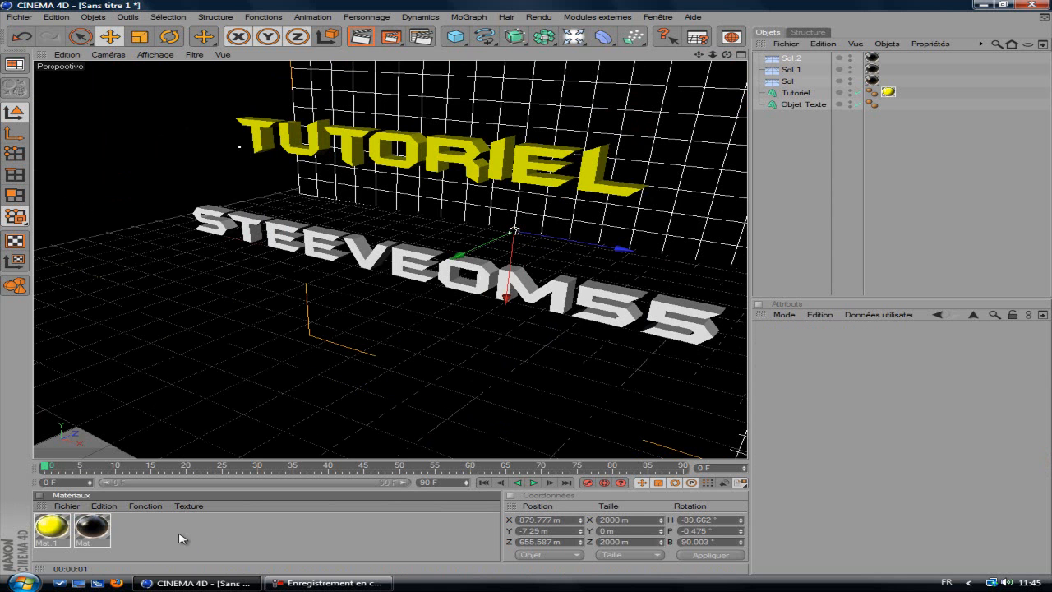
Create a third material with specularity disabled and glow (Lueur) enabled
{"action": "double_click", "coordinate": [171, 535]}
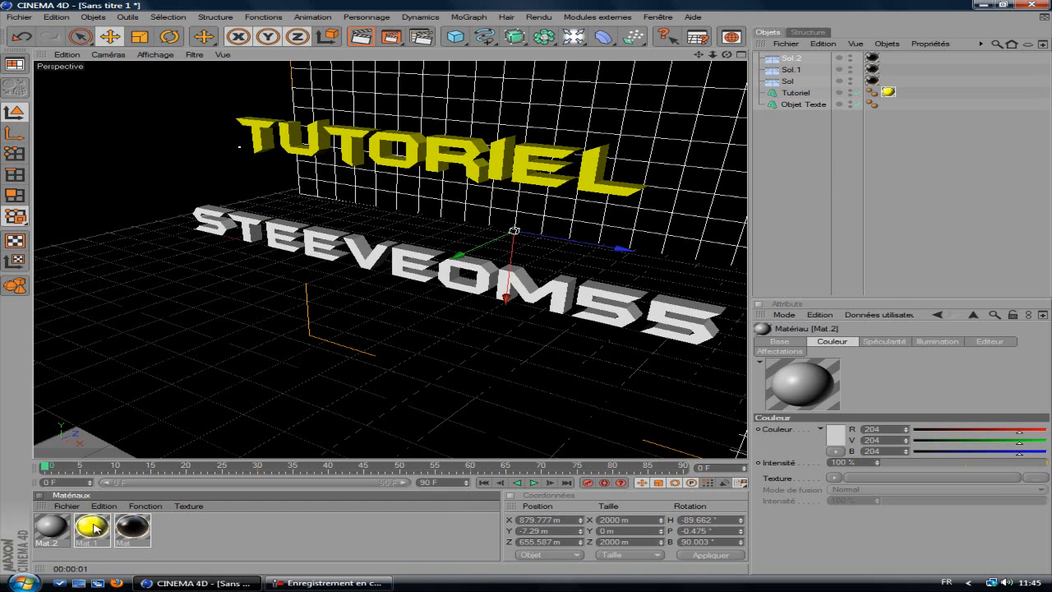
{"action": "double_click", "coordinate": [51, 527]}
{"action": "left_click", "coordinate": [335, 286]}
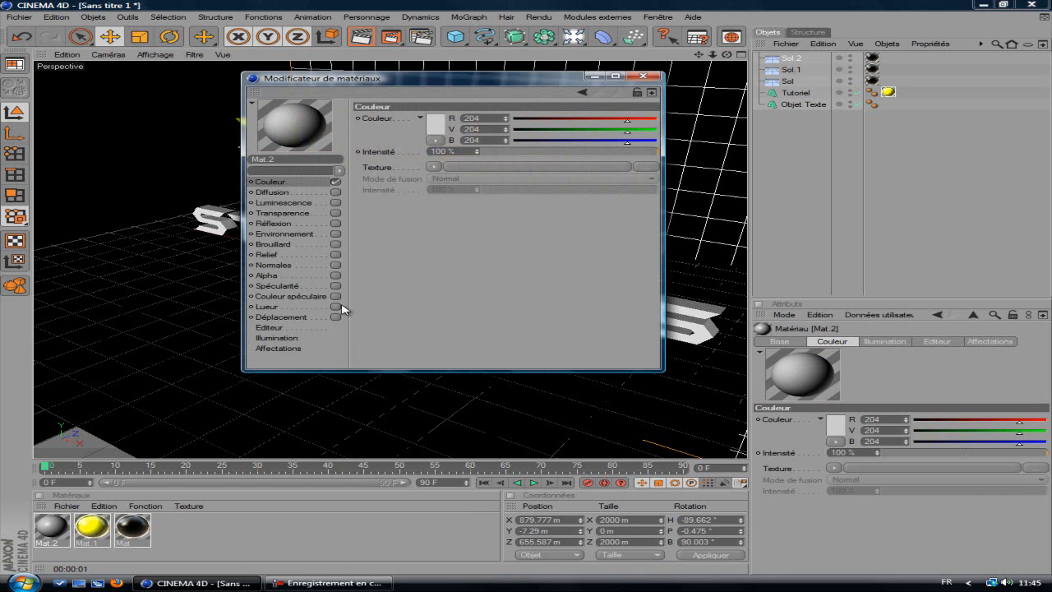
{"action": "left_click", "coordinate": [335, 307]}
Turn on the third material's reflection and give it a Fresnel texture
{"action": "left_click", "coordinate": [333, 225]}
{"action": "left_click", "coordinate": [335, 224]}
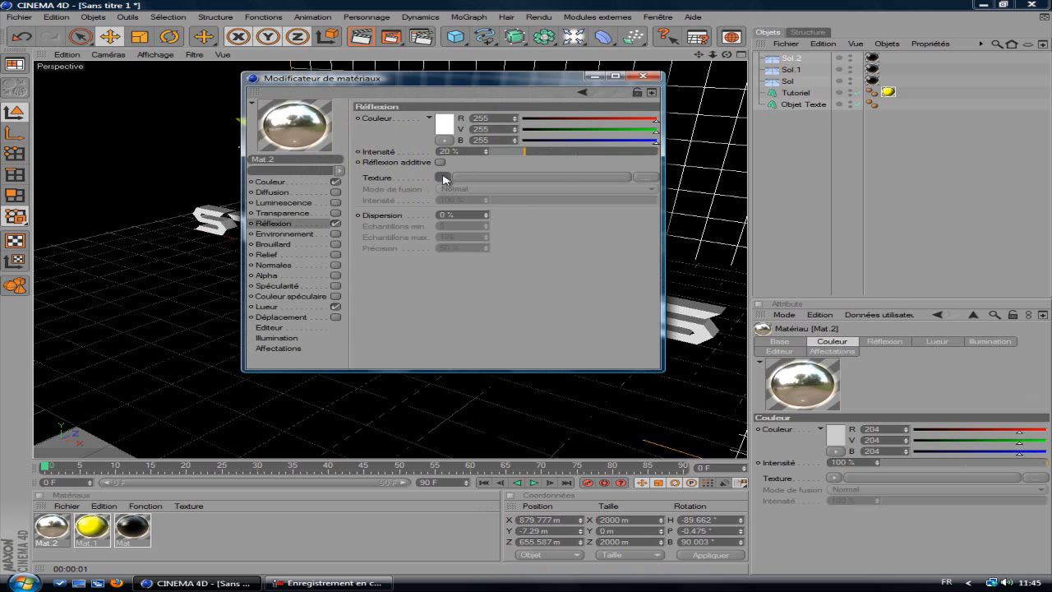
{"action": "left_click", "coordinate": [442, 177]}
{"action": "left_click", "coordinate": [468, 305]}
Set the third material's colour to red (RGB 255, 0, 0) and close the material editor
{"action": "left_click", "coordinate": [296, 185]}
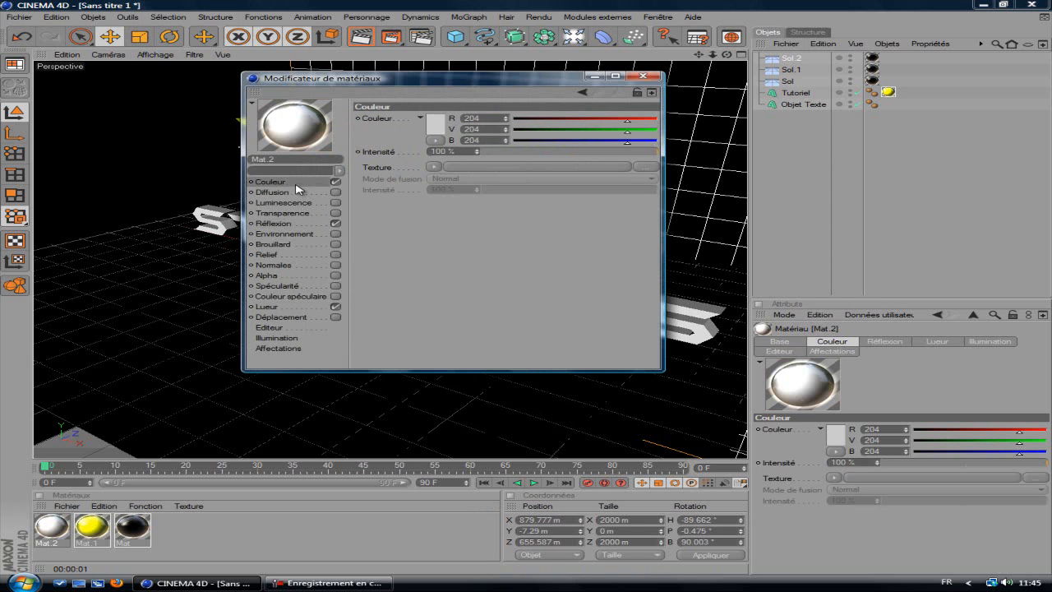
{"action": "left_click", "coordinate": [445, 129]}
{"action": "left_click", "coordinate": [421, 175]}
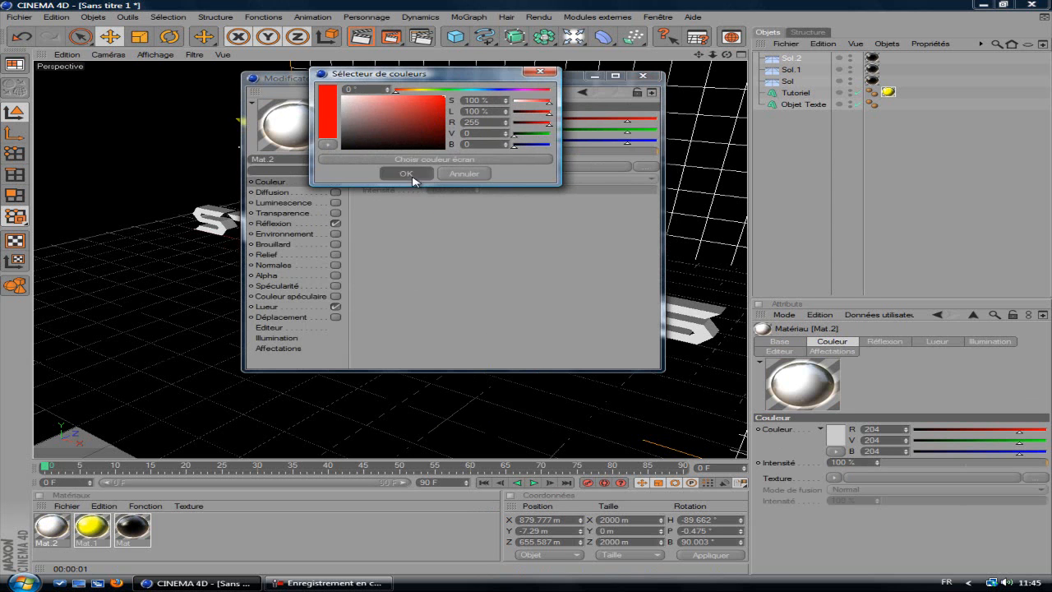
{"action": "left_click", "coordinate": [643, 77]}
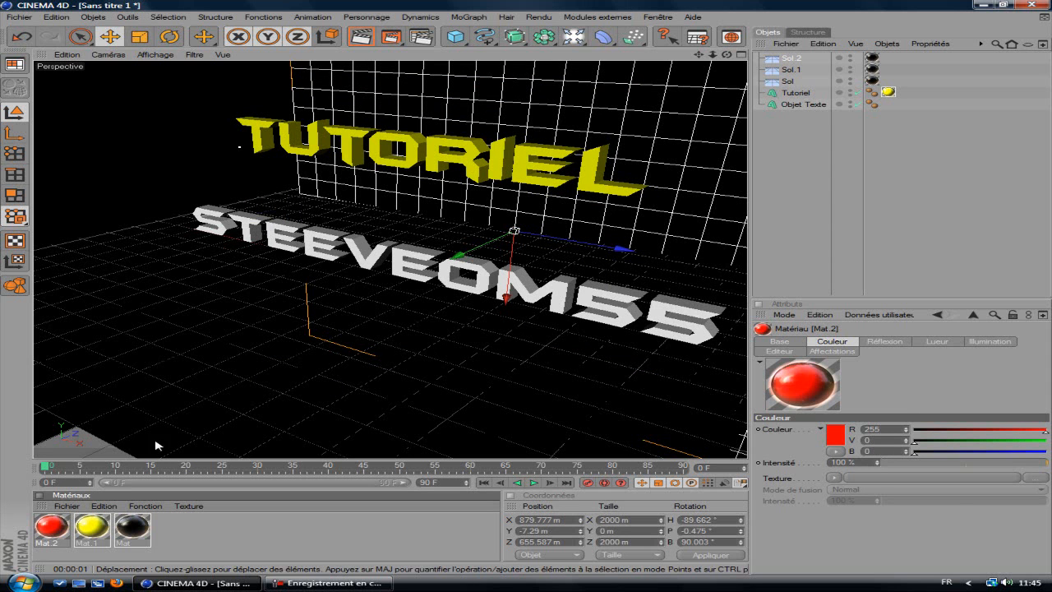
{"action": "mouse_move", "coordinate": [51, 527]}
{"action": "left_mouse_down"}
{"action": "mouse_move", "coordinate": [366, 384]}
{"action": "mouse_move", "coordinate": [401, 351]}
{"action": "mouse_move", "coordinate": [81, 530]}
{"action": "mouse_move", "coordinate": [59, 524]}
{"action": "left_mouse_up"}
{"action": "double_click", "coordinate": [195, 536]}
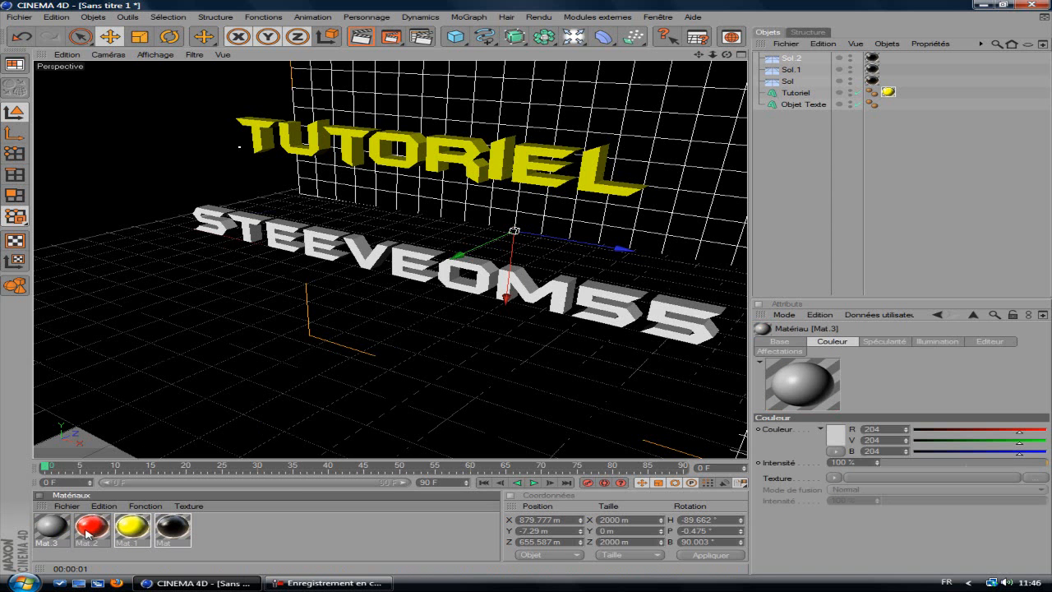
{"action": "double_click", "coordinate": [55, 530]}
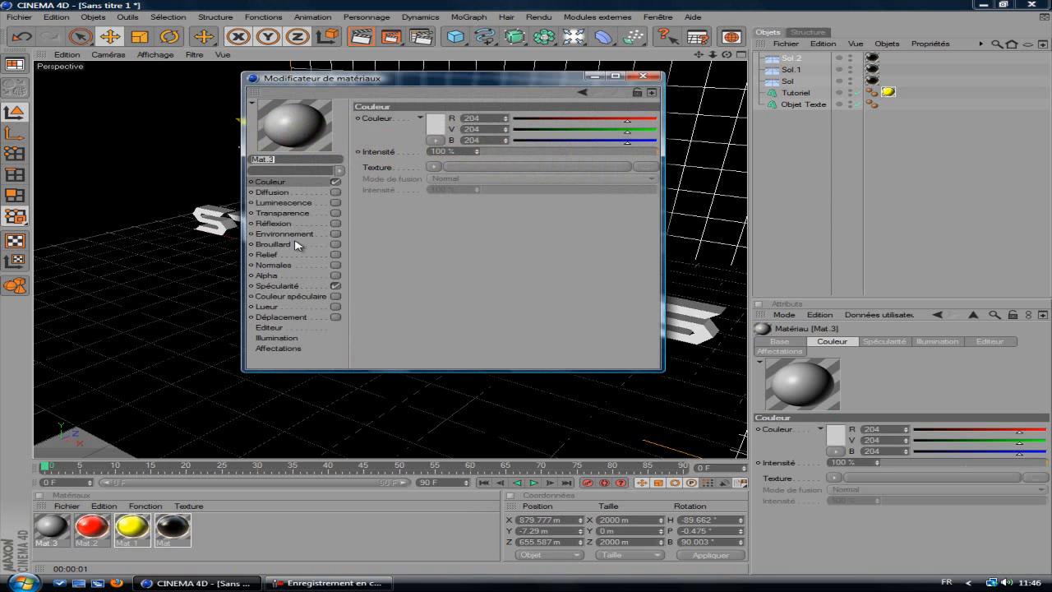
{"action": "left_click", "coordinate": [644, 76]}
{"action": "key", "text": "Delete"}
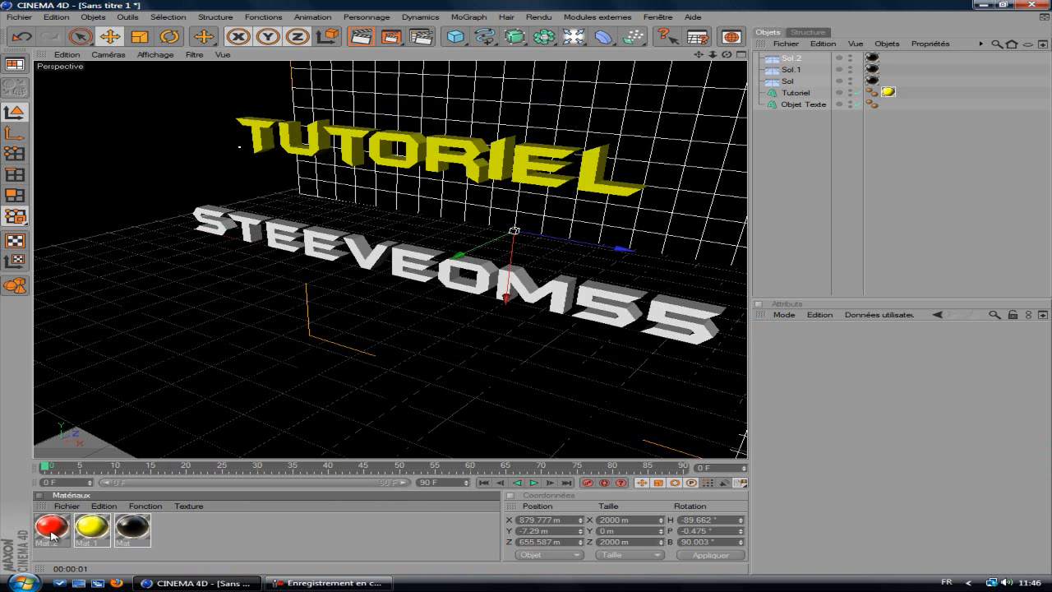
Duplicate the red material and change the copy's colour to blue
{"action": "left_click_drag", "start_coordinate": [50, 532], "coordinate": [176, 530], "text": "ctrl"}
{"action": "double_click", "coordinate": [178, 529]}
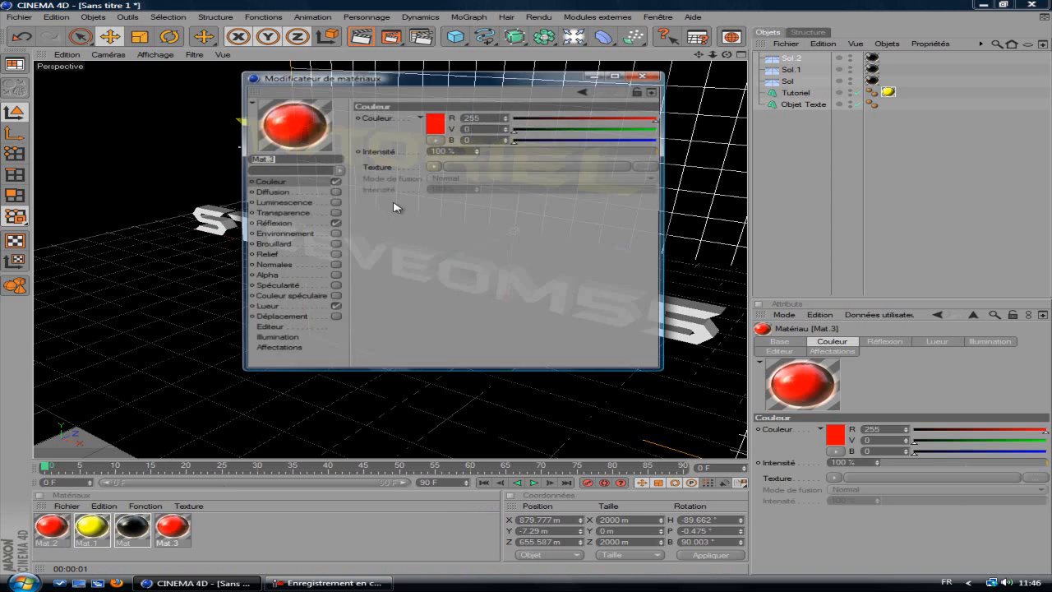
{"action": "left_click", "coordinate": [436, 125]}
{"action": "left_click", "coordinate": [494, 84]}
{"action": "left_click", "coordinate": [413, 169]}
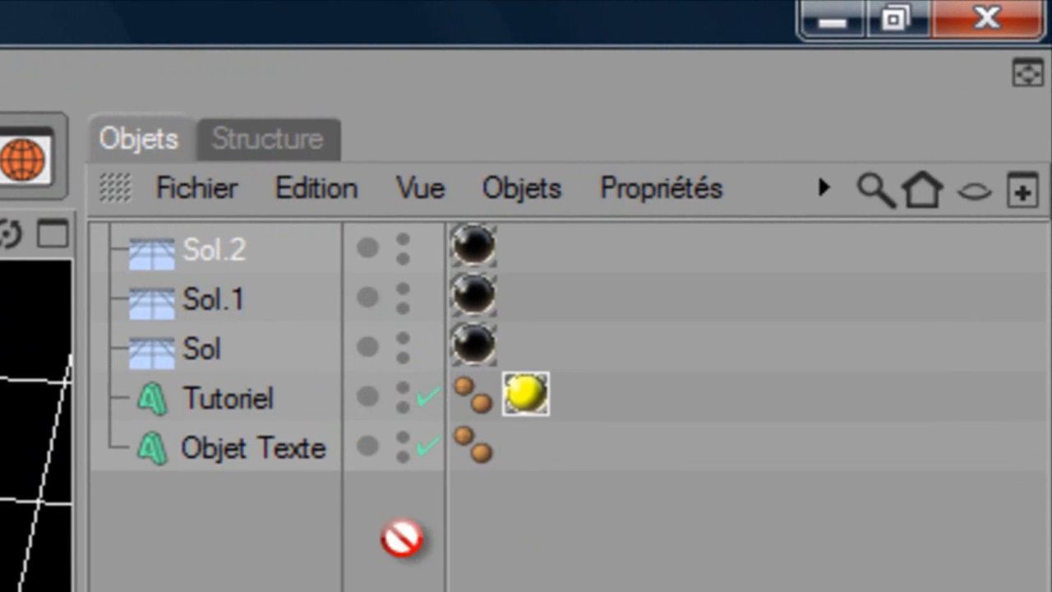
Apply the blue material to the Objet Texte object, followed by the red material
{"action": "left_click_drag", "start_coordinate": [402, 539], "coordinate": [256, 448]}
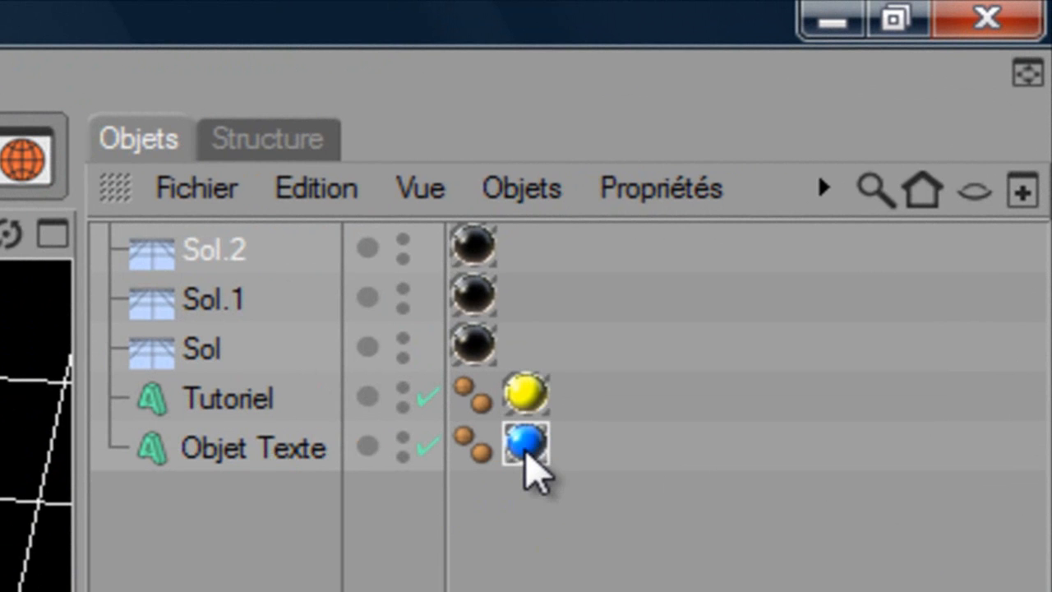
{"action": "left_click_drag", "start_coordinate": [196, 576], "coordinate": [246, 481]}
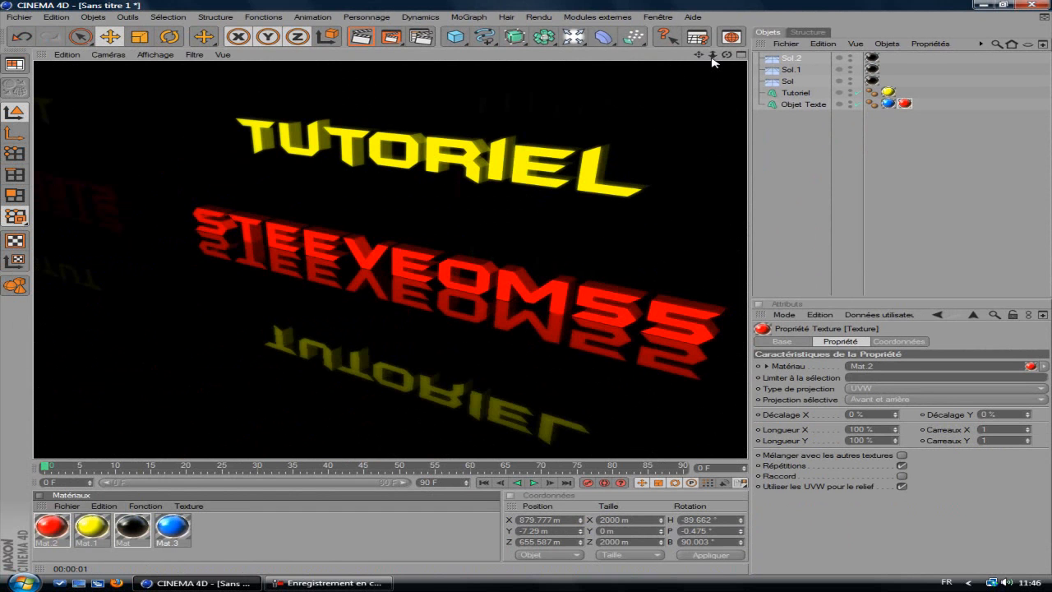
Render the perspective view to check the coloured texts and their reflections, and deselect all objects
{"action": "left_click_drag", "start_coordinate": [727, 54], "coordinate": [527, 291]}
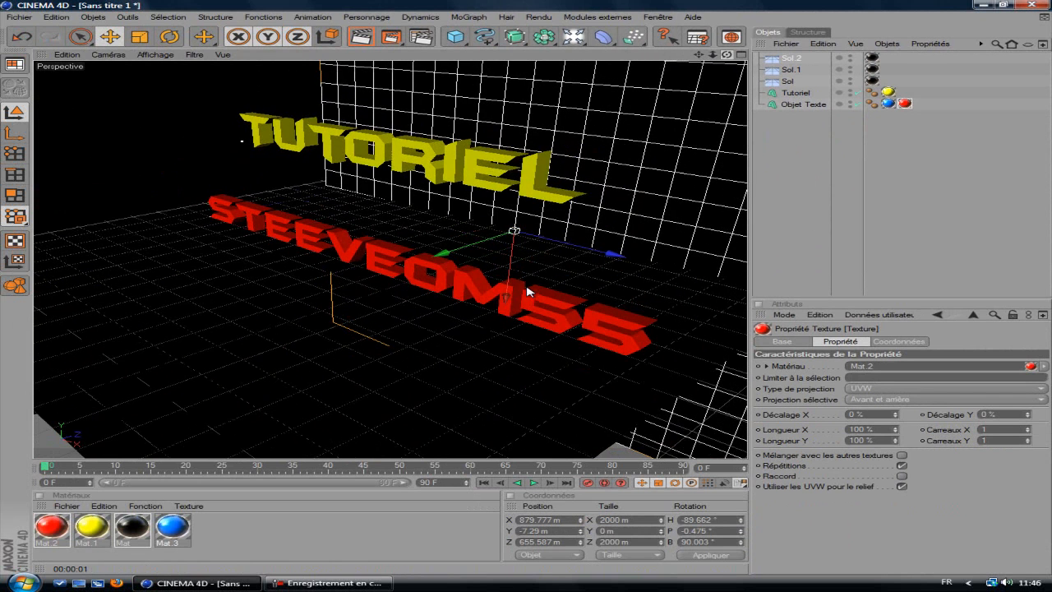
{"action": "left_click", "coordinate": [363, 41]}
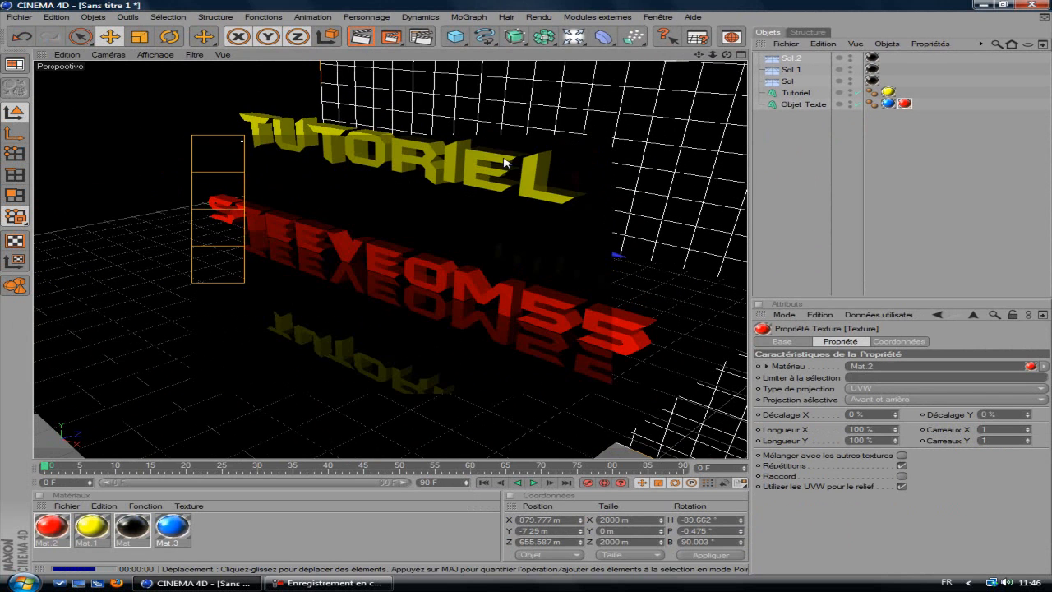
{"action": "left_click", "coordinate": [809, 166]}
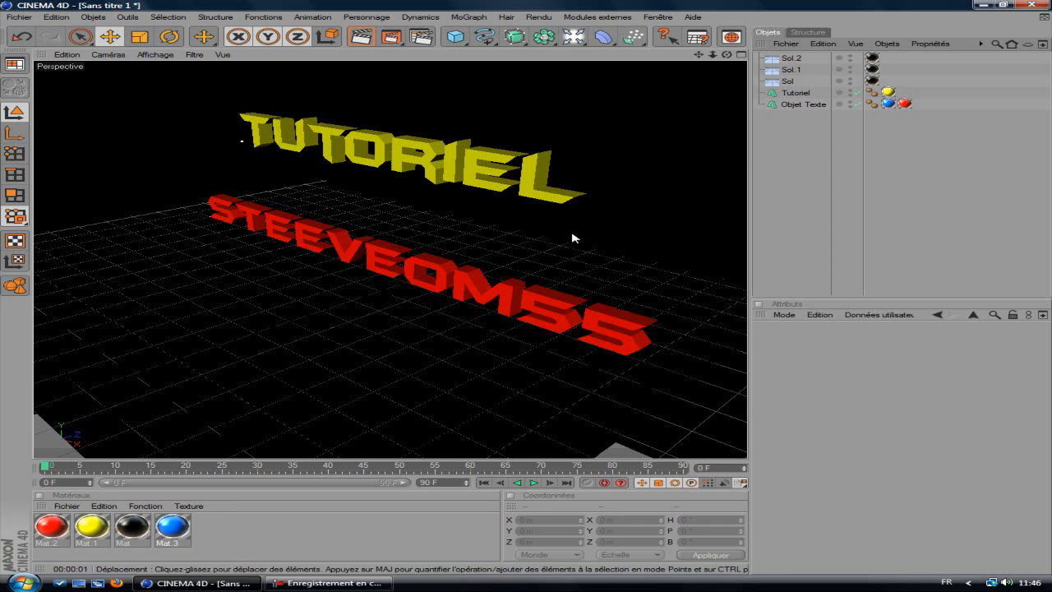
Break the Objet Texte text into 40 random pieces with Thrausi and close the plugin window
{"action": "left_click", "coordinate": [799, 104]}
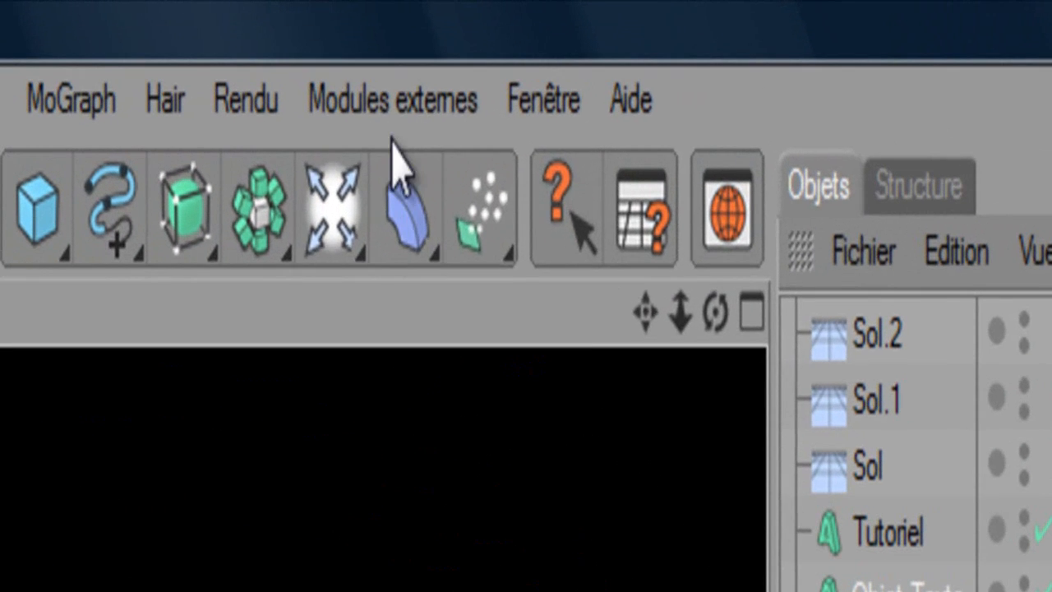
{"action": "left_click", "coordinate": [598, 17]}
{"action": "mouse_move", "coordinate": [403, 361]}
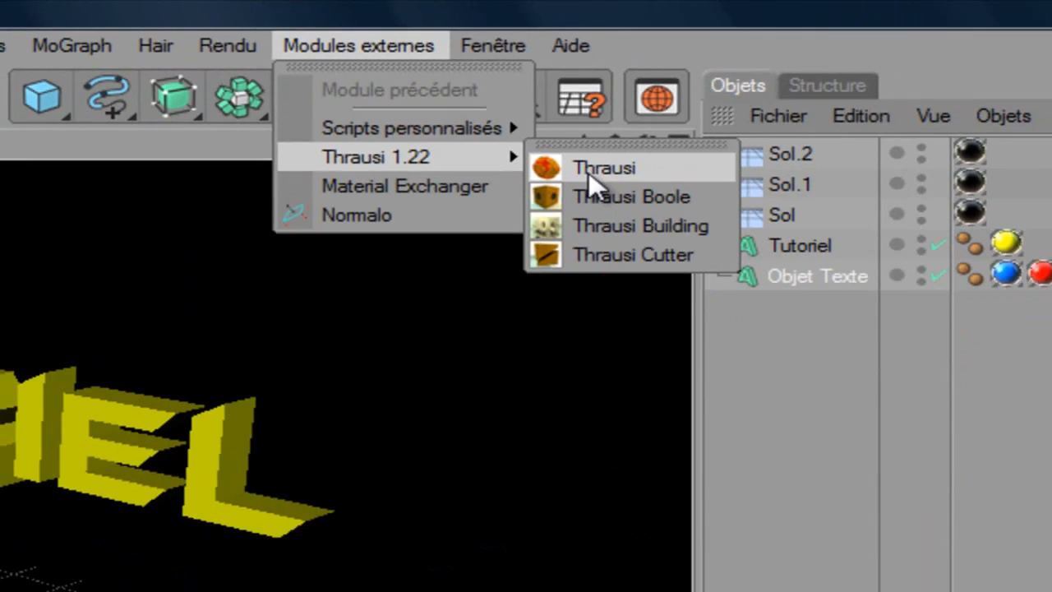
{"action": "left_click", "coordinate": [588, 168]}
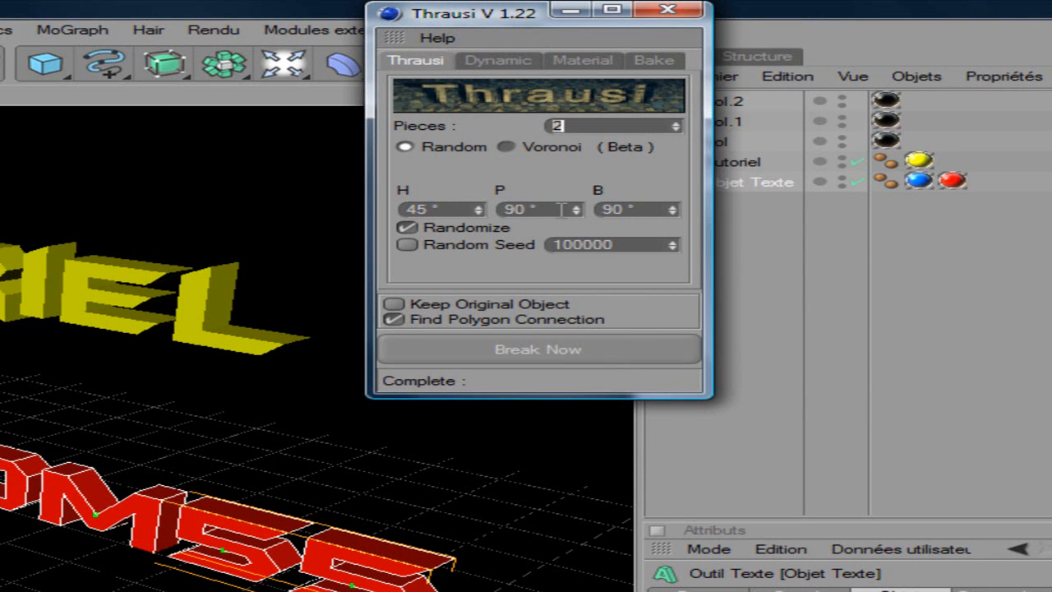
{"action": "type", "text": "40"}
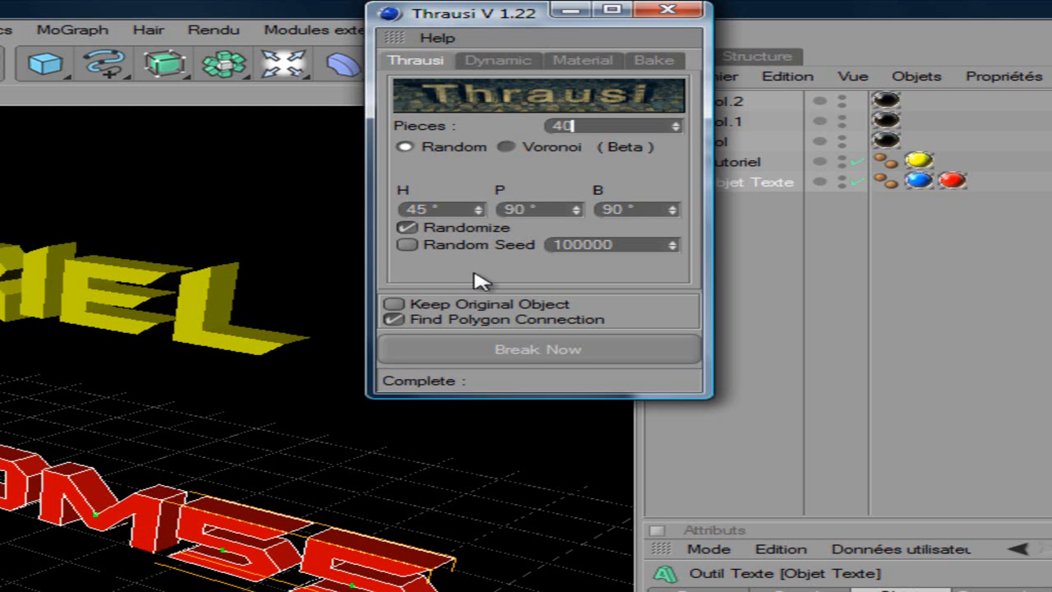
{"action": "left_click", "coordinate": [552, 349]}
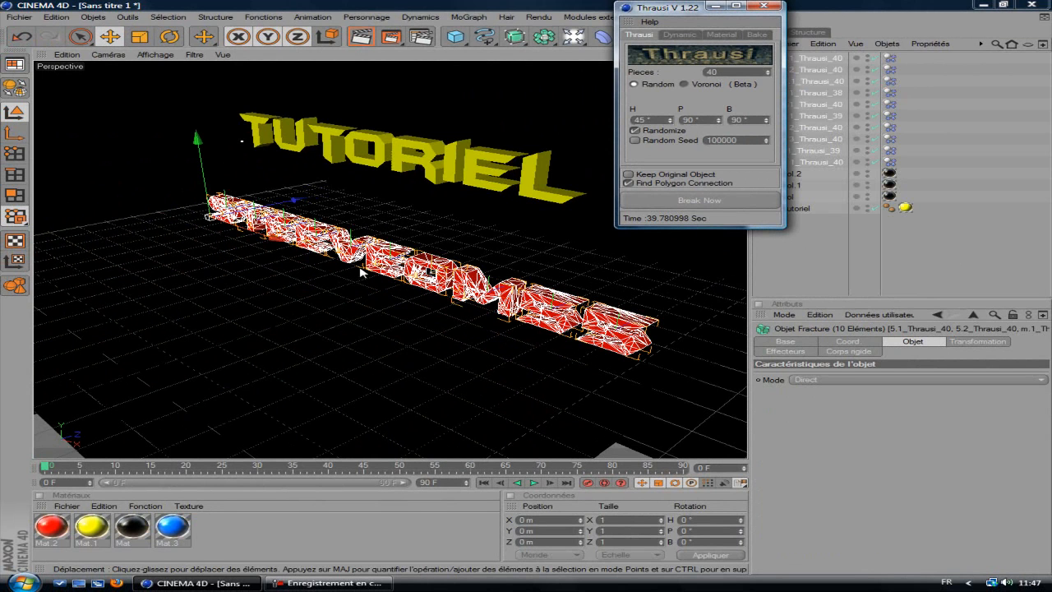
{"action": "left_click", "coordinate": [765, 7]}
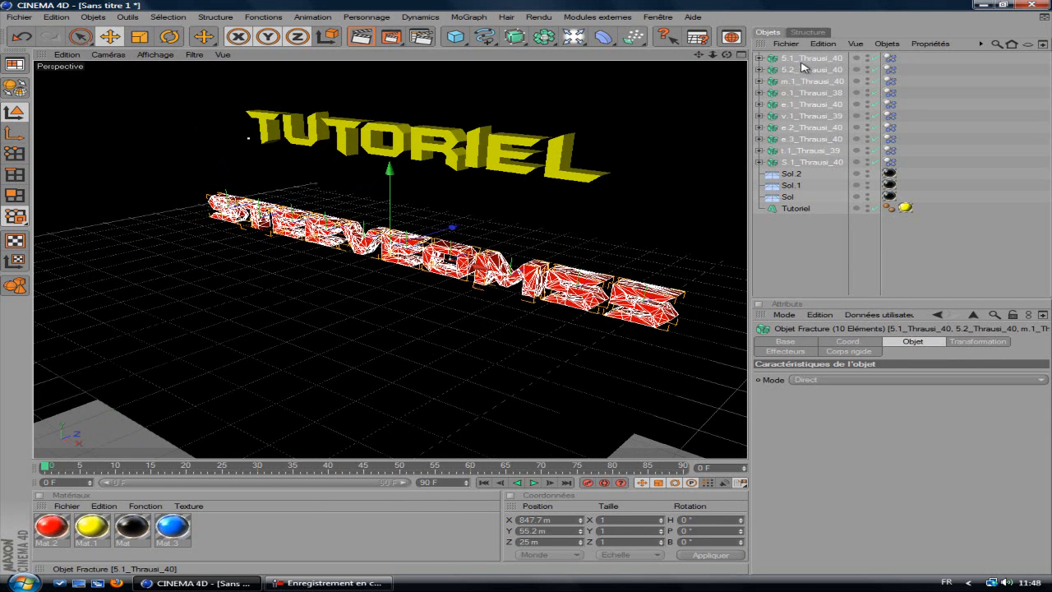
Examine individual pieces inside the 5.1_Thrausi_40 fracture object
{"action": "left_click", "coordinate": [760, 58]}
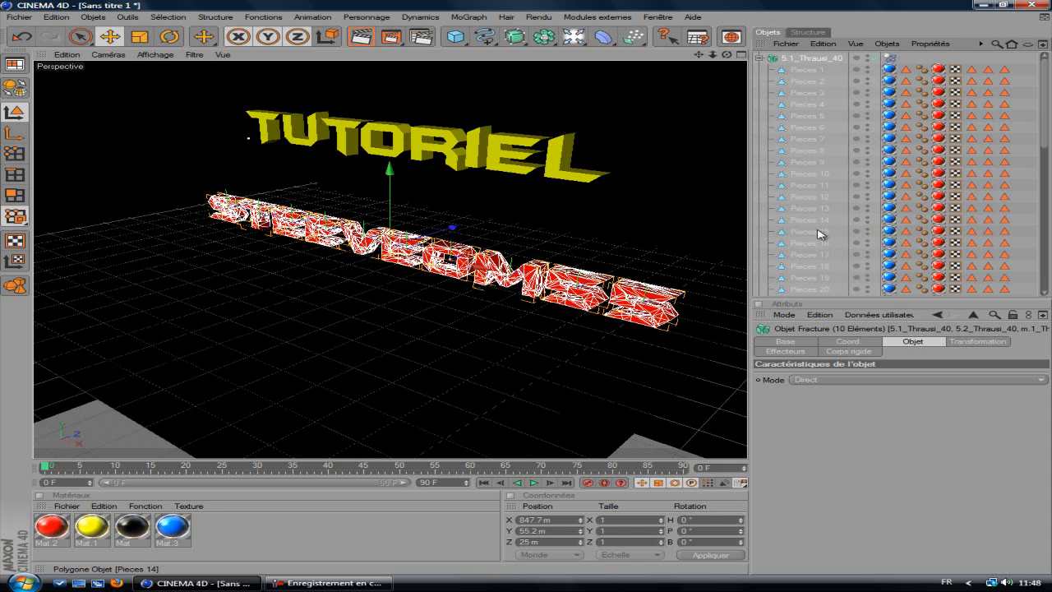
{"action": "left_click", "coordinate": [807, 80]}
{"action": "left_click", "coordinate": [812, 117]}
{"action": "left_click", "coordinate": [813, 174]}
{"action": "left_click", "coordinate": [814, 197]}
{"action": "left_click", "coordinate": [815, 220]}
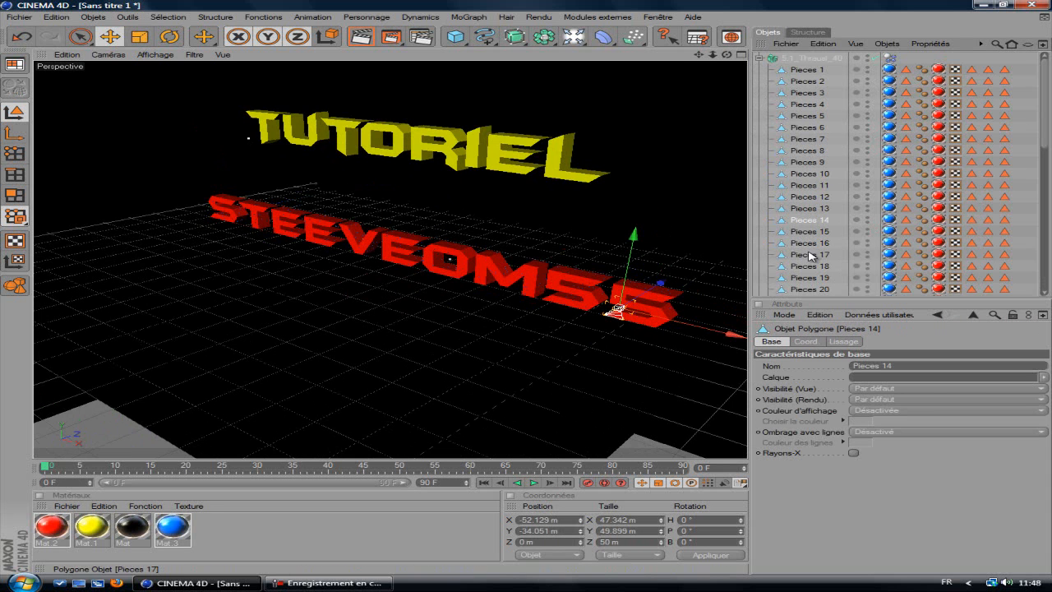
{"action": "left_click", "coordinate": [760, 59]}
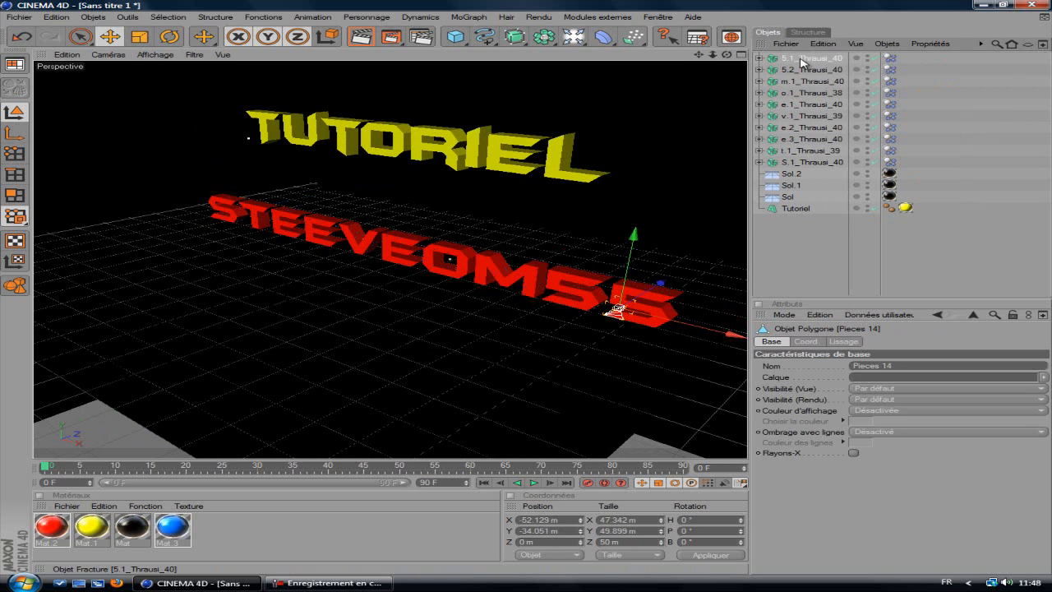
Set the rigid body trigger (Déclencher) to Sur collision for all the Thrausi fracture objects, from 5.1_Thrausi_40 to S.1_Thrausi_40
{"action": "left_click", "coordinate": [802, 61]}
{"action": "left_click", "coordinate": [816, 163], "text": "shift"}
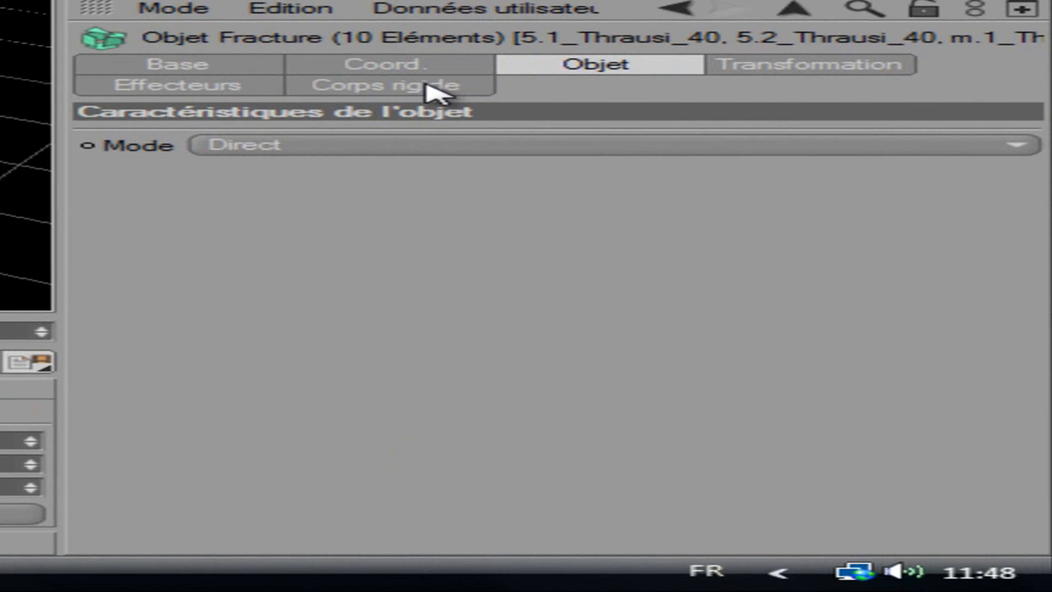
{"action": "left_click", "coordinate": [440, 87]}
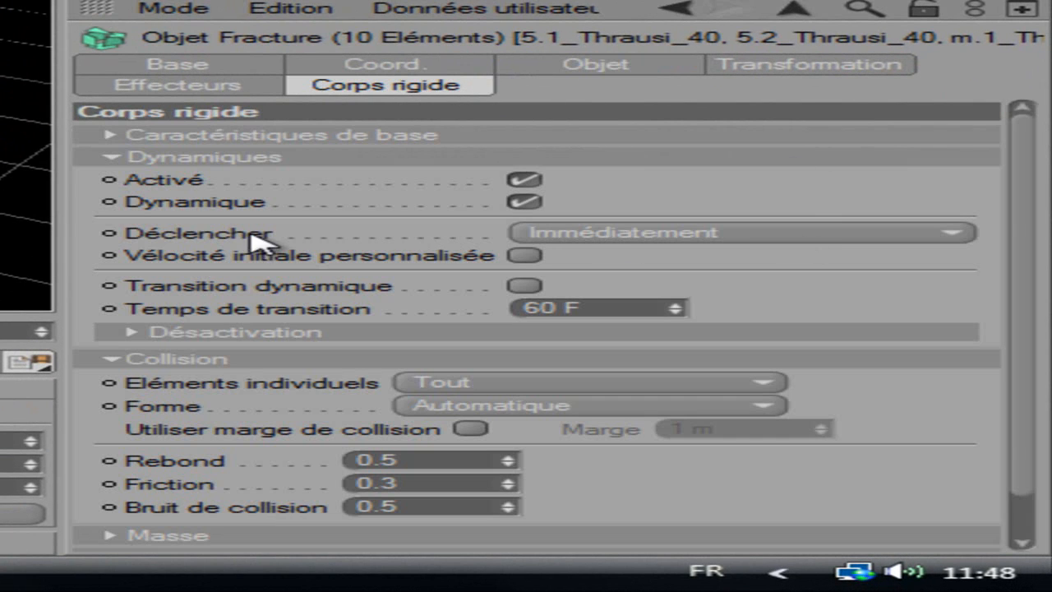
{"action": "left_click", "coordinate": [631, 236]}
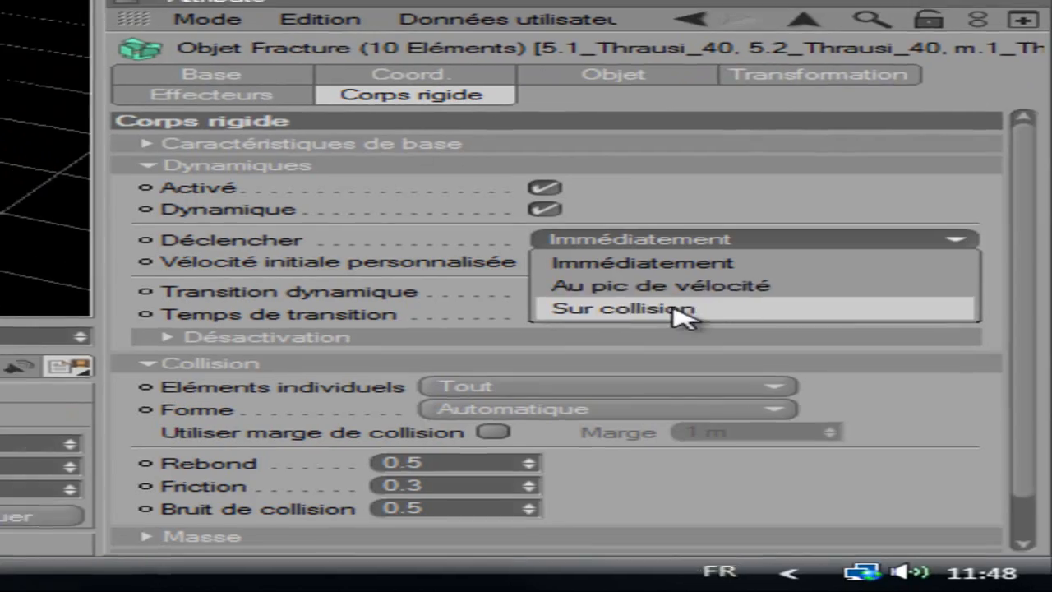
{"action": "left_click", "coordinate": [678, 306]}
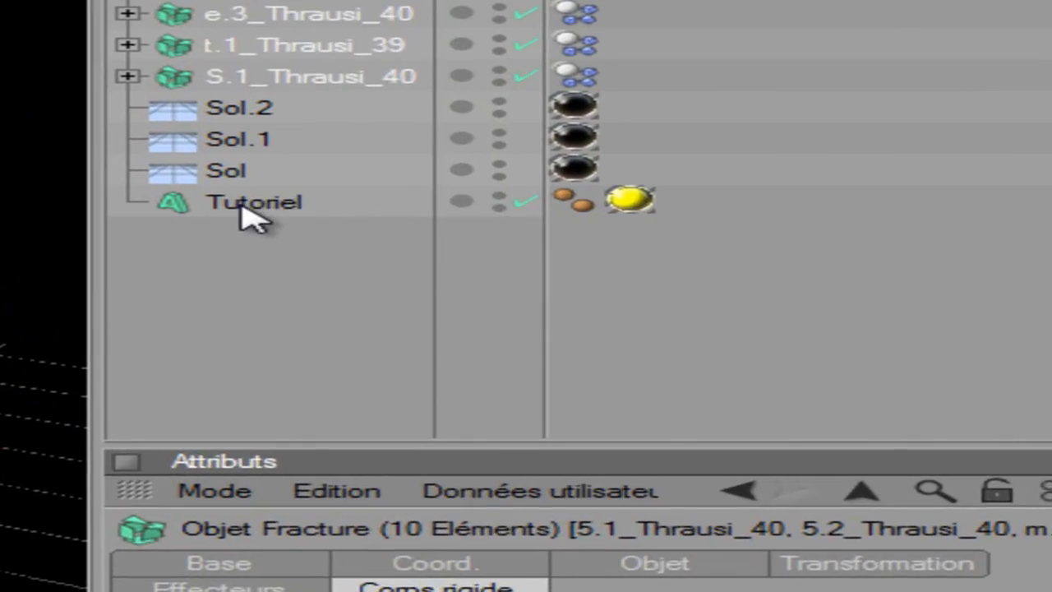
Add a MoGraph rigid body (Corps rigide) property to the Tutoriel text and preview the simulation from the first frame
{"action": "left_click", "coordinate": [792, 209]}
{"action": "right_click", "coordinate": [251, 216]}
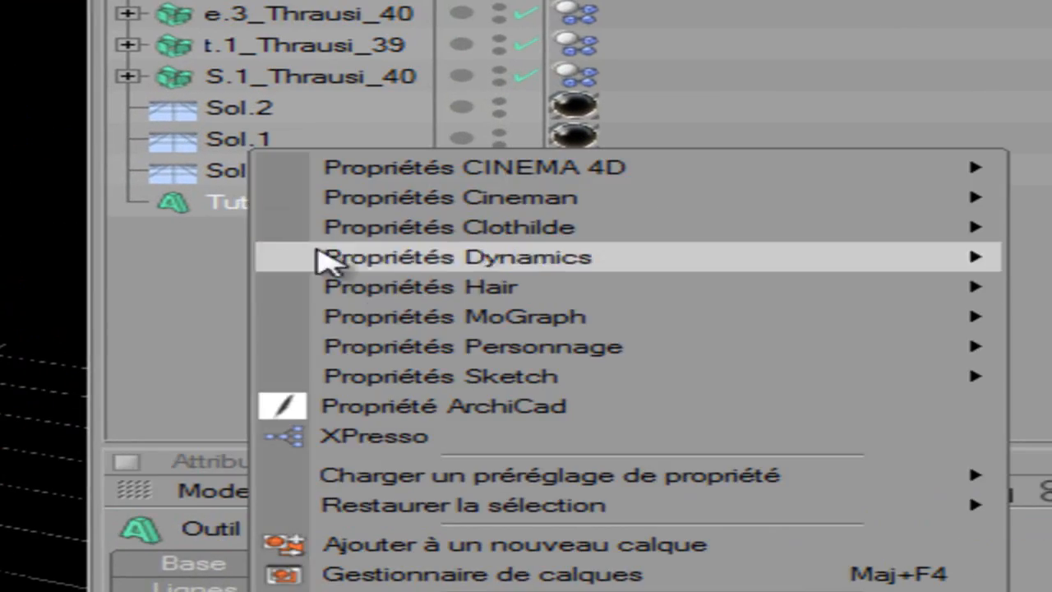
{"action": "mouse_move", "coordinate": [559, 329]}
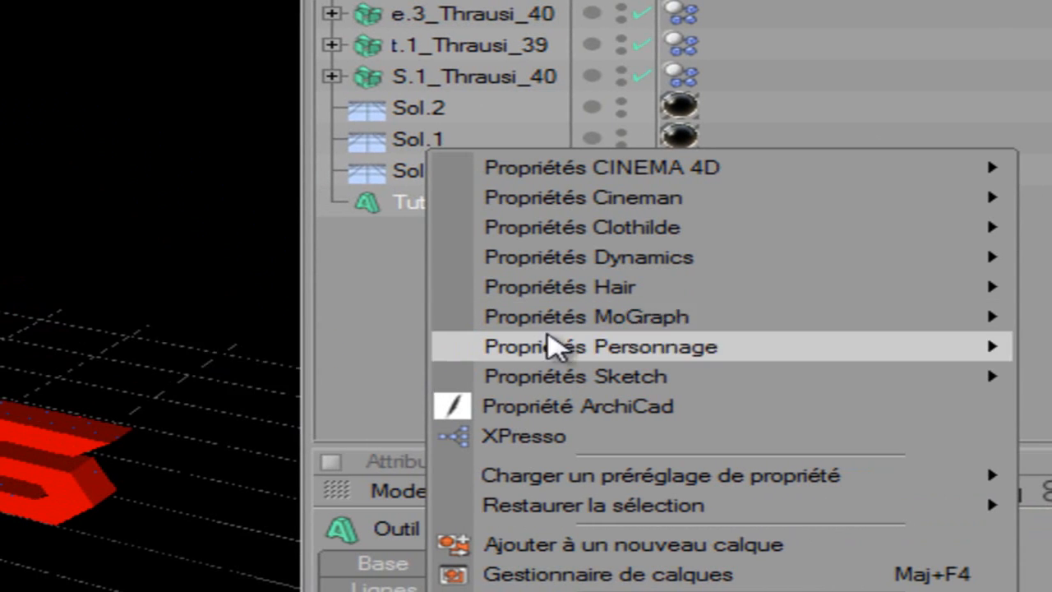
{"action": "mouse_move", "coordinate": [574, 324]}
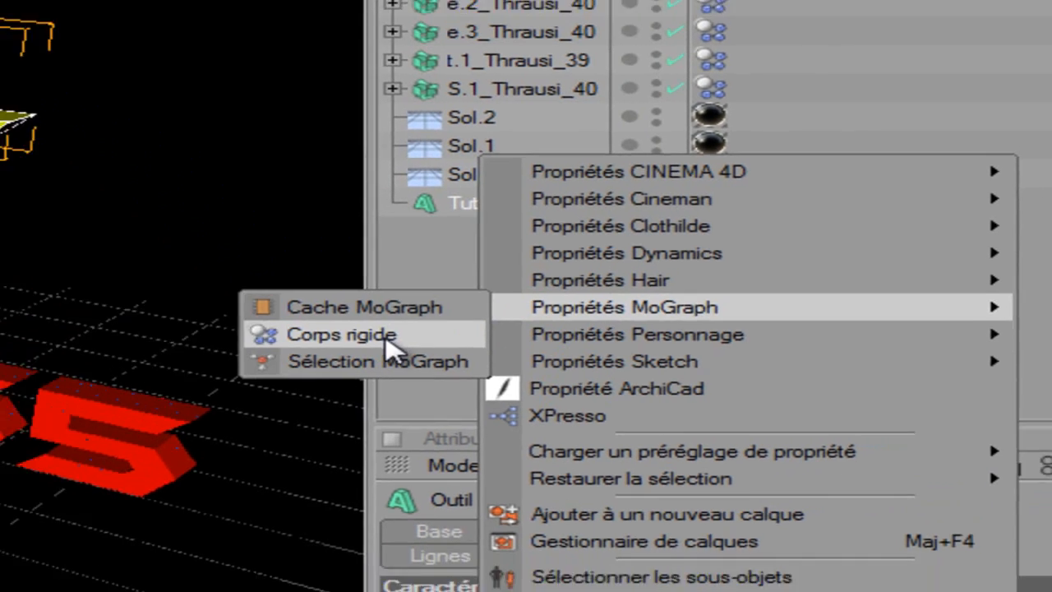
{"action": "left_click", "coordinate": [386, 339]}
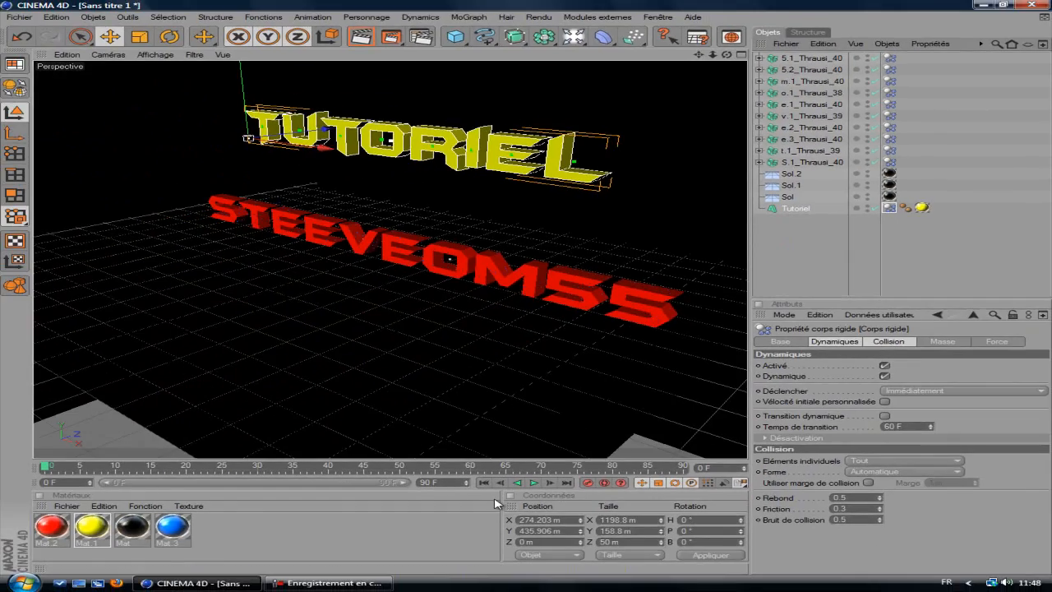
{"action": "left_click", "coordinate": [532, 483]}
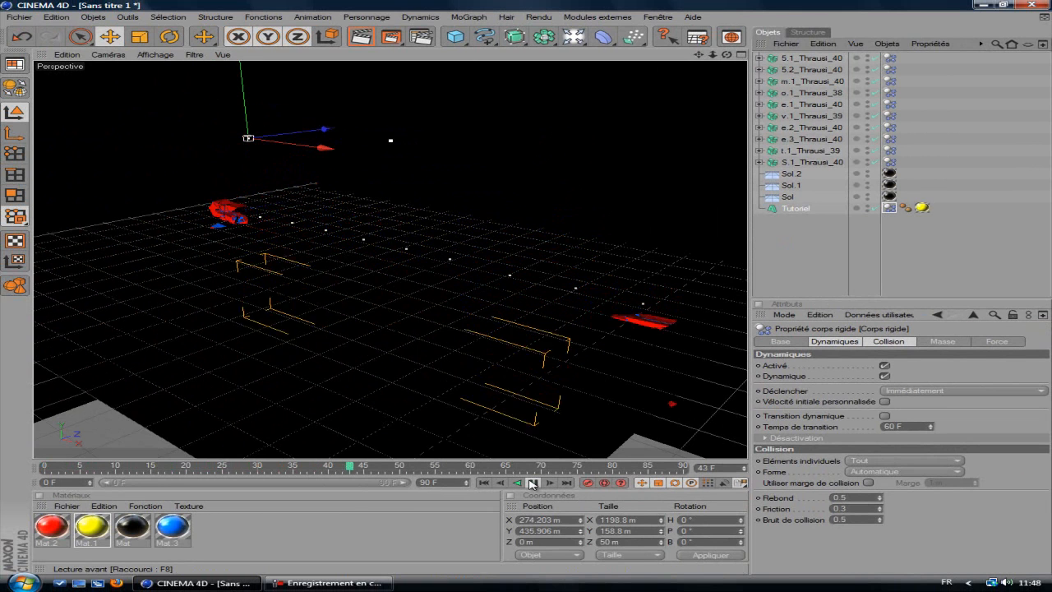
{"action": "left_click", "coordinate": [485, 483]}
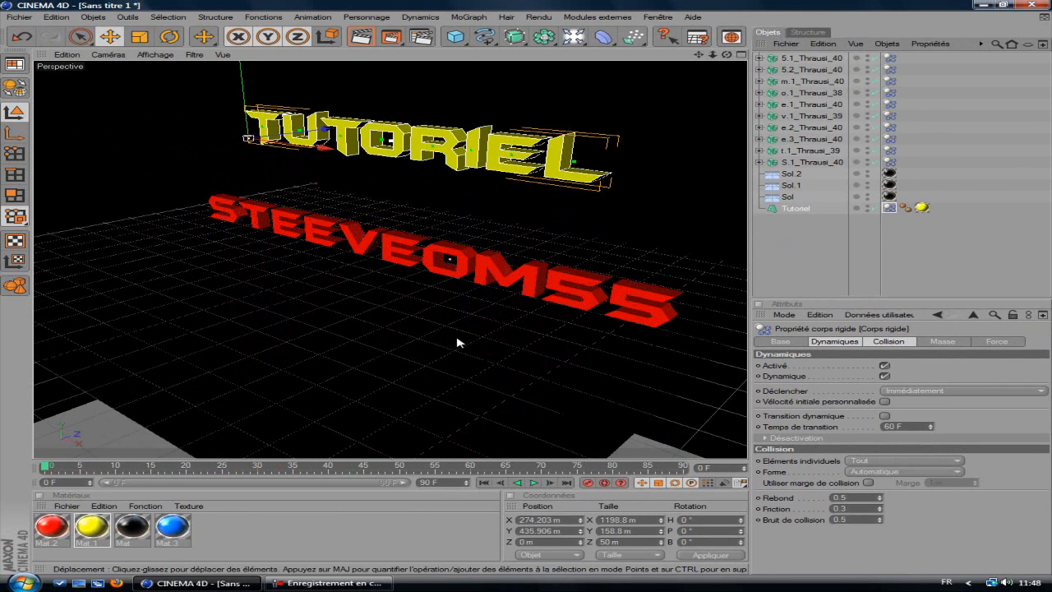
Add a MoGraph rigid body (Corps rigide) property to the three floor objects Sol, Sol.1 and Sol.2
{"action": "left_click", "coordinate": [768, 229]}
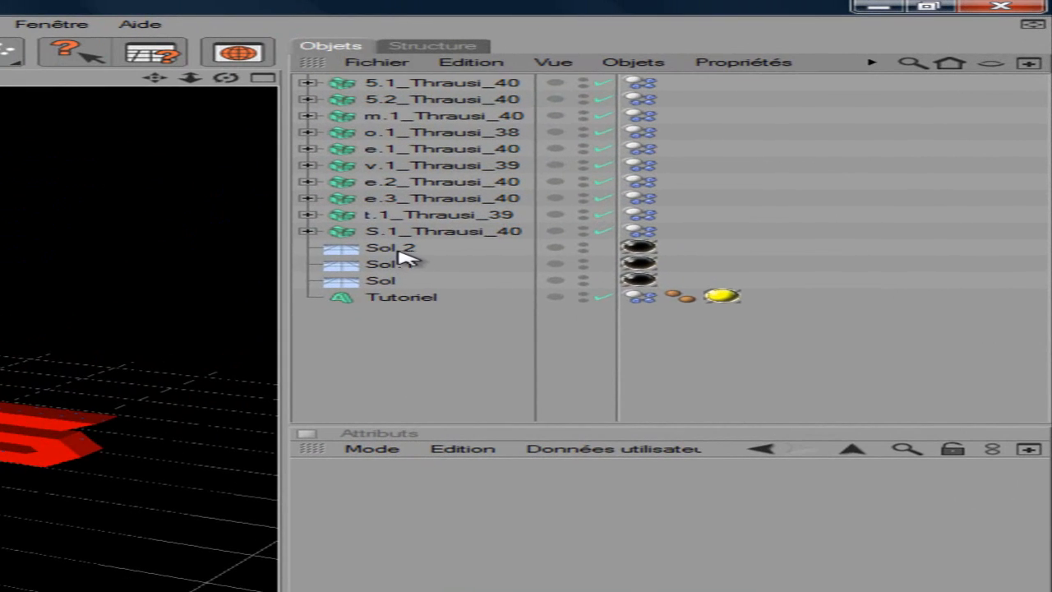
{"action": "left_click", "coordinate": [794, 175]}
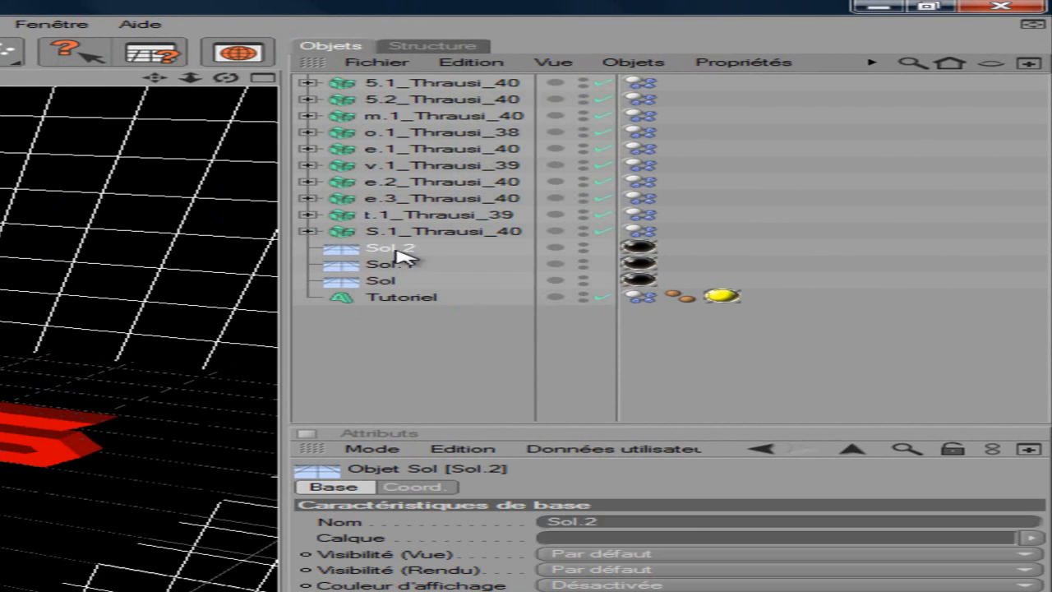
{"action": "left_click", "coordinate": [399, 282], "text": "ctrl"}
{"action": "left_click", "coordinate": [411, 266], "text": "ctrl"}
{"action": "right_click", "coordinate": [407, 266]}
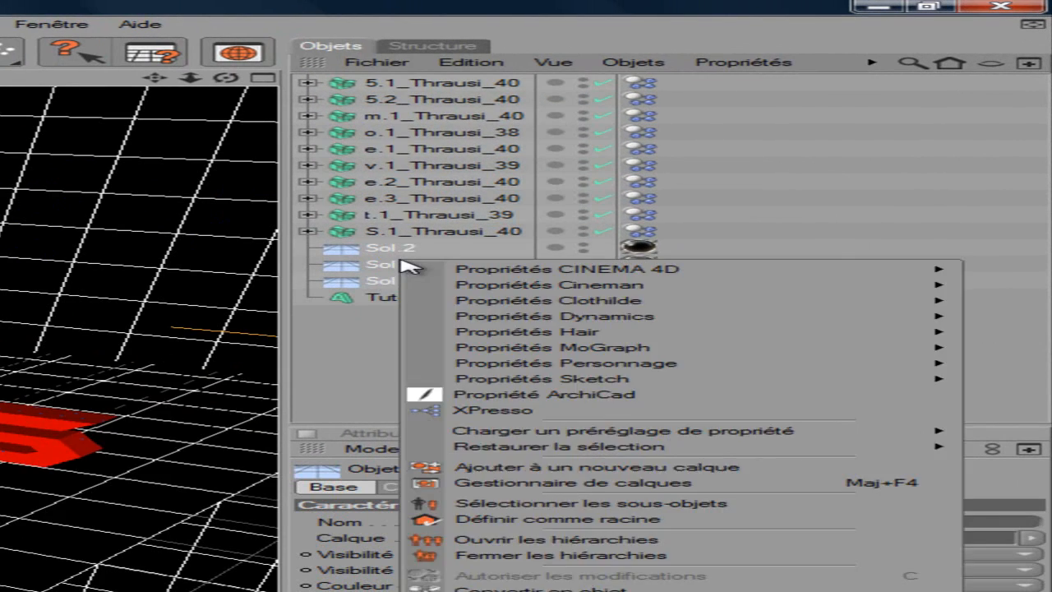
{"action": "mouse_move", "coordinate": [584, 350]}
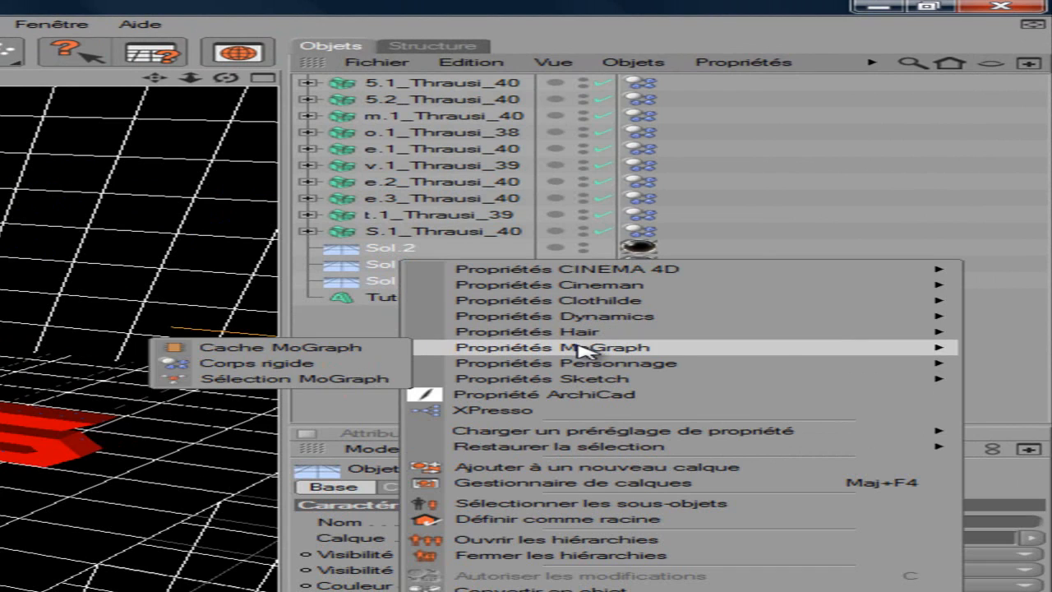
{"action": "left_click", "coordinate": [310, 363]}
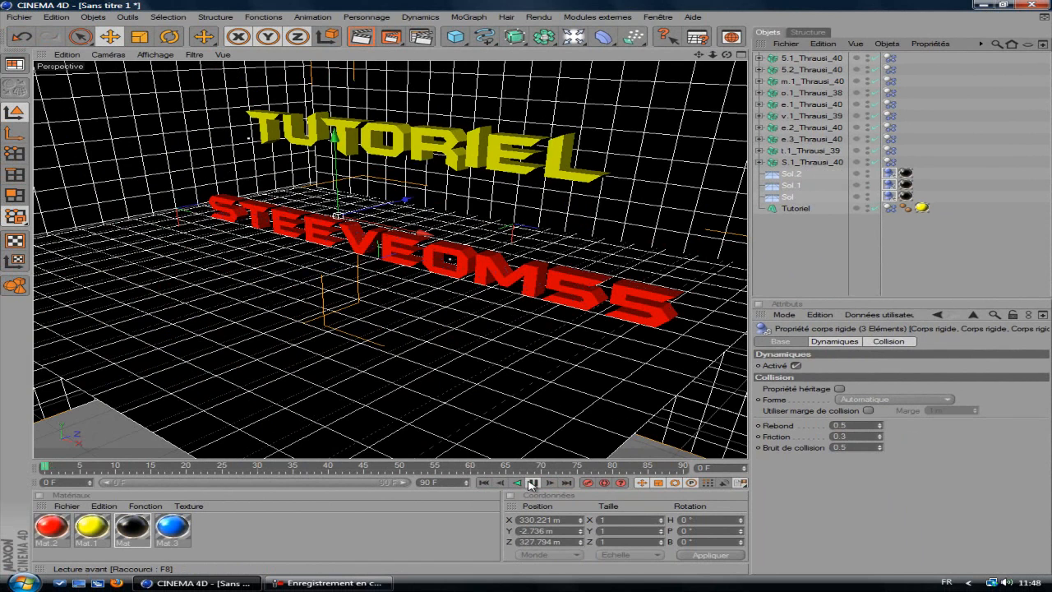
Play the collision simulation, render a mid-animation frame in the perspective view, and return to the first frame
{"action": "left_click", "coordinate": [532, 484]}
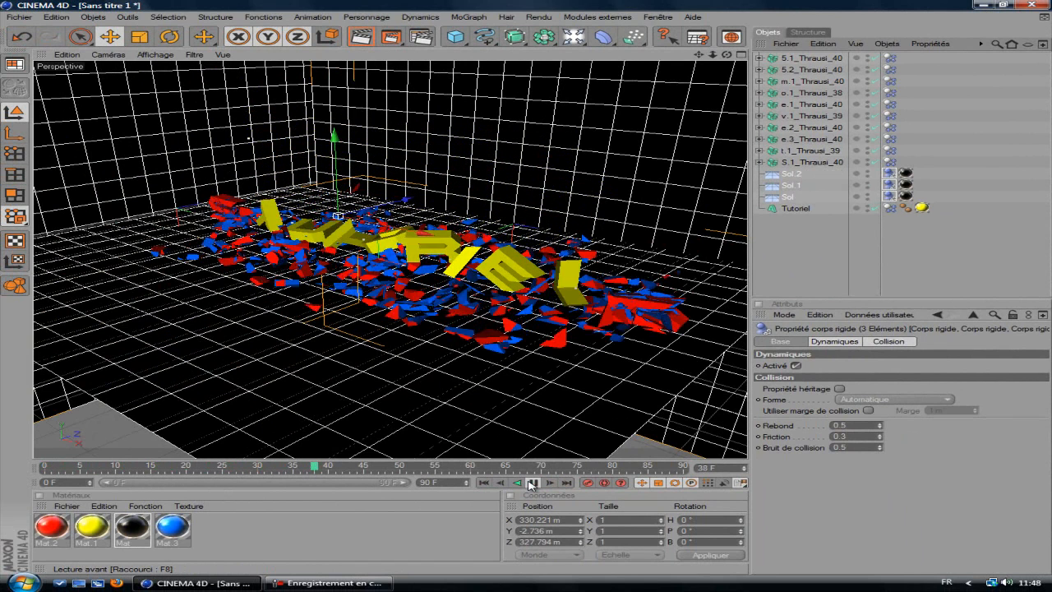
{"action": "left_click", "coordinate": [532, 484]}
{"action": "left_click", "coordinate": [362, 36]}
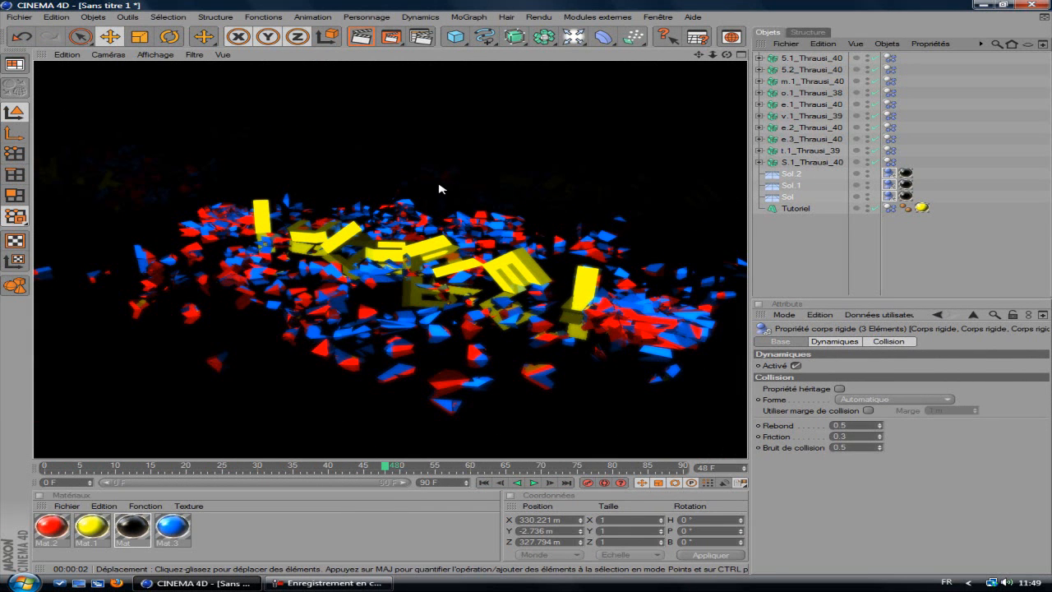
{"action": "left_click", "coordinate": [485, 483]}
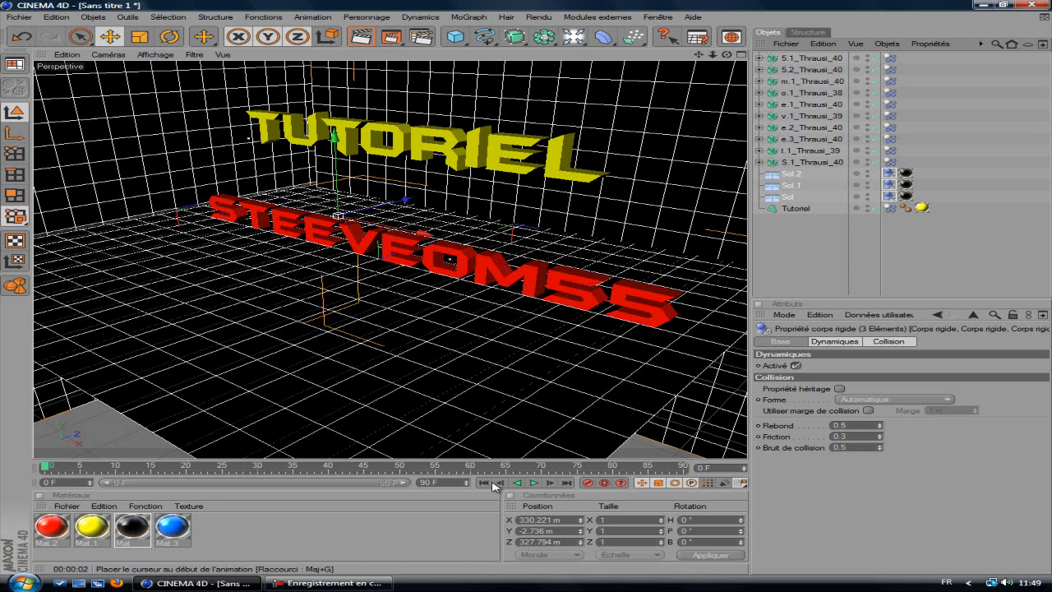
Raise the Tutoriel text high above the floor, to about 1511 m on the Y axis
{"action": "left_click", "coordinate": [826, 255]}
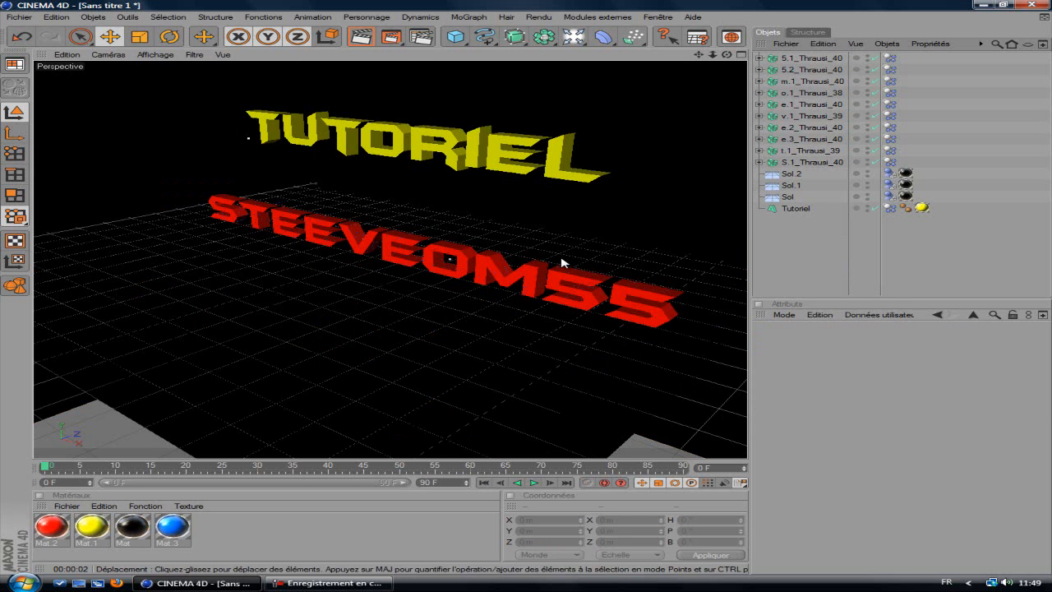
{"action": "scroll", "coordinate": [561, 263], "scroll_direction": "down", "scroll_amount": 6}
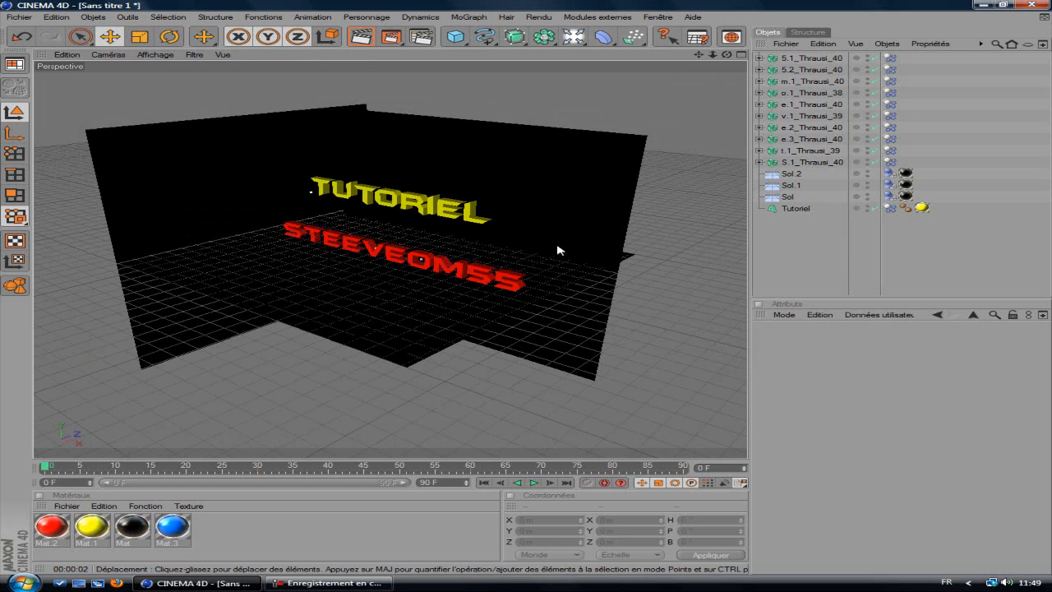
{"action": "left_click", "coordinate": [443, 227]}
{"action": "left_click_drag", "start_coordinate": [321, 163], "coordinate": [319, 30]}
{"action": "scroll", "coordinate": [495, 189], "scroll_direction": "up", "scroll_amount": 3}
{"action": "scroll", "coordinate": [495, 189], "scroll_direction": "up", "scroll_amount": 1}
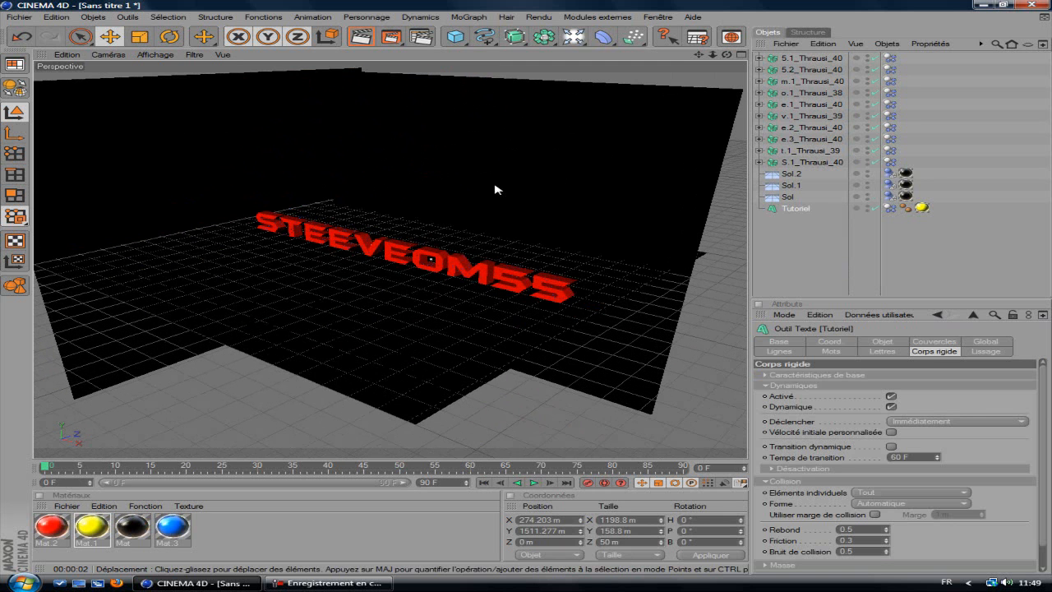
Create ten MoGraph fracture objects, Objet Fracture to Objet Fracture.9, and nest one Thrausi letter object inside each
{"action": "left_click", "coordinate": [804, 59]}
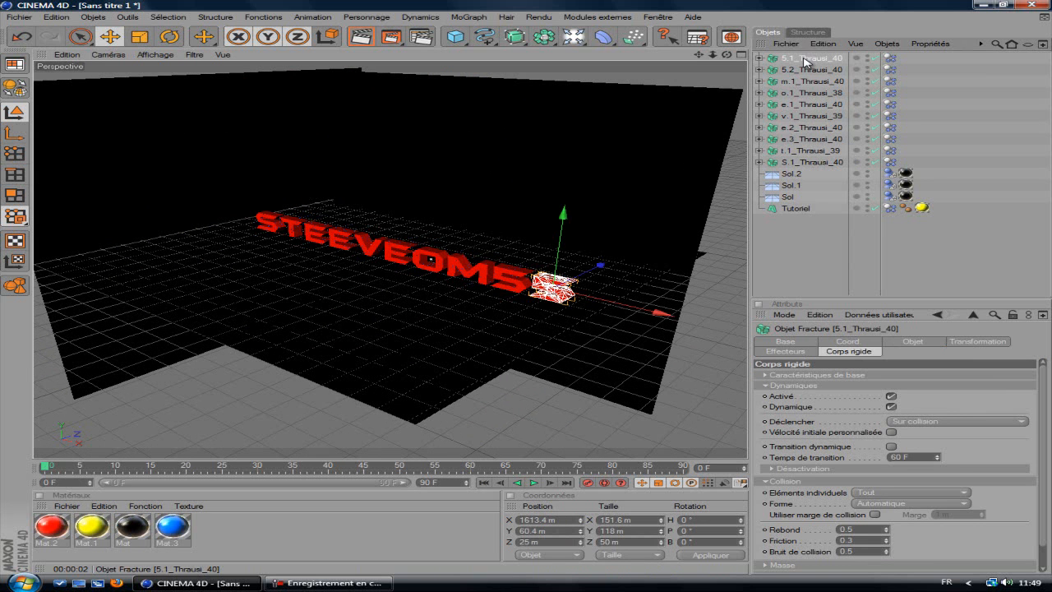
{"action": "left_click", "coordinate": [470, 17]}
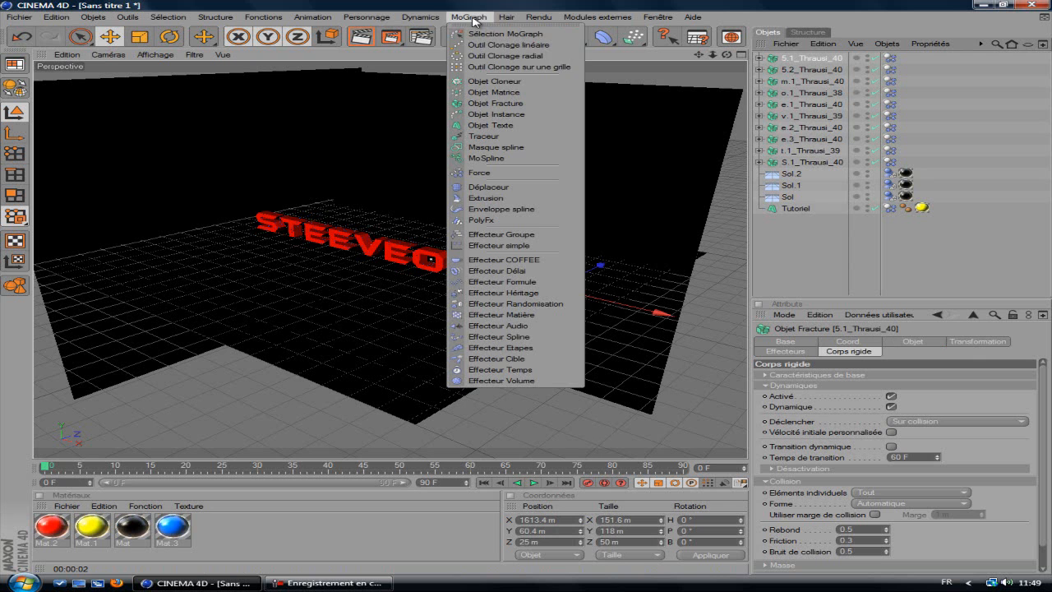
{"action": "left_click", "coordinate": [503, 104]}
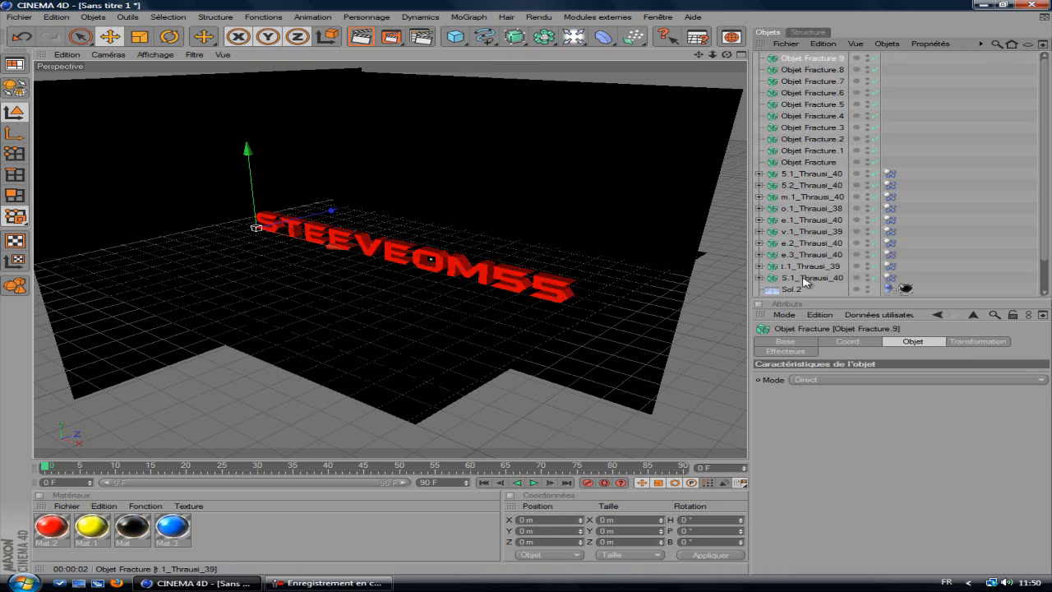
{"action": "left_click", "coordinate": [796, 174]}
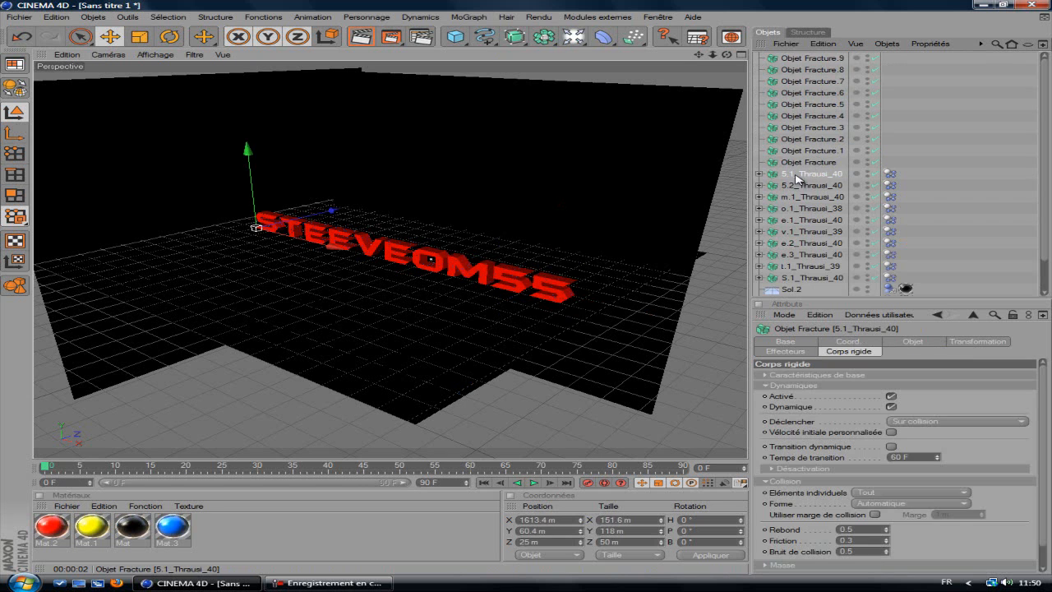
{"action": "left_click_drag", "start_coordinate": [809, 180], "coordinate": [804, 153]}
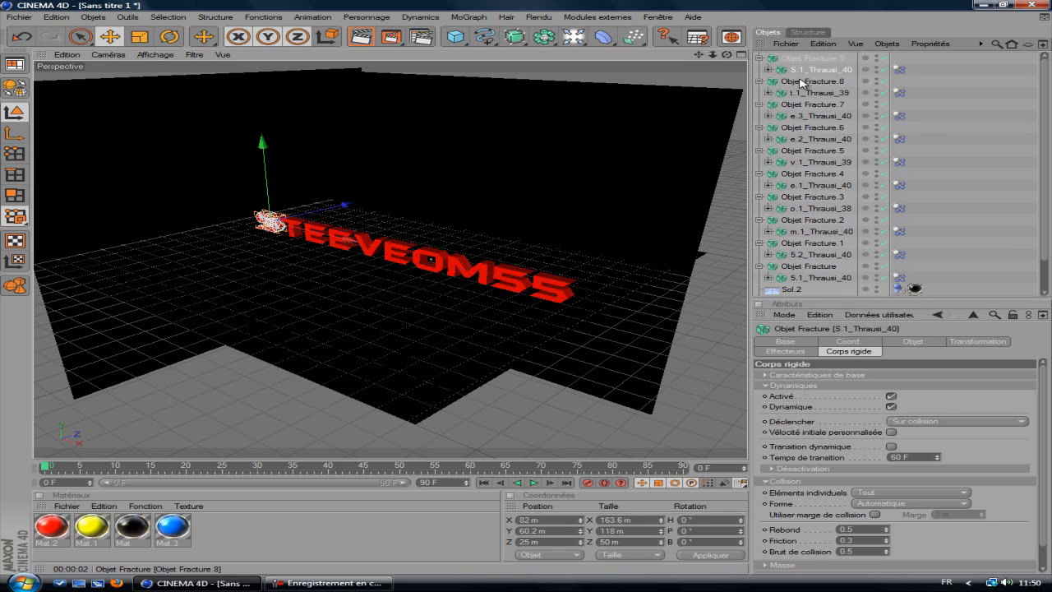
Collapse the hierarchies of all the fracture objects, from Objet Fracture.9 to Objet Fracture
{"action": "left_click", "coordinate": [827, 59]}
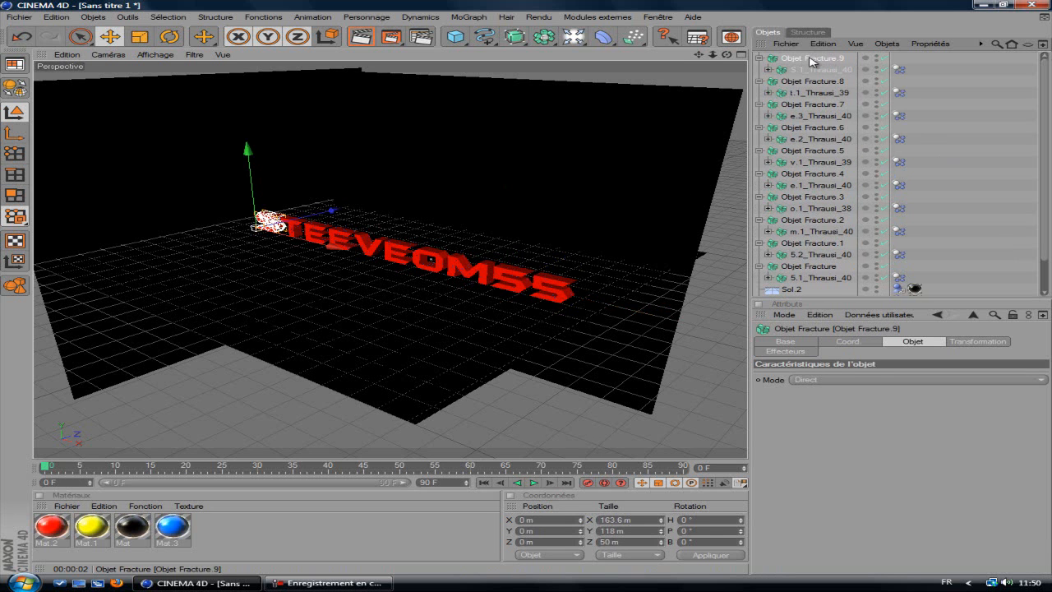
{"action": "left_click", "coordinate": [760, 59]}
{"action": "left_click", "coordinate": [760, 70]}
{"action": "left_click", "coordinate": [759, 81]}
{"action": "left_click", "coordinate": [759, 93]}
{"action": "left_click", "coordinate": [760, 104]}
{"action": "left_click", "coordinate": [760, 116]}
{"action": "left_click", "coordinate": [759, 127]}
{"action": "left_click", "coordinate": [757, 137]}
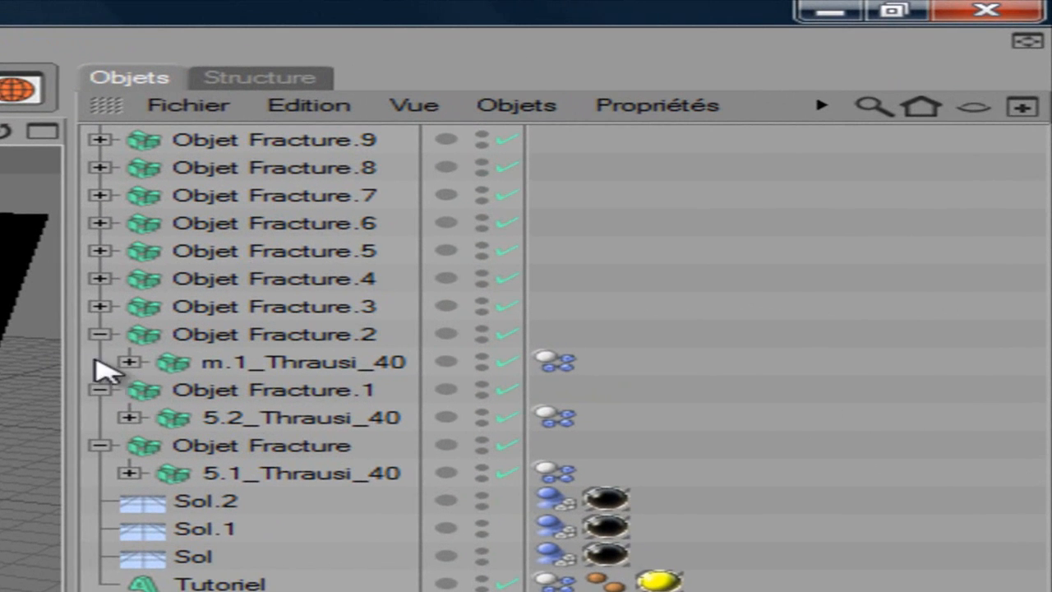
{"action": "left_click", "coordinate": [100, 335]}
{"action": "left_click", "coordinate": [99, 363]}
{"action": "left_click", "coordinate": [99, 418]}
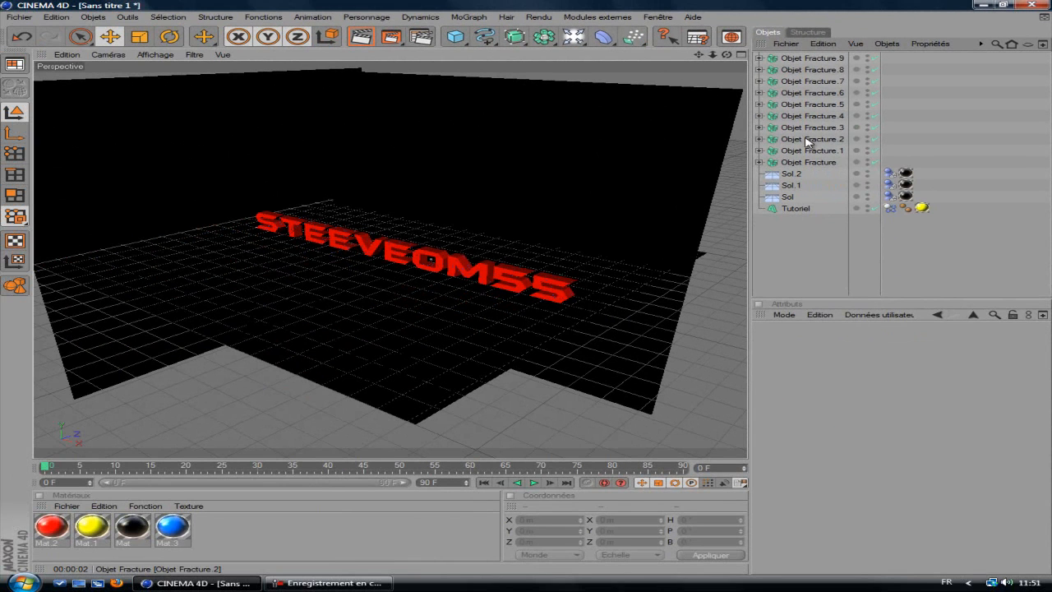
Add an Effecteur Randomisation to Objet Fracture.9 together with its child S.1_Thrausi_40
{"action": "left_click", "coordinate": [760, 58]}
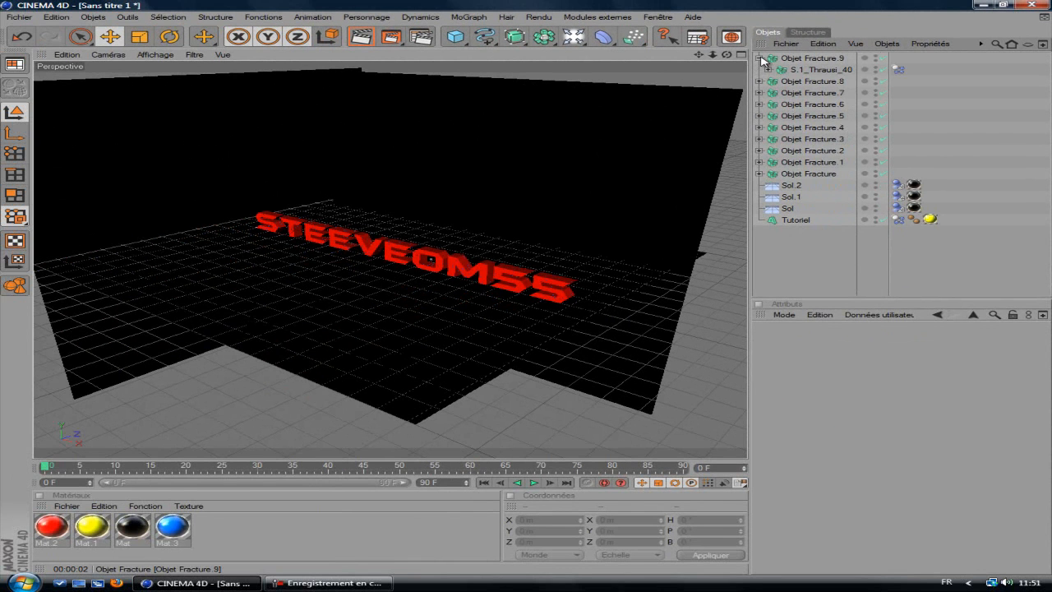
{"action": "left_click", "coordinate": [812, 59]}
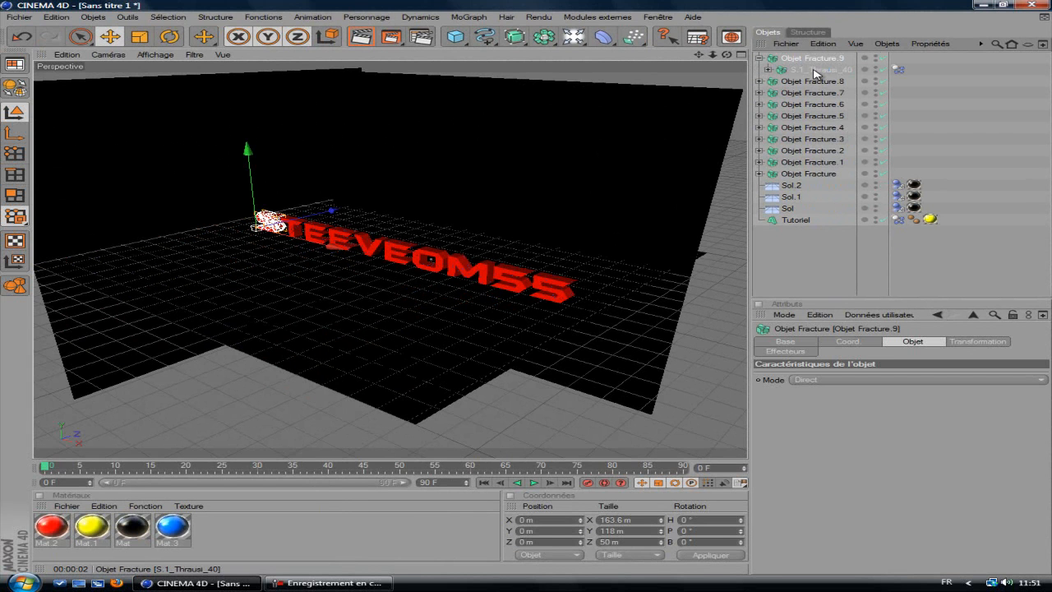
{"action": "left_click", "coordinate": [814, 71], "text": "ctrl"}
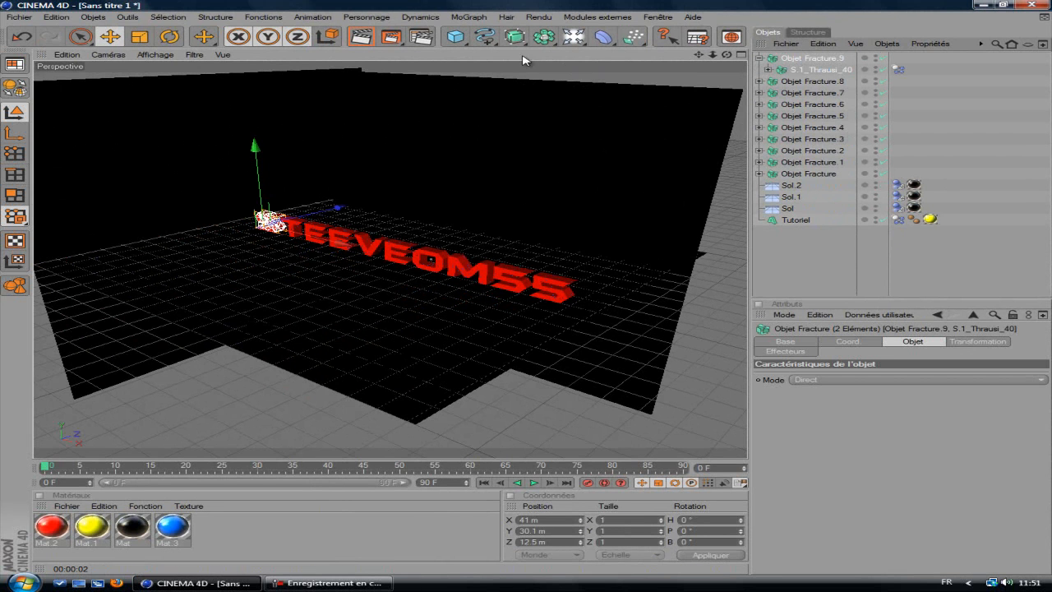
{"action": "left_click", "coordinate": [470, 21]}
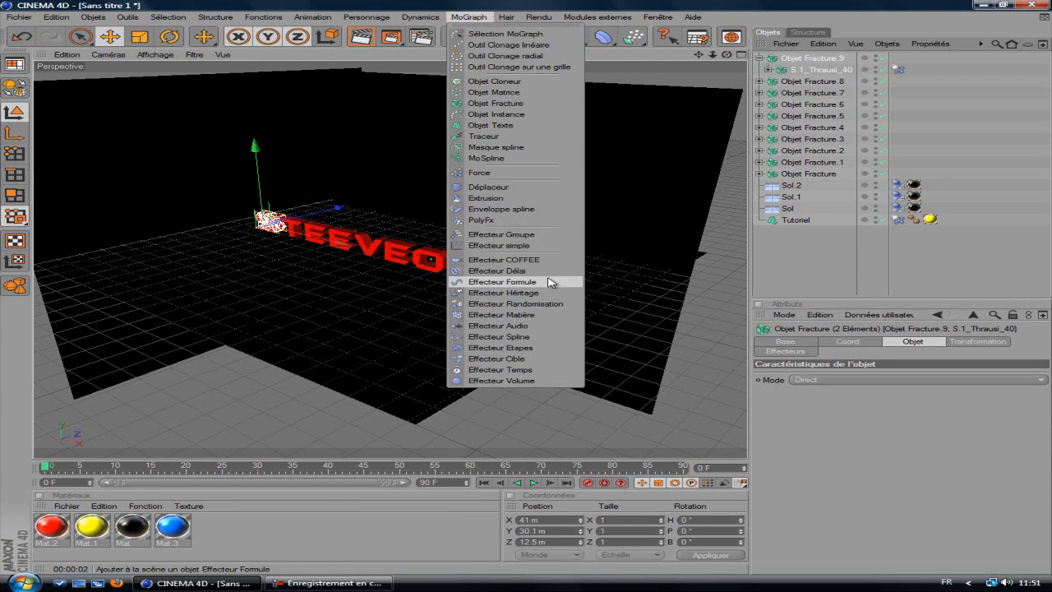
{"action": "left_click", "coordinate": [515, 303]}
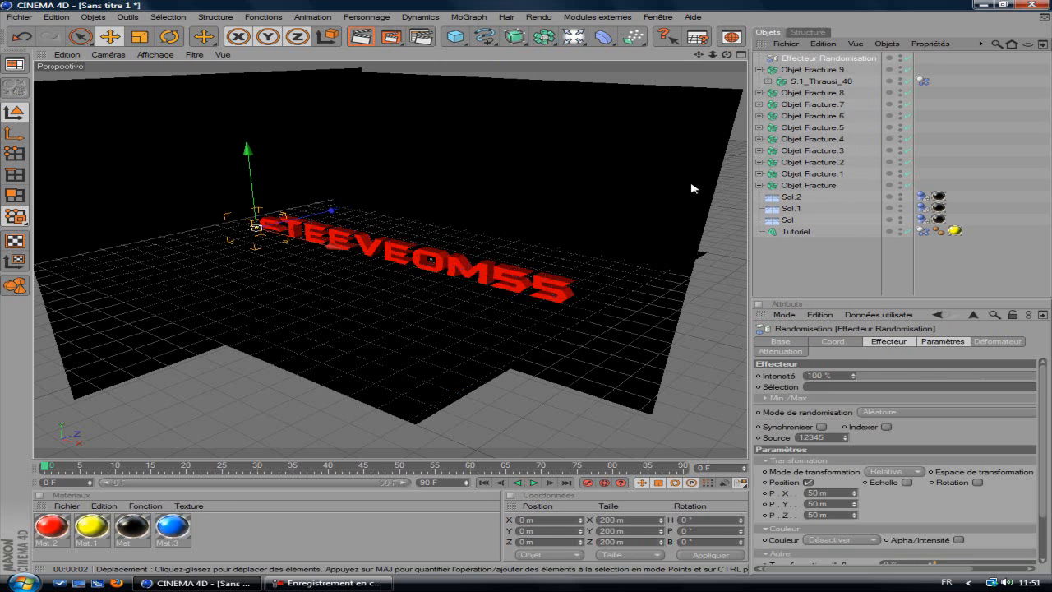
Rename the randomisation effector as Effecteur S, and create a similarly named one for each remaining letter, from Effecteur t to Effecteur 5
{"action": "double_click", "coordinate": [820, 57]}
{"action": "left_click_drag", "start_coordinate": [824, 58], "coordinate": [873, 58]}
{"action": "type", "text": "S"}
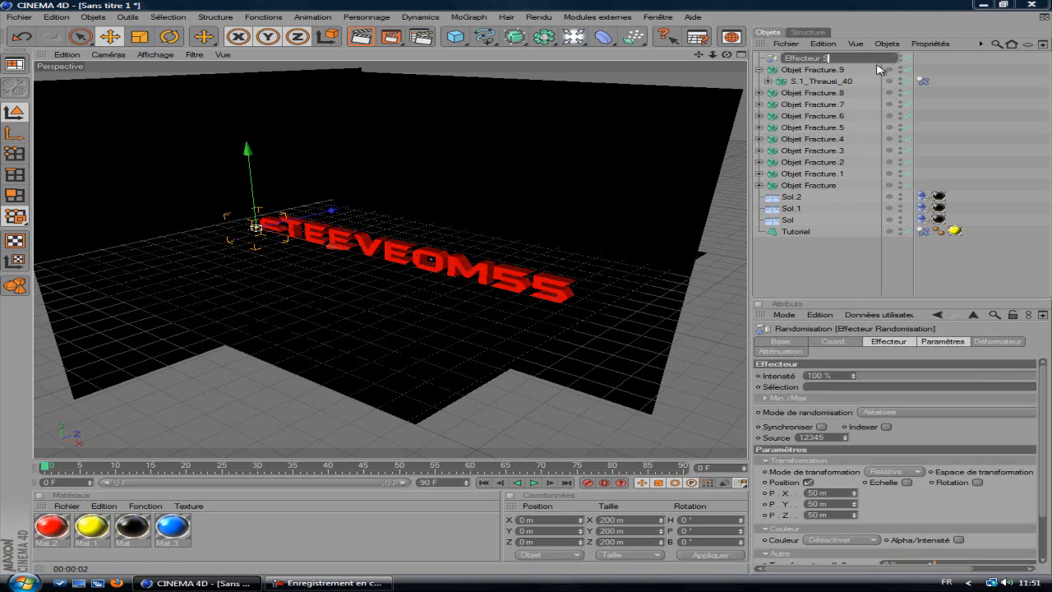
{"action": "key", "text": "Return"}
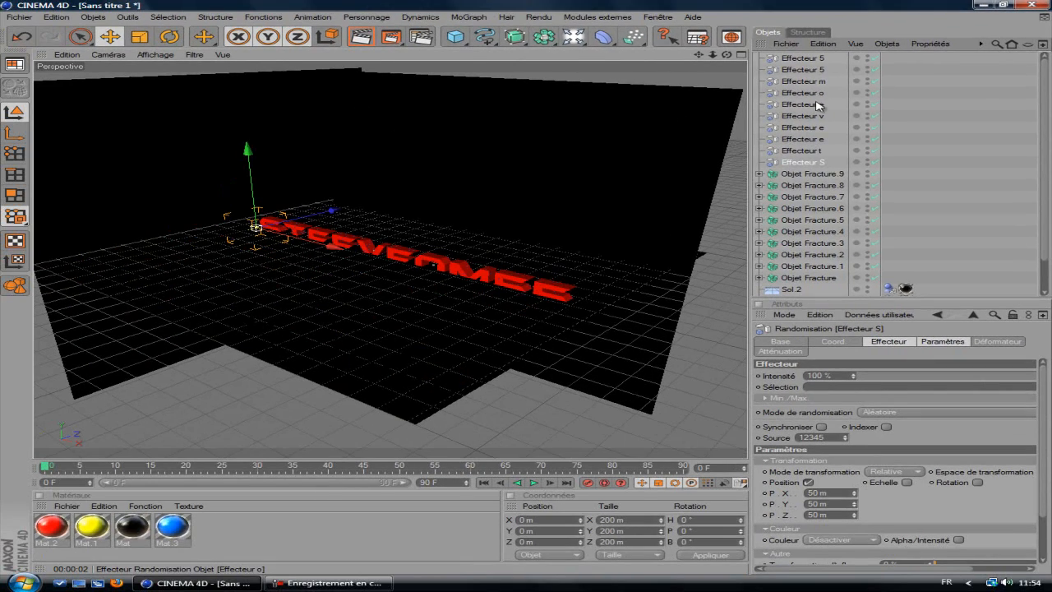
Group all ten fracture objects, from Objet Fracture.9 to Objet Fracture, under a single null object
{"action": "scroll", "coordinate": [858, 191], "scroll_direction": "up", "scroll_amount": 3}
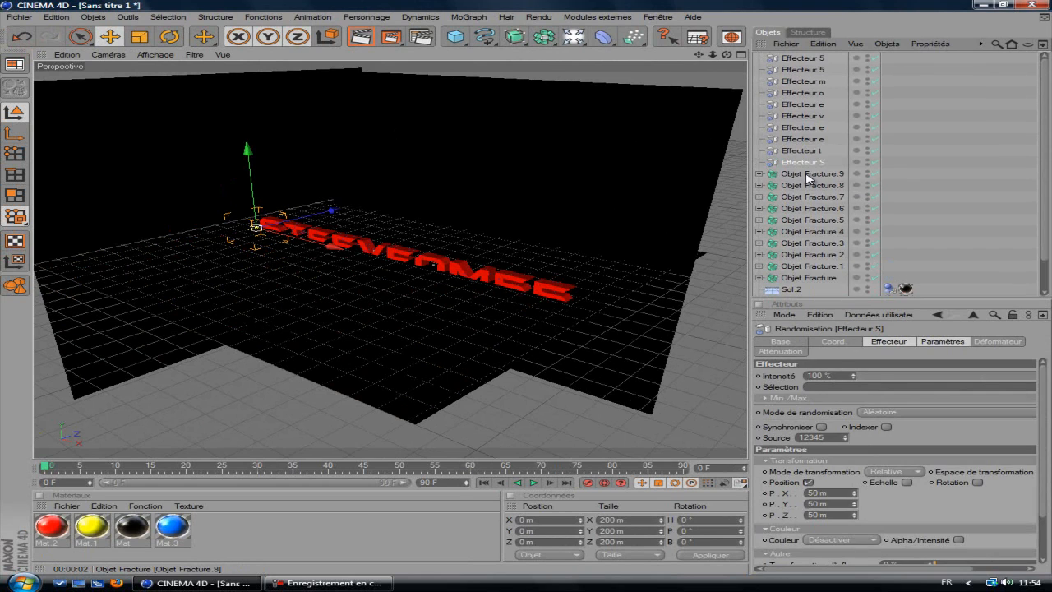
{"action": "left_click", "coordinate": [808, 174]}
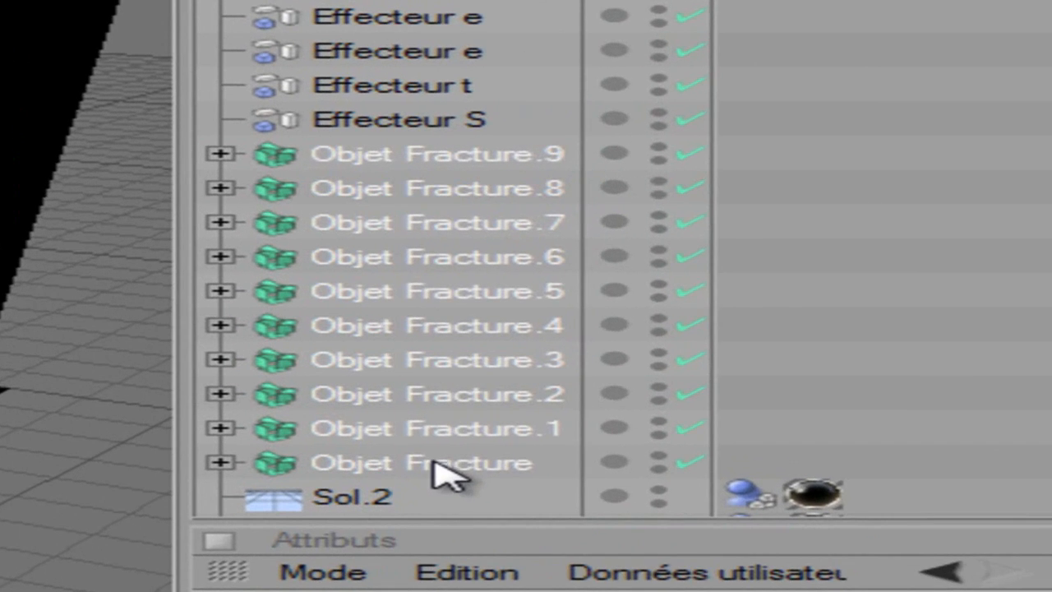
{"action": "right_click", "coordinate": [410, 380]}
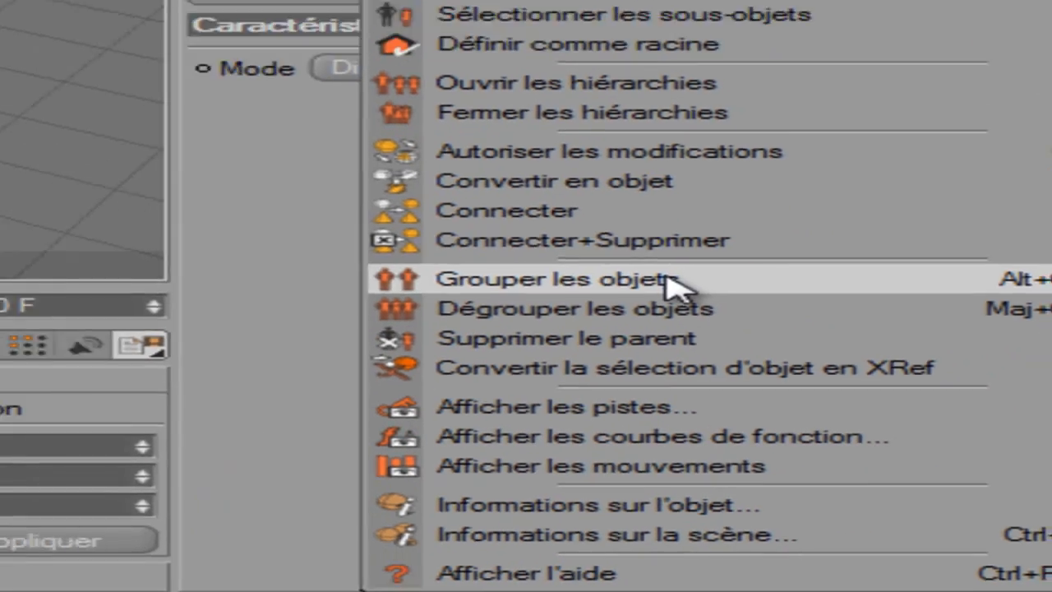
{"action": "left_click", "coordinate": [630, 256]}
{"action": "left_click", "coordinate": [721, 117]}
{"action": "left_click", "coordinate": [721, 117]}
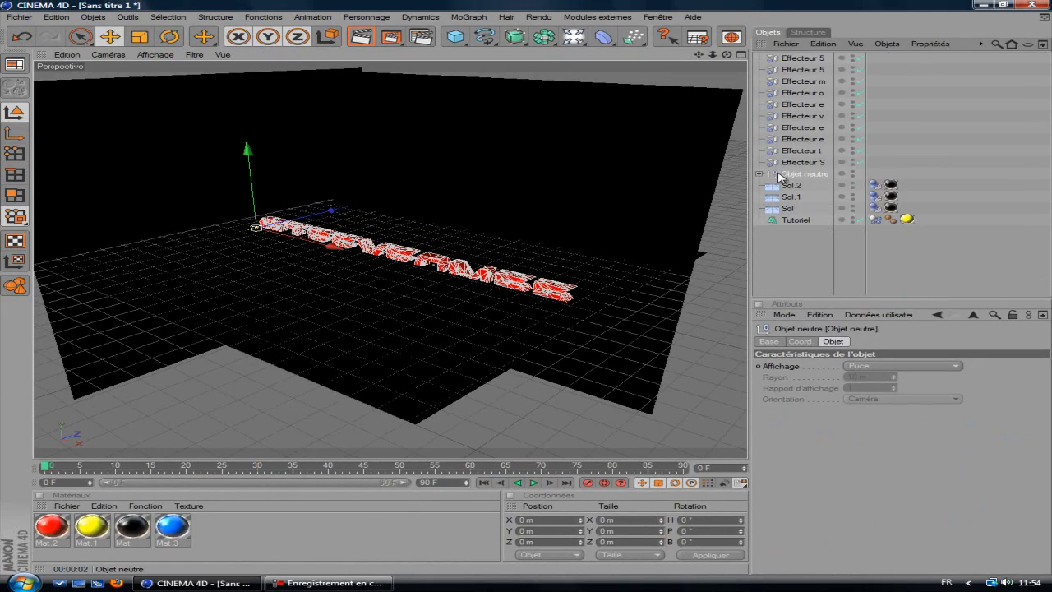
Examine the intensity setting of Effecteur S and render the active view to preview the intact red text
{"action": "left_click", "coordinate": [794, 162]}
{"action": "left_click", "coordinate": [942, 341]}
{"action": "left_click", "coordinate": [896, 343]}
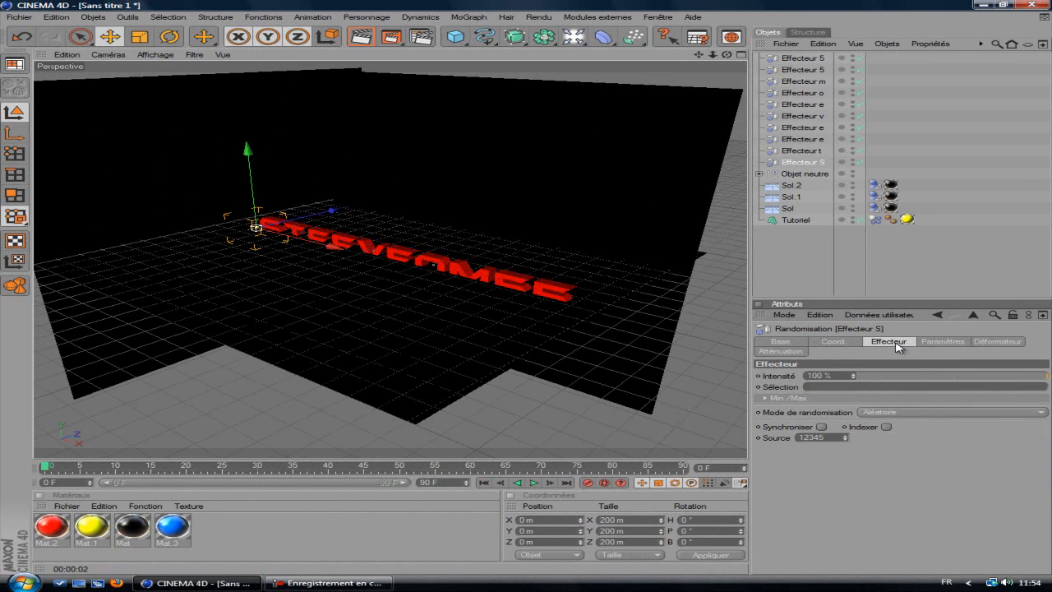
{"action": "left_click_drag", "start_coordinate": [843, 381], "coordinate": [1051, 370]}
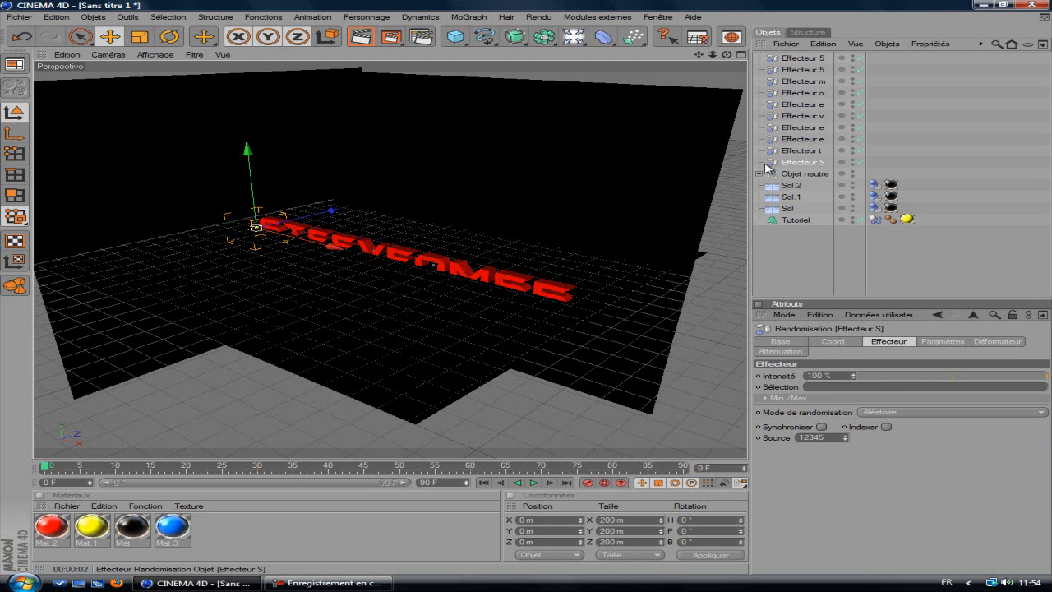
{"action": "left_click", "coordinate": [796, 153]}
{"action": "left_click", "coordinate": [797, 162]}
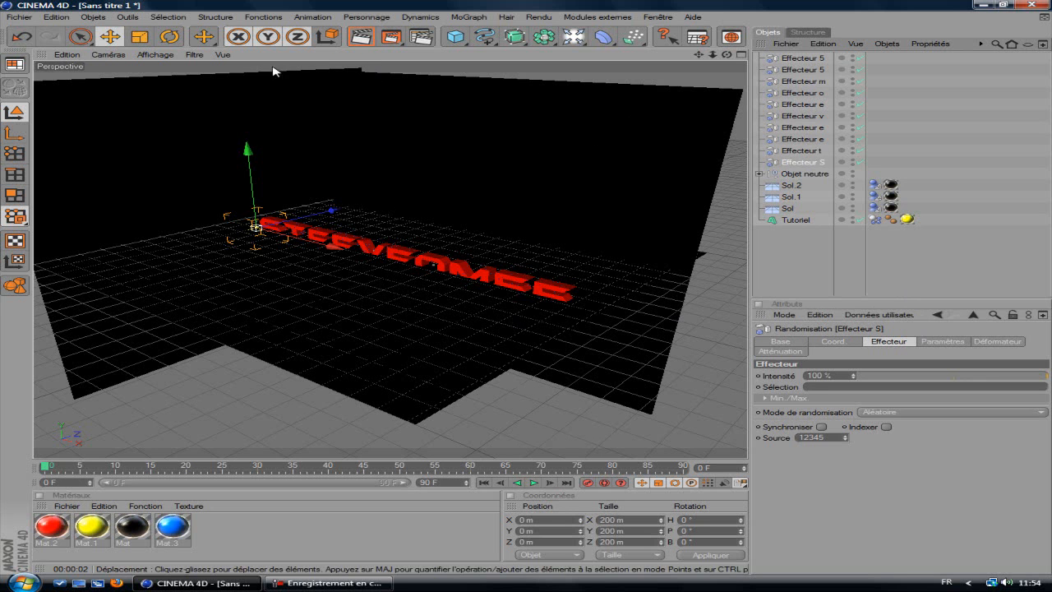
{"action": "left_click", "coordinate": [360, 38]}
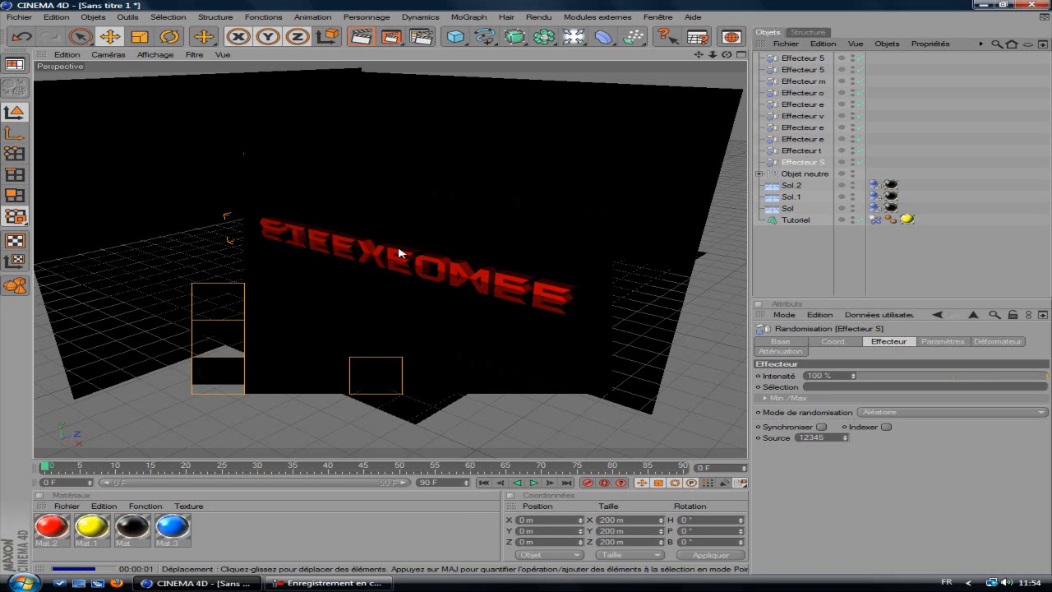
{"action": "left_click", "coordinate": [794, 165]}
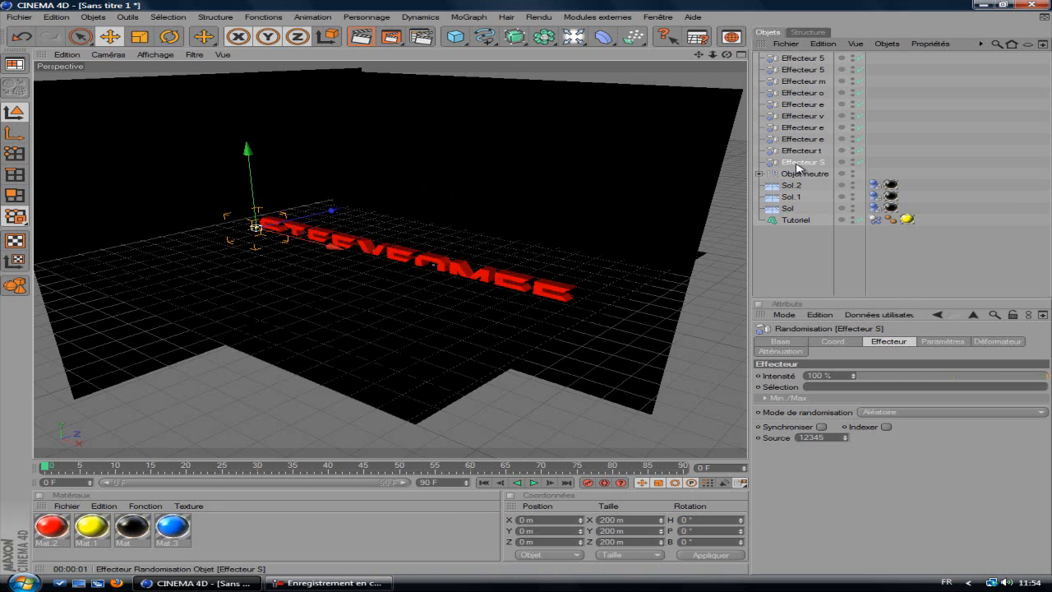
Enable rotation on Effecteur S and set its position offsets to X -600 m, Y -500 m and Z -700 m
{"action": "scroll", "coordinate": [320, 125], "scroll_direction": "down", "scroll_amount": 3}
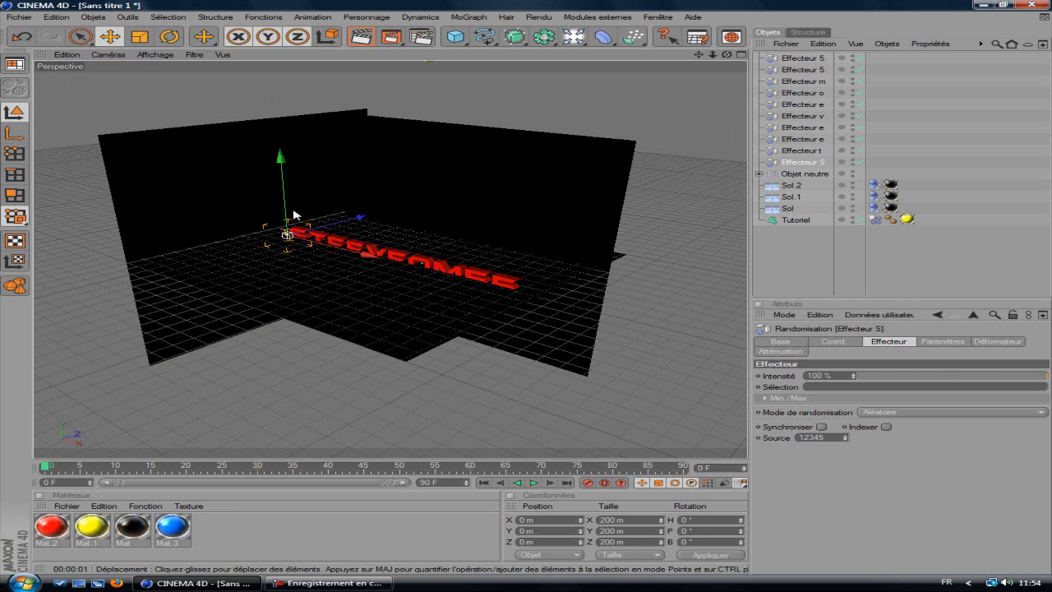
{"action": "left_click_drag", "start_coordinate": [728, 56], "coordinate": [523, 291]}
{"action": "left_click_drag", "start_coordinate": [727, 55], "coordinate": [535, 291]}
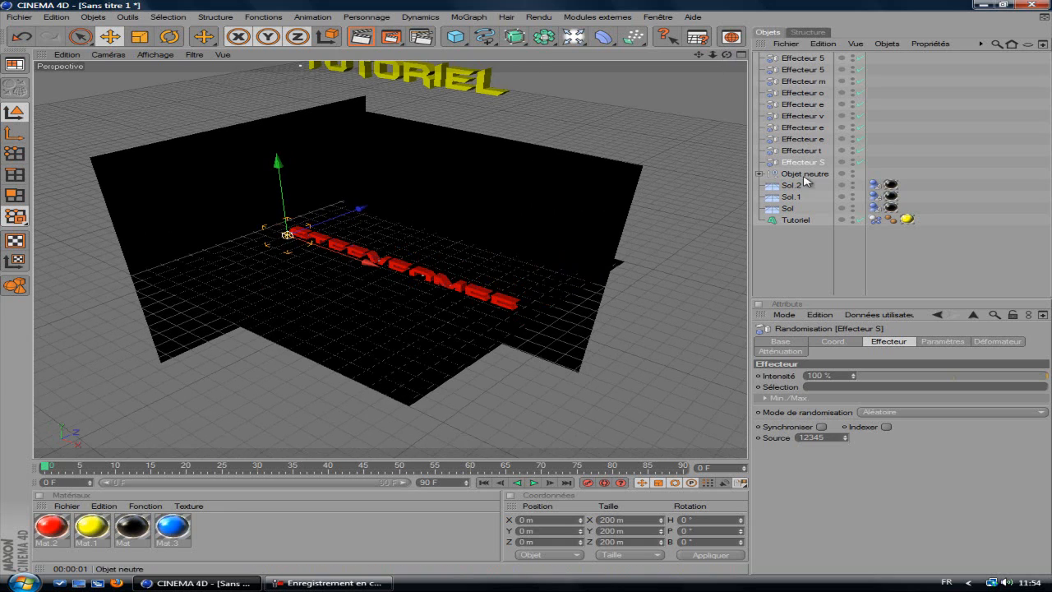
{"action": "left_click", "coordinate": [945, 342]}
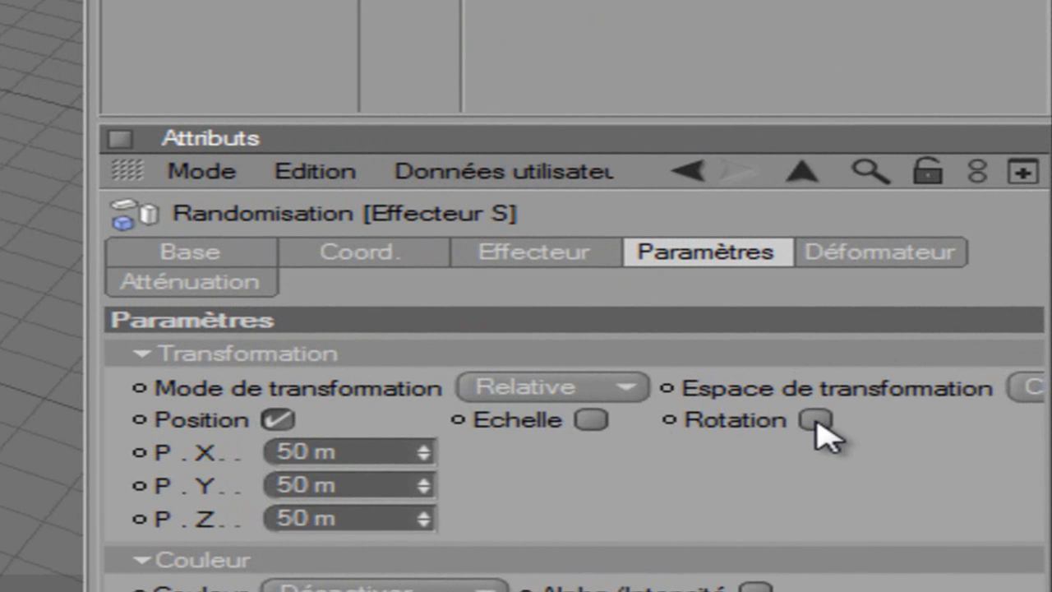
{"action": "left_click", "coordinate": [817, 421]}
{"action": "left_click", "coordinate": [379, 452]}
{"action": "key", "text": "BackSpace"}
{"action": "type", "text": "-600"}
{"action": "left_click", "coordinate": [278, 485]}
{"action": "type", "text": "-500"}
{"action": "key", "text": "Tab"}
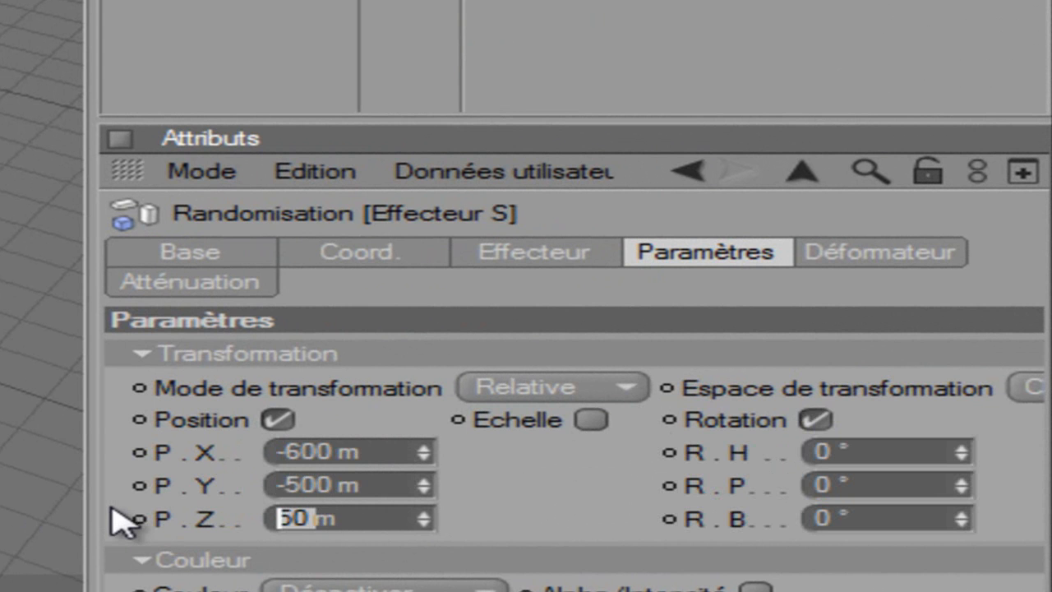
{"action": "key", "text": "BackSpace"}
{"action": "type", "text": "-700"}
{"action": "key", "text": "Return"}
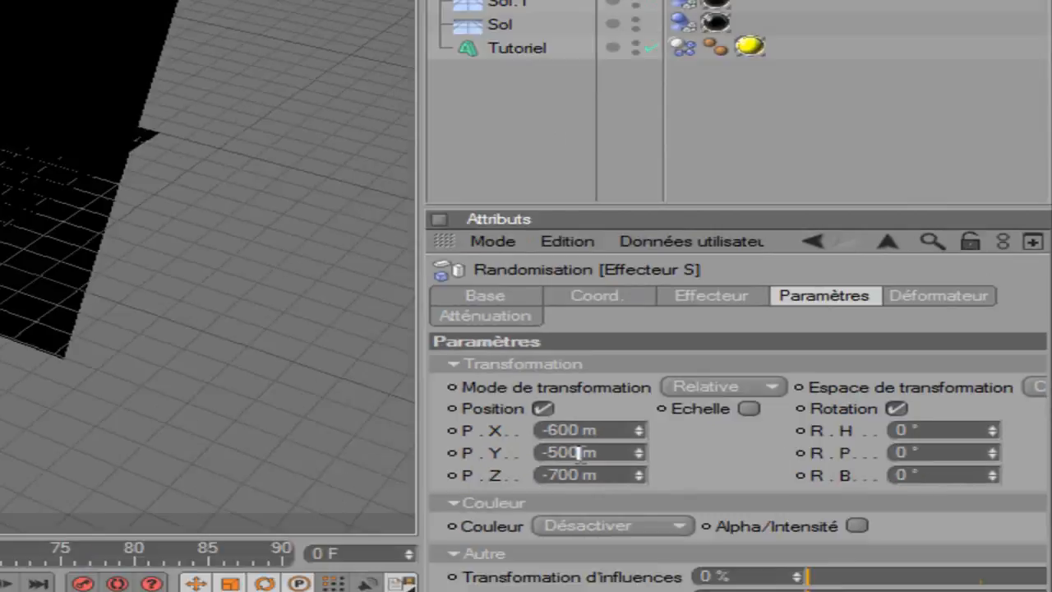
Set the rotation offsets of Effecteur S to H 500°, P 400° and B 800°
{"action": "left_click_drag", "start_coordinate": [727, 55], "coordinate": [529, 291]}
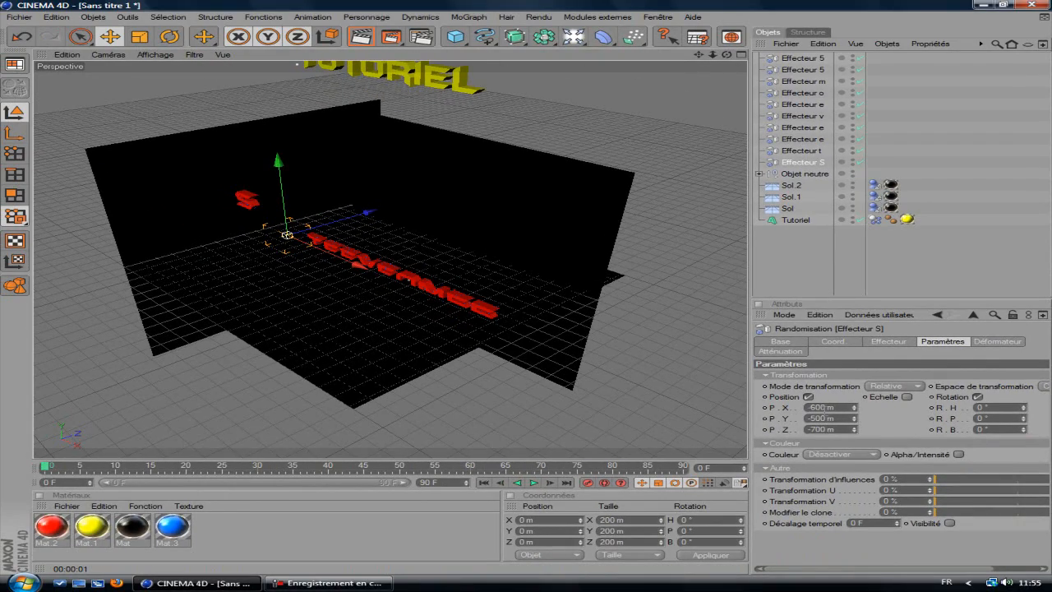
{"action": "double_click", "coordinate": [1002, 406]}
{"action": "type", "text": "50"}
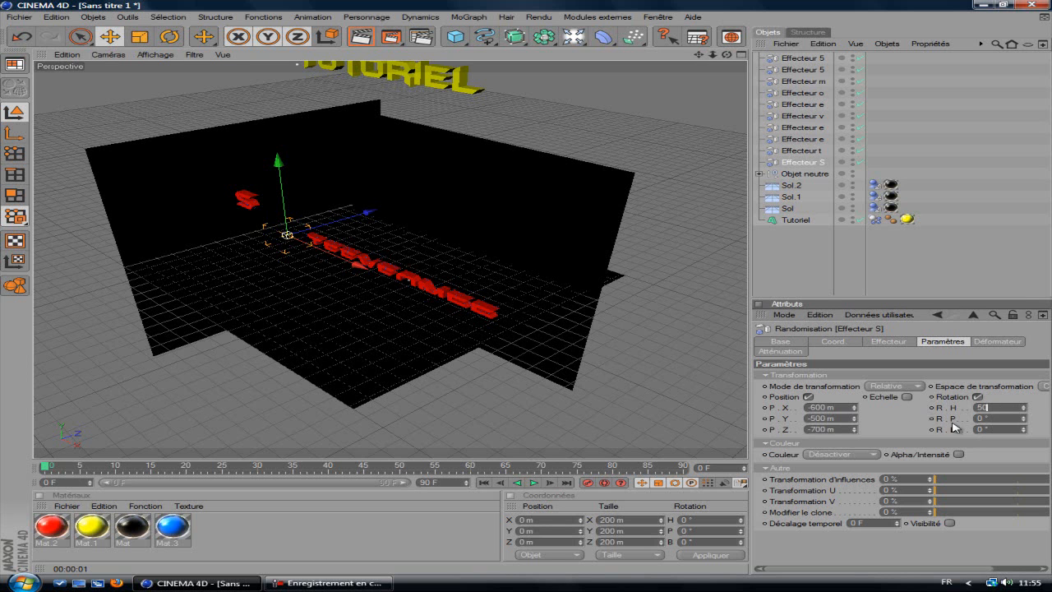
{"action": "type", "text": "400"}
{"action": "left_click_drag", "start_coordinate": [992, 429], "coordinate": [884, 427]}
{"action": "type", "text": "800"}
{"action": "key", "text": "Return"}
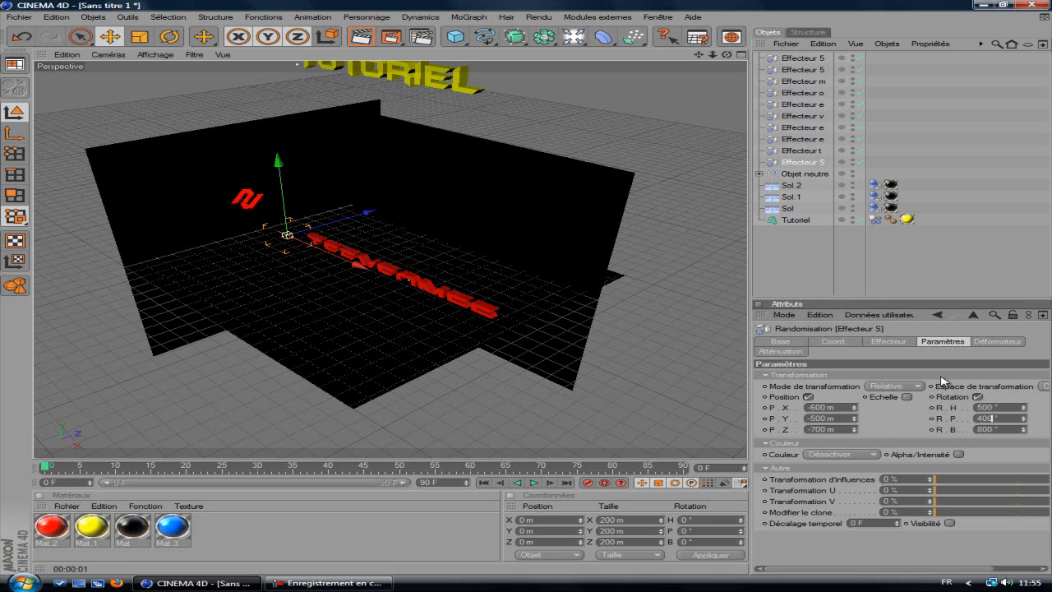
Review the intensity settings of Effecteur S and Effecteur t, and inspect the displaced S beside the rest of the text
{"action": "left_click", "coordinate": [895, 342]}
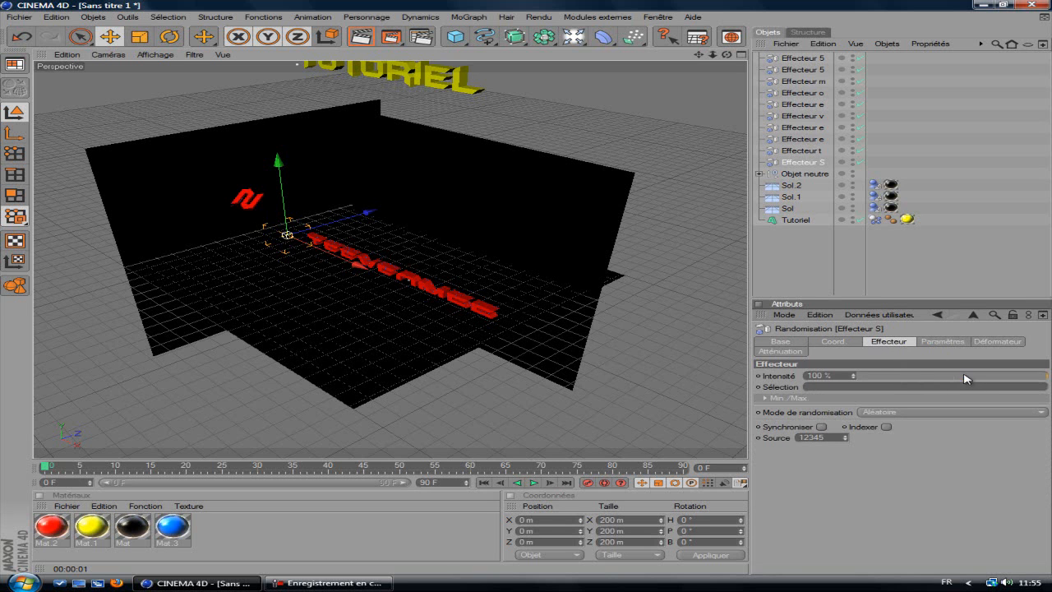
{"action": "mouse_move", "coordinate": [1046, 376]}
{"action": "left_mouse_down"}
{"action": "mouse_move", "coordinate": [908, 380]}
{"action": "mouse_move", "coordinate": [862, 395]}
{"action": "mouse_move", "coordinate": [1044, 376]}
{"action": "mouse_move", "coordinate": [819, 383]}
{"action": "mouse_move", "coordinate": [1048, 376]}
{"action": "left_mouse_up"}
{"action": "left_click", "coordinate": [801, 152]}
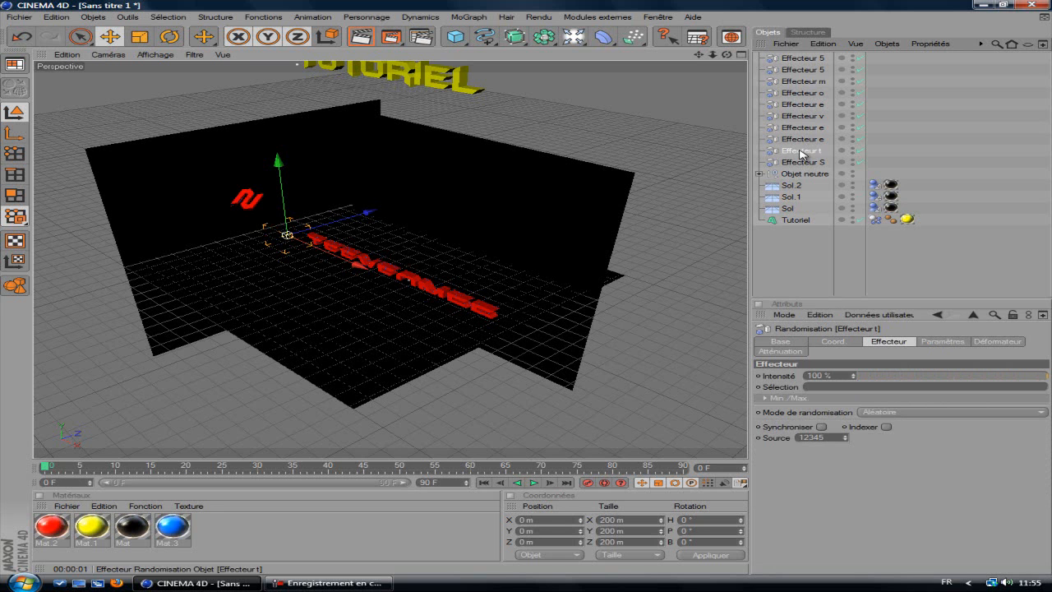
{"action": "left_click", "coordinate": [920, 342]}
{"action": "left_click", "coordinate": [905, 341]}
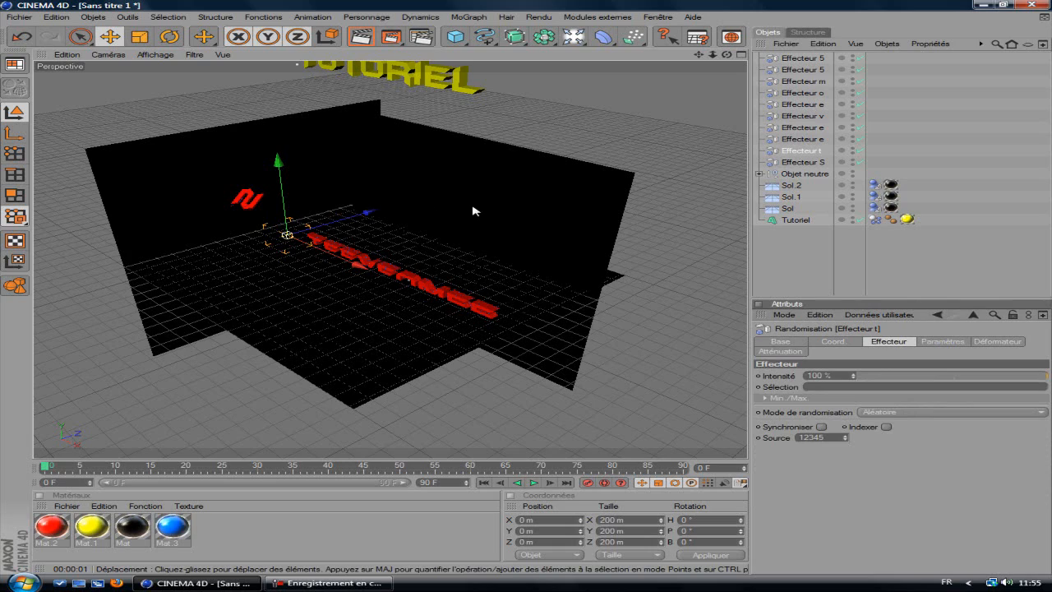
{"action": "left_click_drag", "start_coordinate": [728, 55], "coordinate": [524, 280]}
{"action": "scroll", "coordinate": [547, 167], "scroll_direction": "up", "scroll_amount": 4}
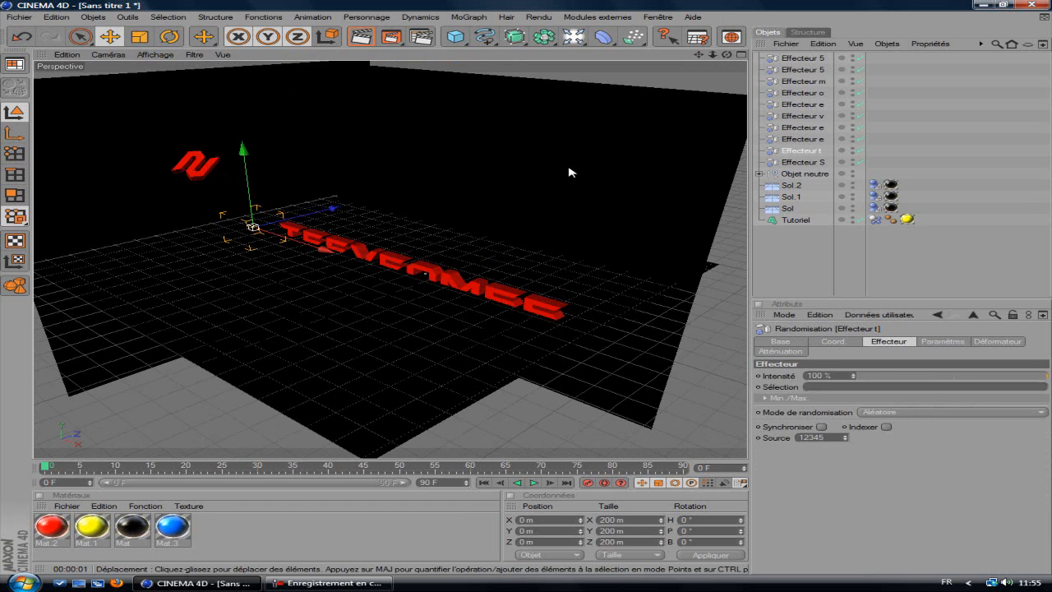
{"action": "scroll", "coordinate": [572, 223], "scroll_direction": "down", "scroll_amount": 4}
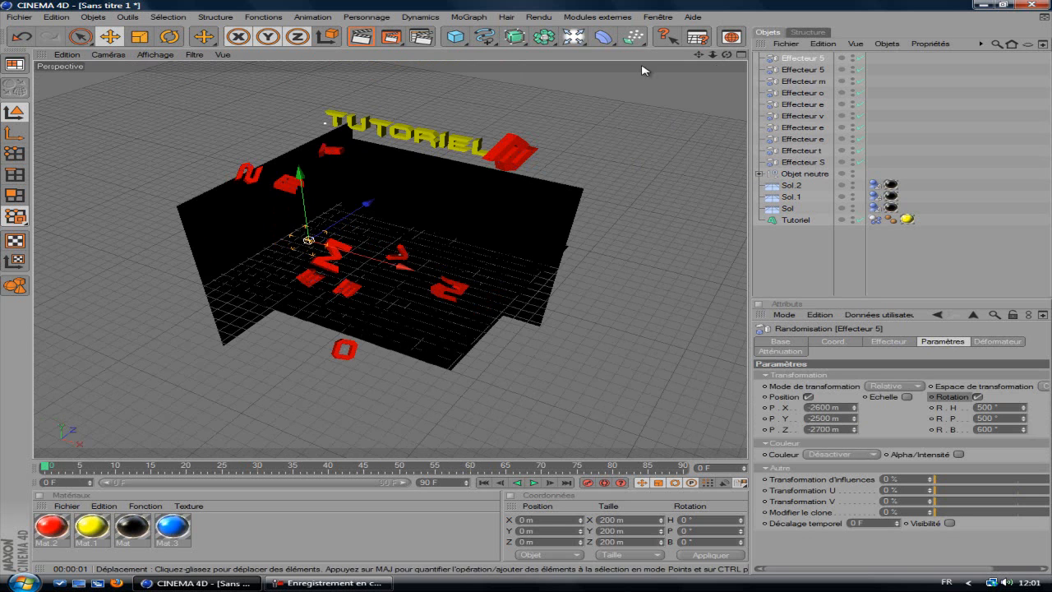
Render the active view to preview the letters scattered around the Tutoriel text
{"action": "left_click_drag", "start_coordinate": [726, 54], "coordinate": [646, 189]}
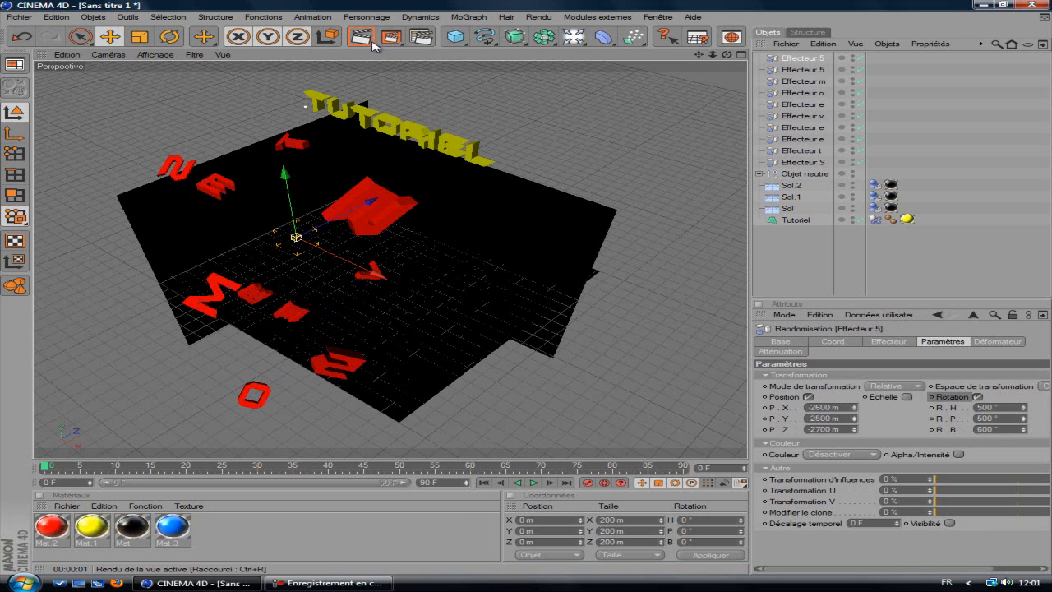
{"action": "key", "text": "ctrl+r"}
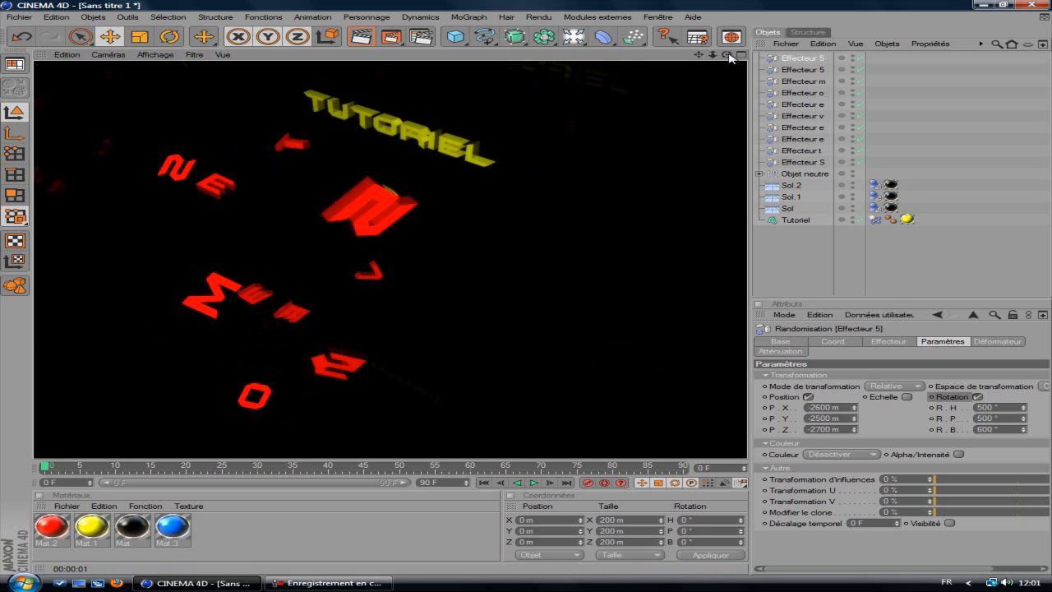
{"action": "left_click_drag", "start_coordinate": [727, 55], "coordinate": [527, 292]}
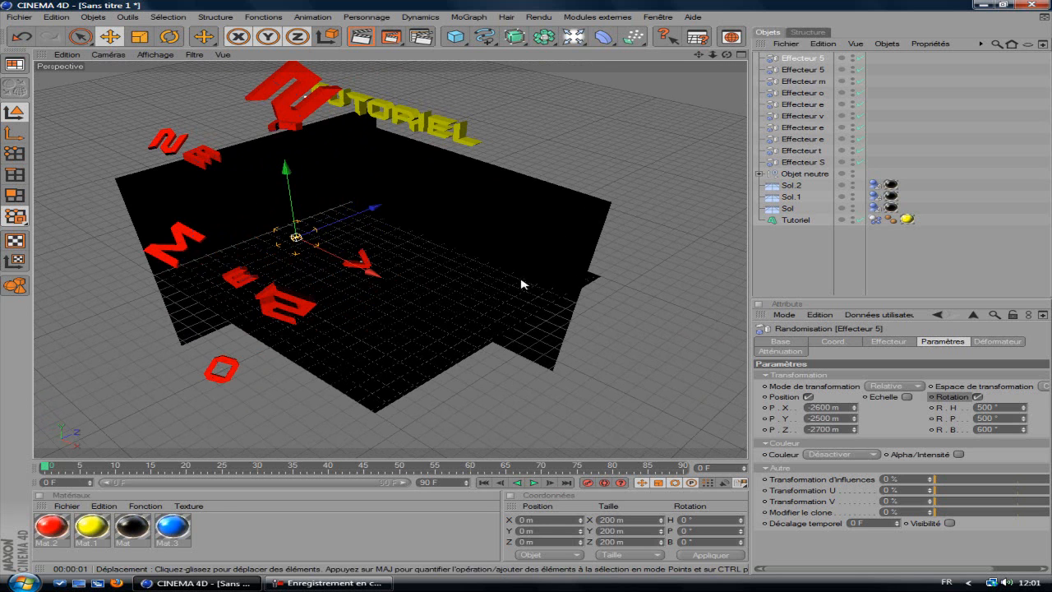
Set the animation's end to frame 250 and extend the timeline's visible range to the full length
{"action": "double_click", "coordinate": [440, 483]}
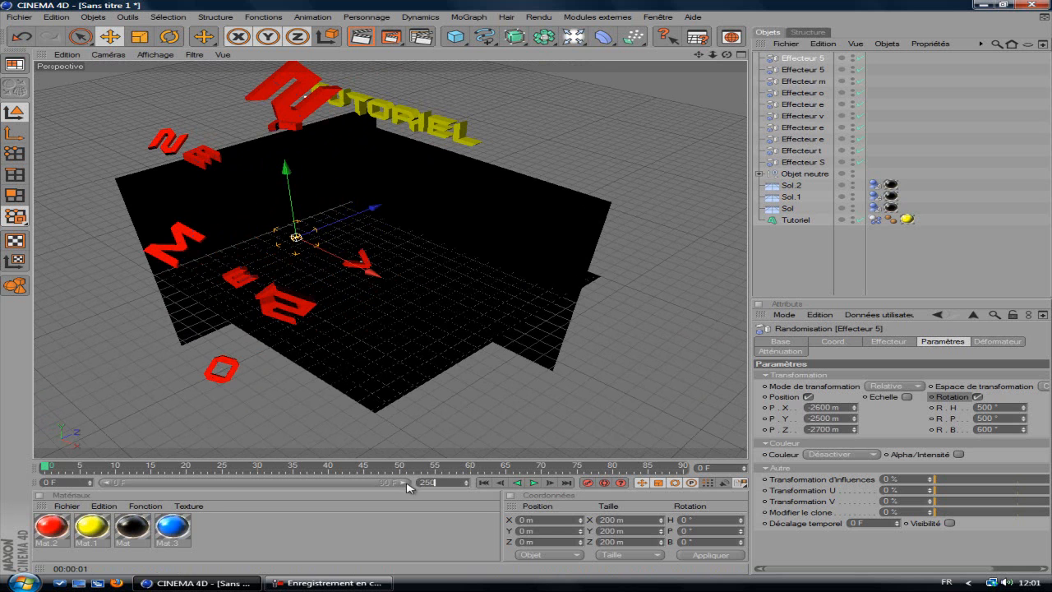
{"action": "type", "text": "250"}
{"action": "key", "text": "Return"}
{"action": "left_click_drag", "start_coordinate": [224, 486], "coordinate": [415, 486]}
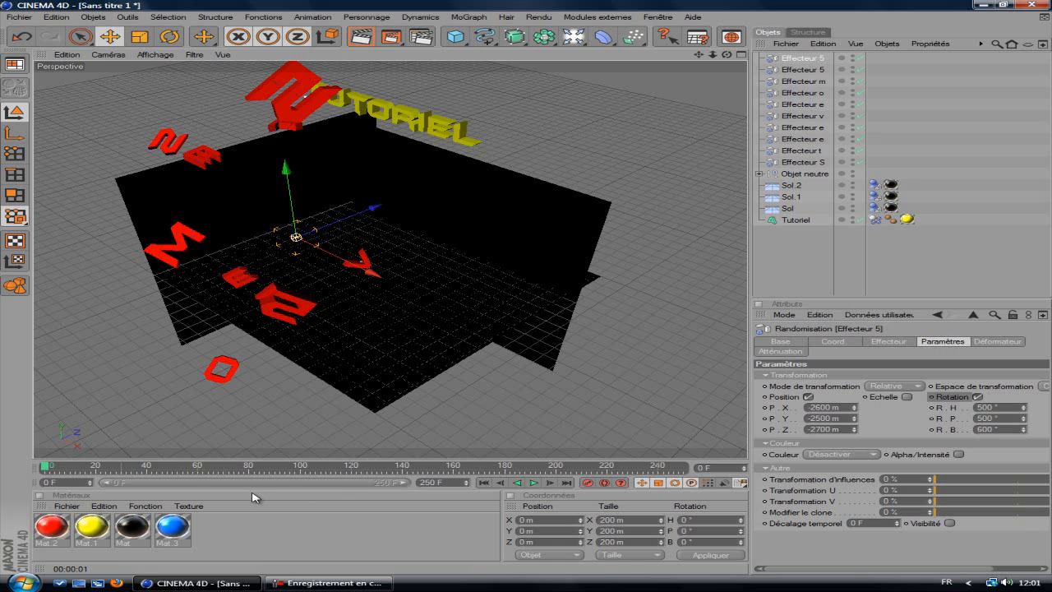
Render a closer view of the floor and the scattered red letters to check the framing
{"action": "scroll", "coordinate": [435, 266], "scroll_direction": "up", "scroll_amount": 5}
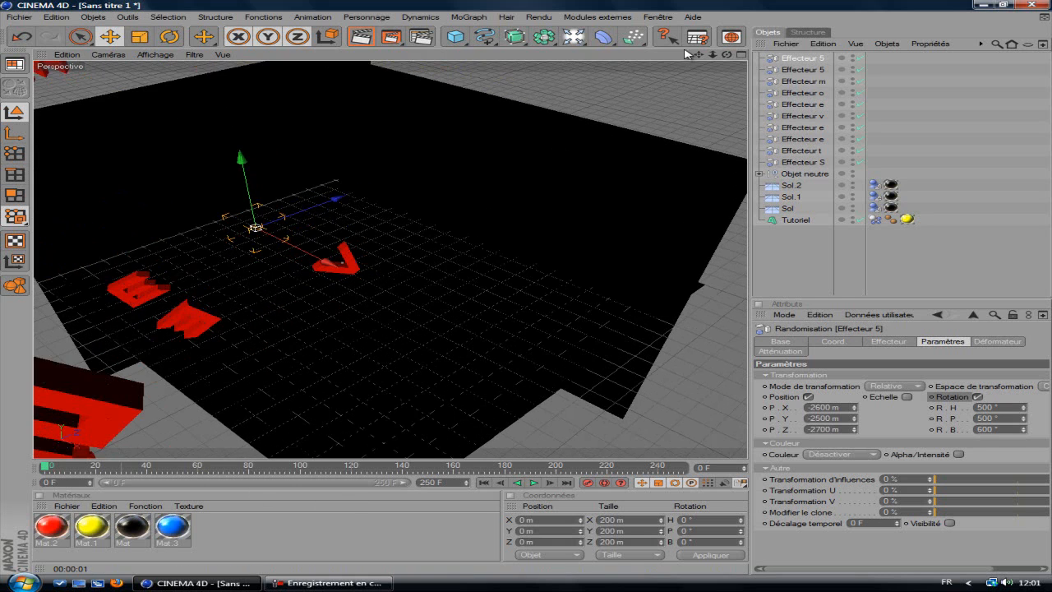
{"action": "left_click_drag", "start_coordinate": [728, 60], "coordinate": [684, 65]}
{"action": "scroll", "coordinate": [445, 175], "scroll_direction": "up", "scroll_amount": 3}
{"action": "left_click", "coordinate": [359, 45]}
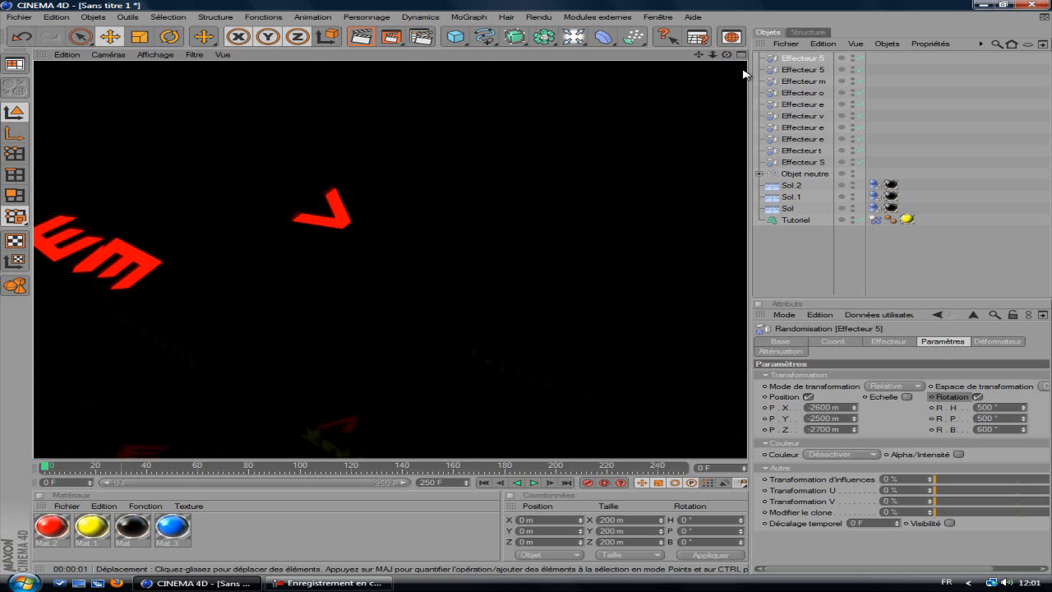
Add a keyframe at frame 0 for the 100% intensity of Effecteur S
{"action": "left_click", "coordinate": [803, 163]}
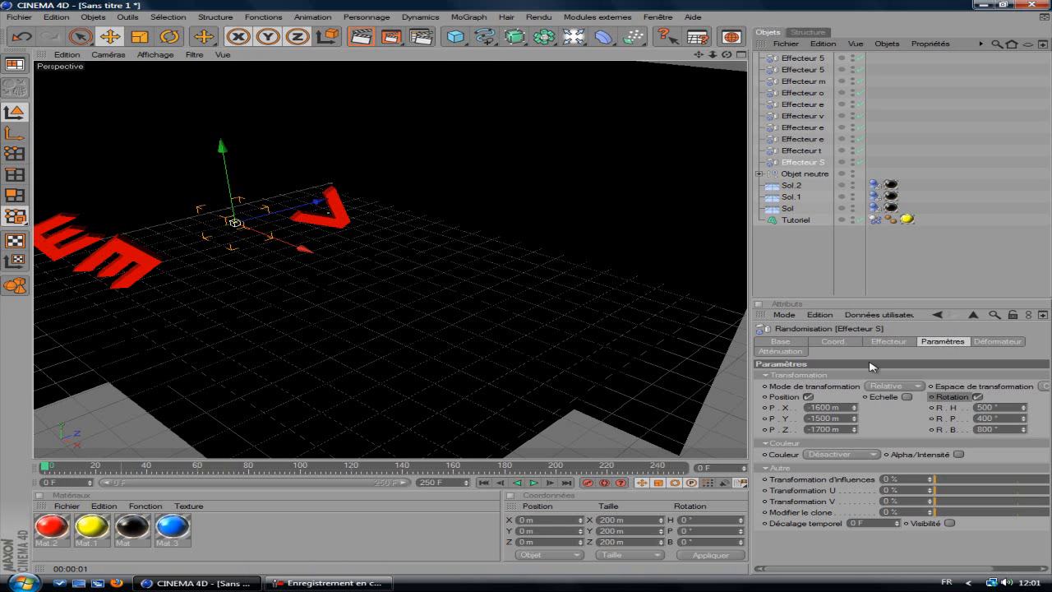
{"action": "left_click", "coordinate": [892, 342]}
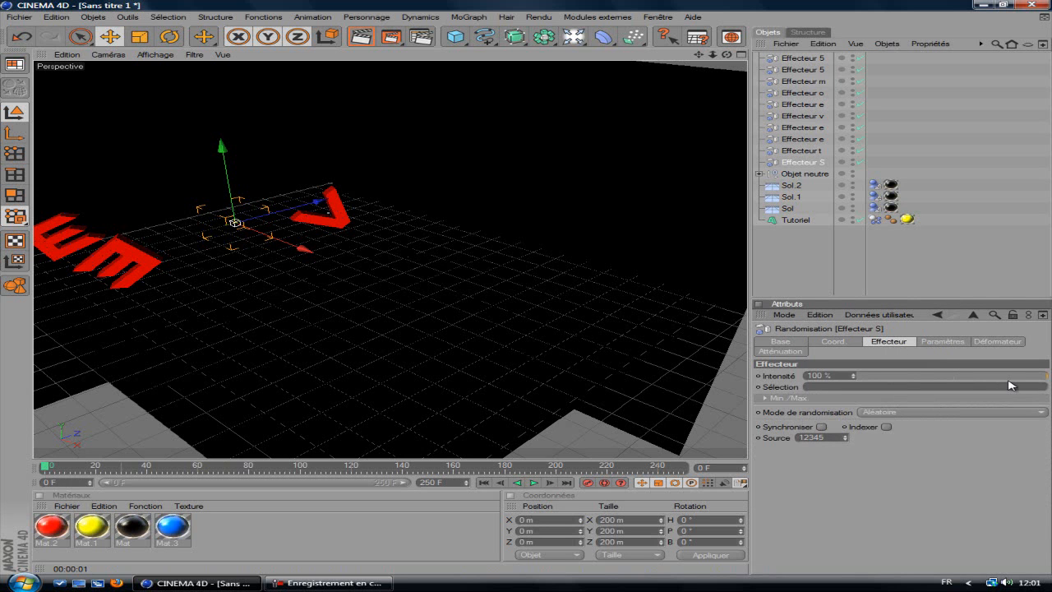
{"action": "right_click", "coordinate": [778, 378]}
{"action": "mouse_move", "coordinate": [810, 372]}
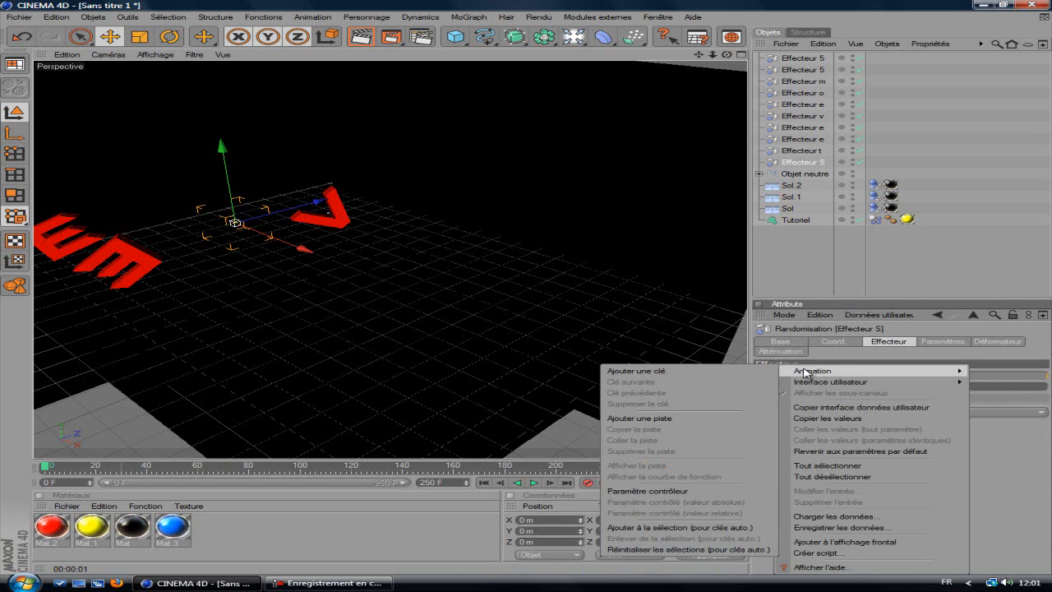
{"action": "left_click", "coordinate": [733, 375]}
Keyframe Effecteur S's intensity at 0% on frame 10 and briefly play the animation
{"action": "left_click_drag", "start_coordinate": [44, 469], "coordinate": [71, 470]}
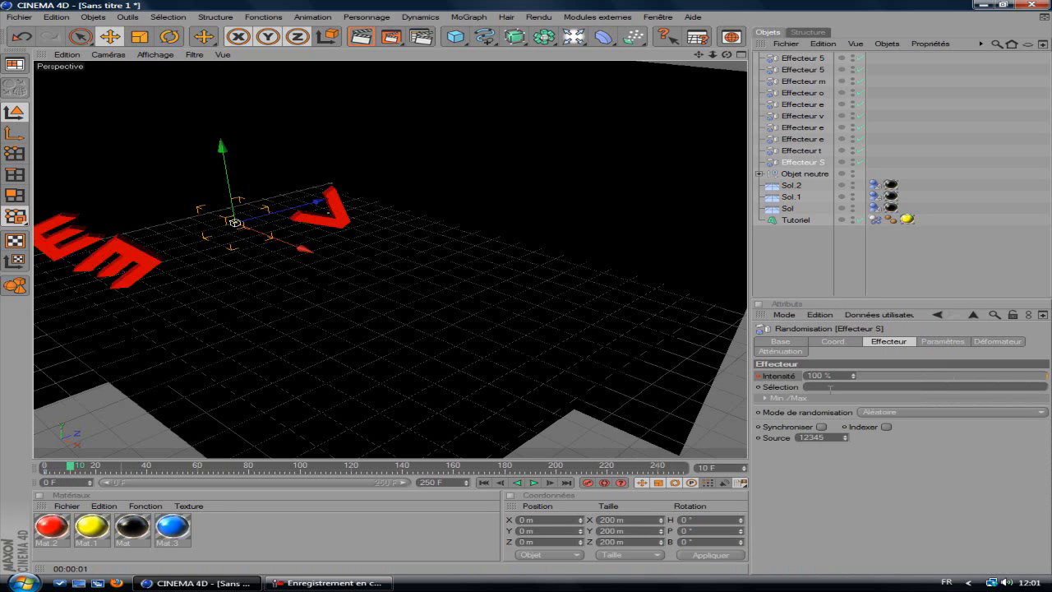
{"action": "left_click_drag", "start_coordinate": [944, 380], "coordinate": [855, 378]}
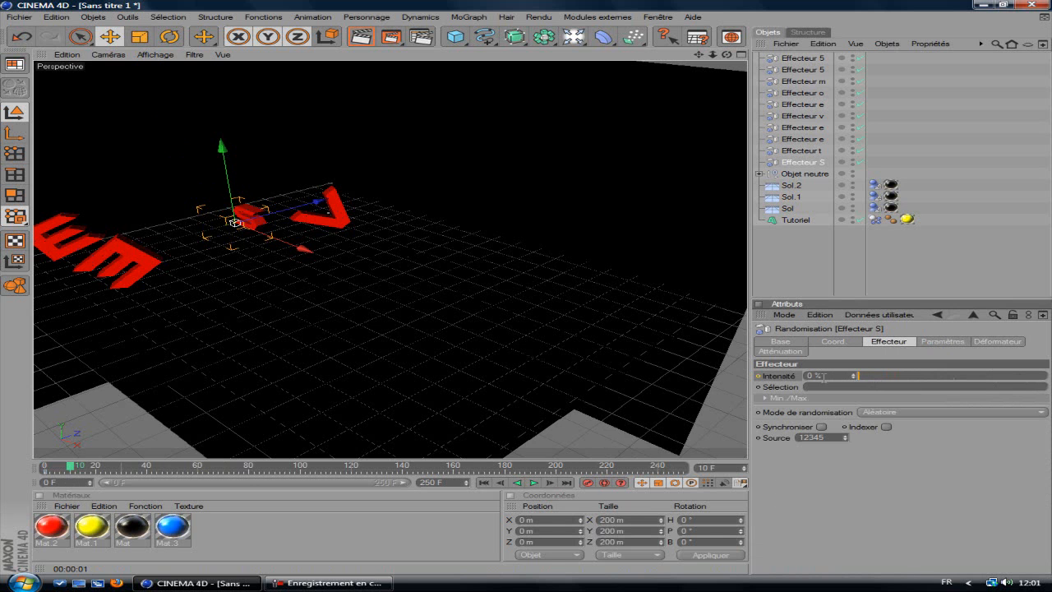
{"action": "right_click", "coordinate": [772, 378]}
{"action": "mouse_move", "coordinate": [781, 371]}
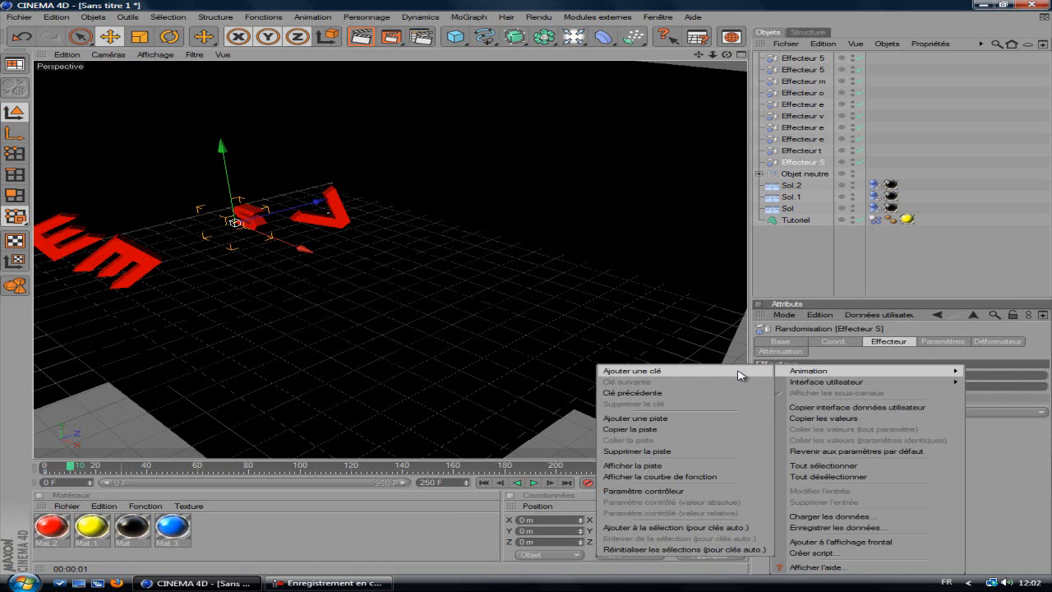
{"action": "left_click", "coordinate": [738, 375]}
{"action": "left_click", "coordinate": [535, 483]}
{"action": "left_click", "coordinate": [535, 484]}
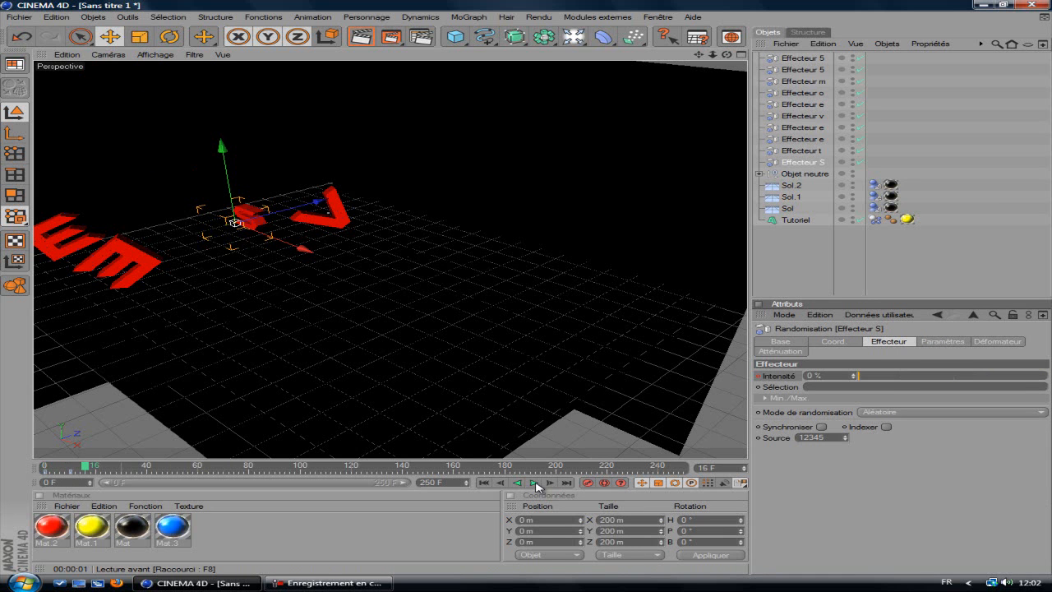
Add a keyframe at frame 10 for the 100% intensity of Effecteur t
{"action": "left_click_drag", "start_coordinate": [84, 468], "coordinate": [71, 468]}
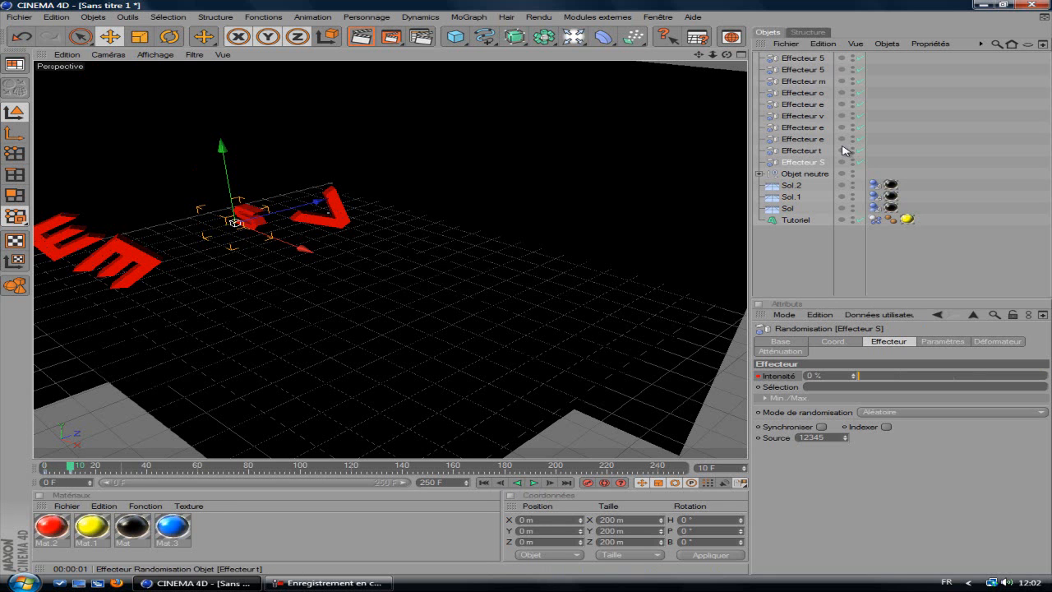
{"action": "left_click", "coordinate": [801, 152]}
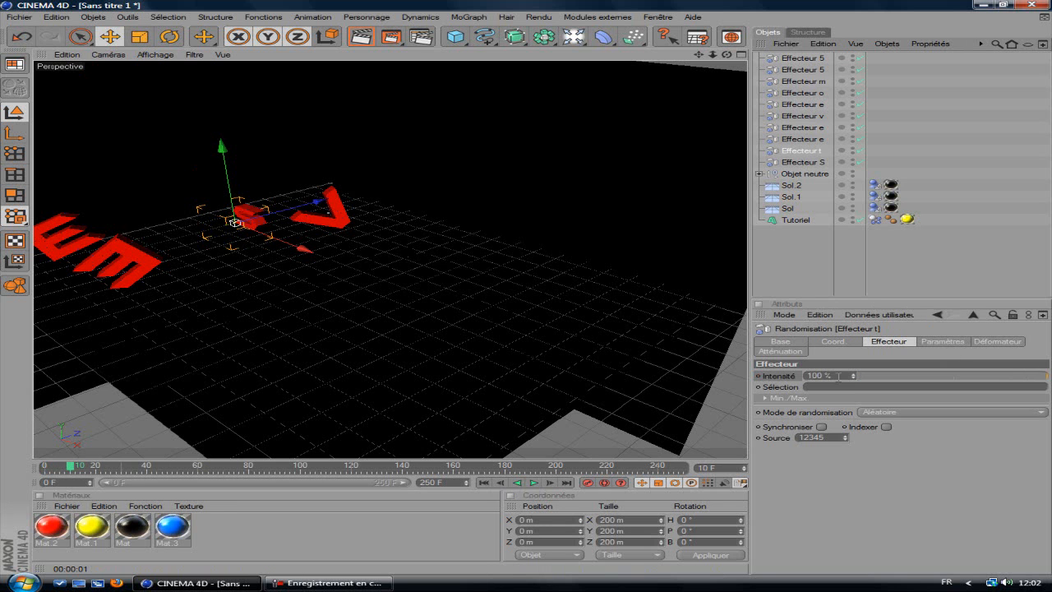
{"action": "right_click", "coordinate": [781, 378]}
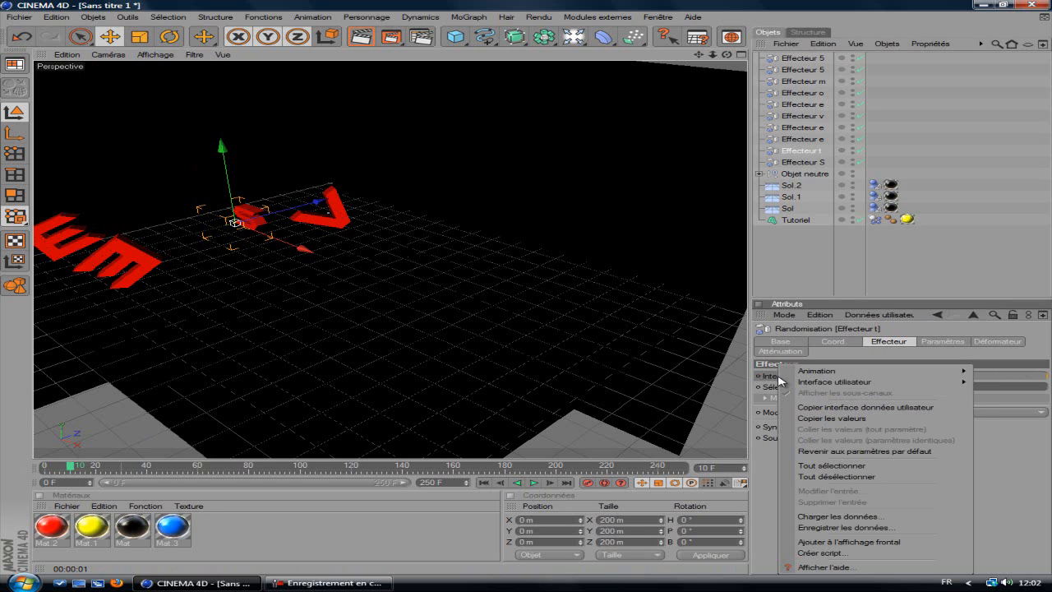
{"action": "mouse_move", "coordinate": [818, 375]}
{"action": "left_click", "coordinate": [740, 371]}
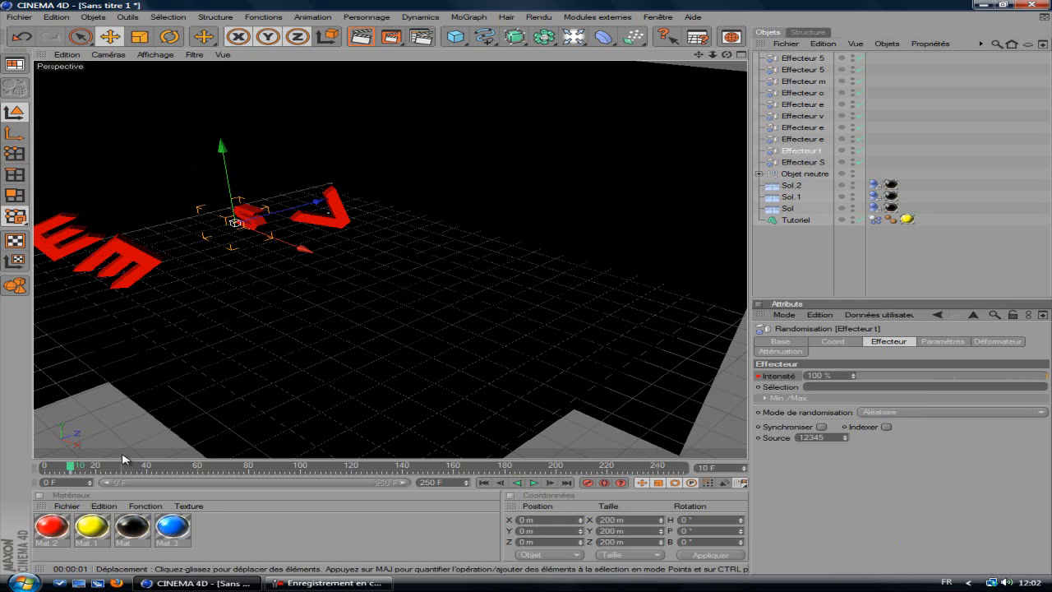
Set Effecteur t's intensity to 0% at frame 20 and add a keyframe for it
{"action": "left_click_drag", "start_coordinate": [72, 468], "coordinate": [94, 470]}
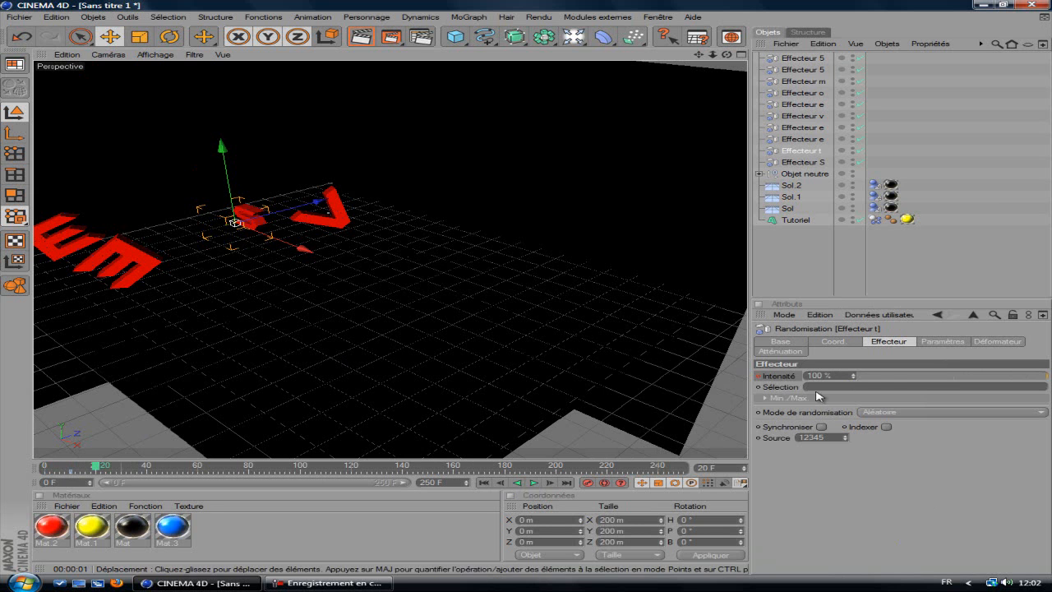
{"action": "left_click", "coordinate": [911, 376]}
{"action": "left_click_drag", "start_coordinate": [911, 376], "coordinate": [855, 376]}
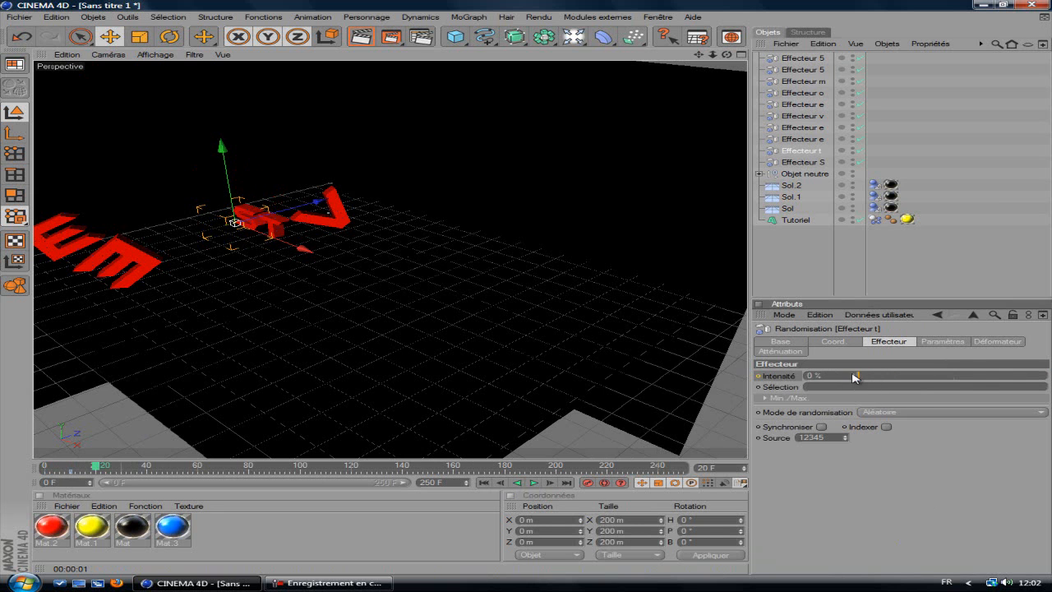
{"action": "right_click", "coordinate": [794, 379]}
{"action": "mouse_move", "coordinate": [814, 370]}
{"action": "left_click", "coordinate": [743, 378]}
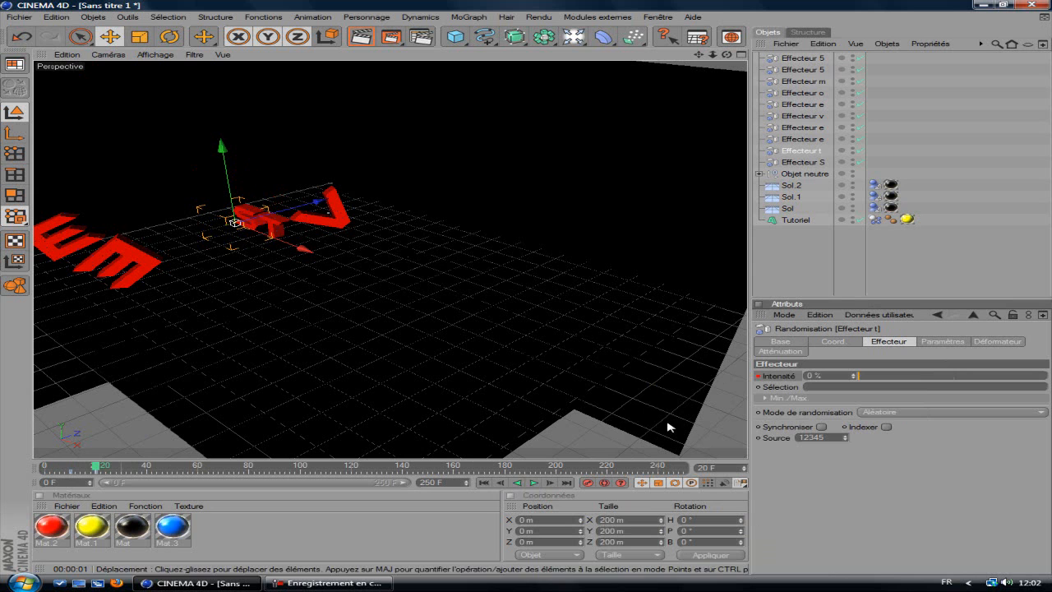
Play the animation from frame 0 to check how the red letters assemble one after another
{"action": "left_click", "coordinate": [486, 483]}
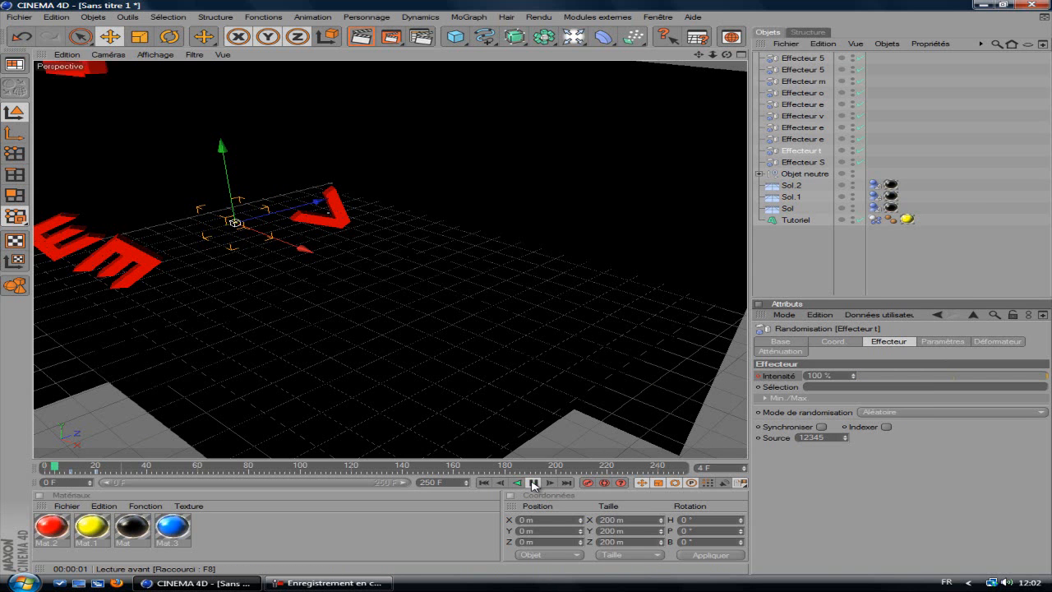
{"action": "left_click", "coordinate": [533, 484]}
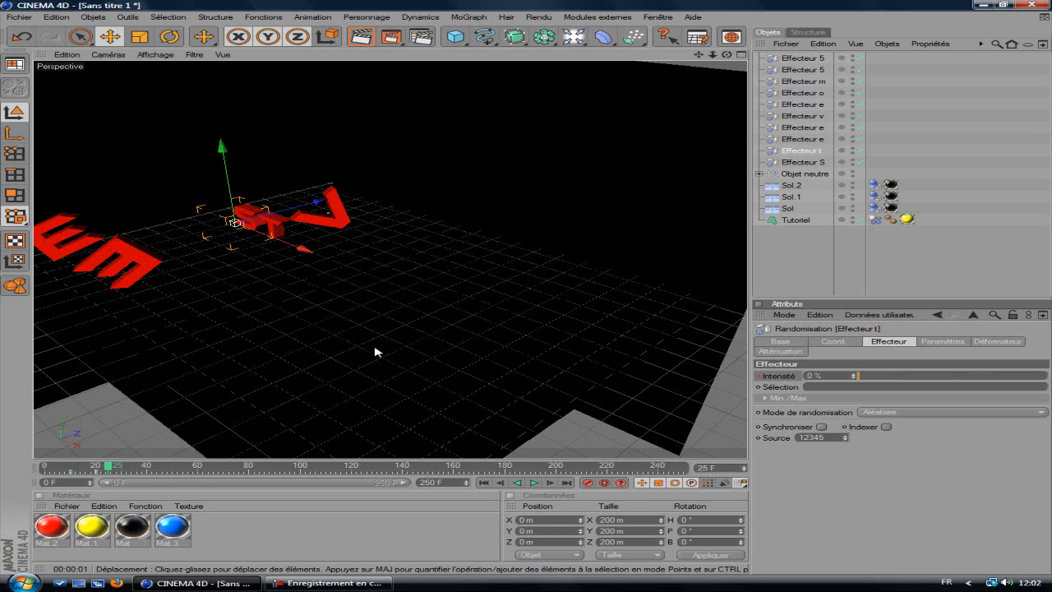
{"action": "left_click_drag", "start_coordinate": [727, 55], "coordinate": [535, 294]}
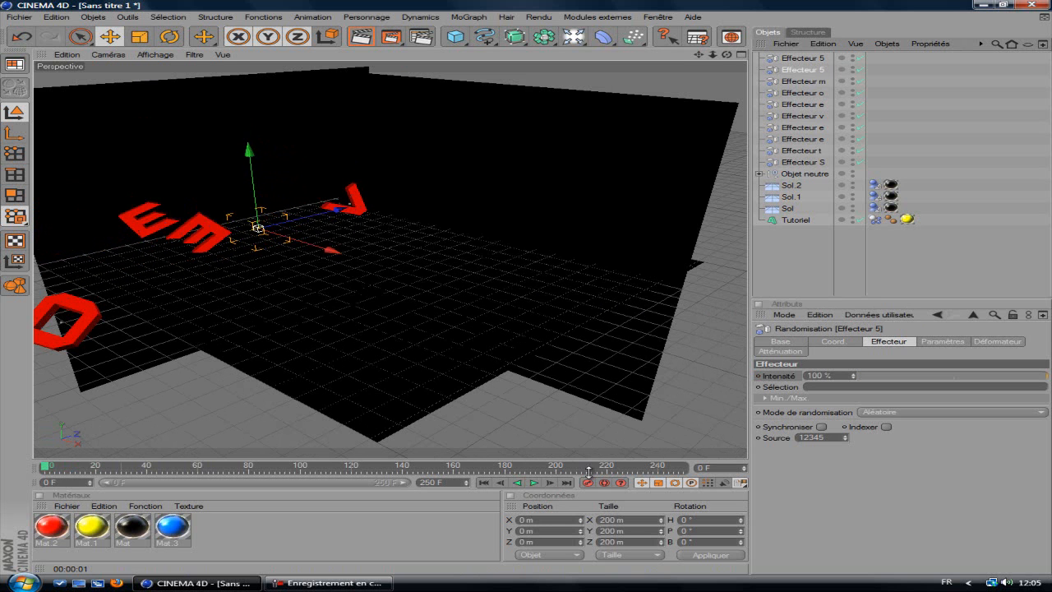
{"action": "left_click", "coordinate": [533, 483]}
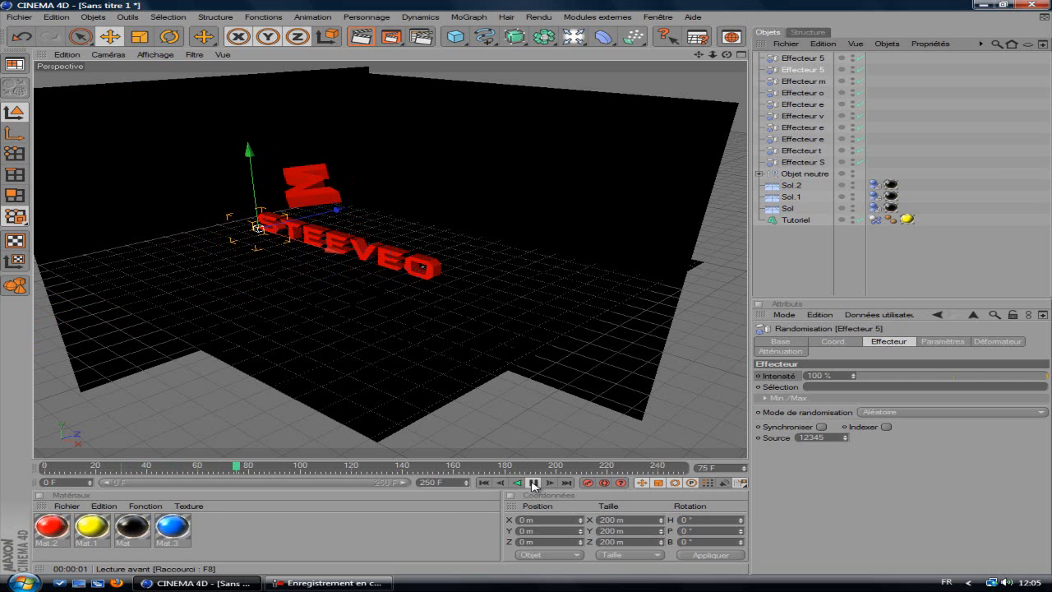
{"action": "left_click", "coordinate": [534, 483]}
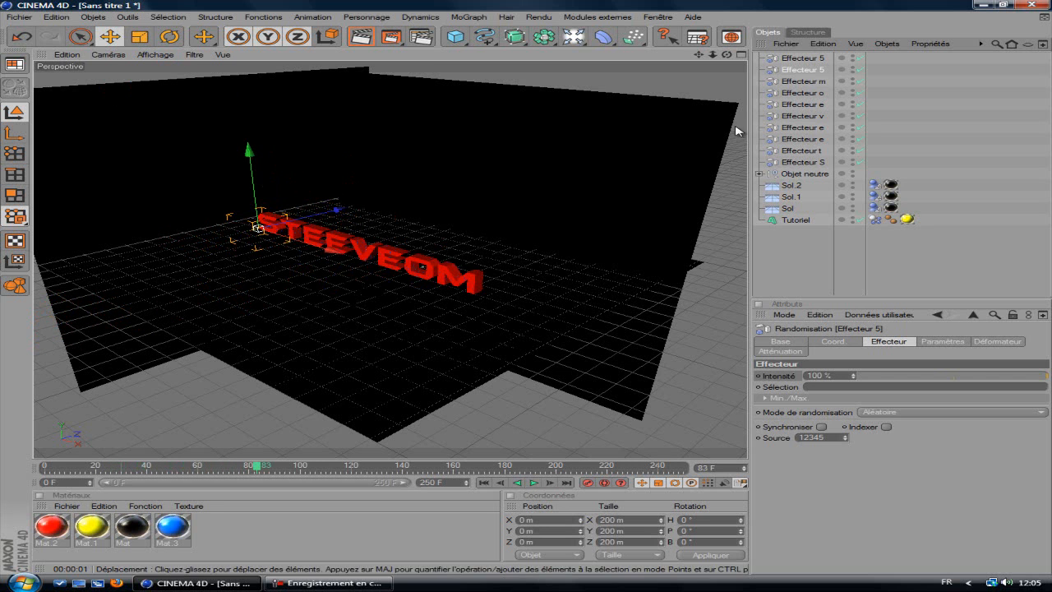
Add a keyframe at frame 80, Effecteur m's end frame, for the 100% intensity of both Effecteur 5 objects together
{"action": "left_click", "coordinate": [809, 81]}
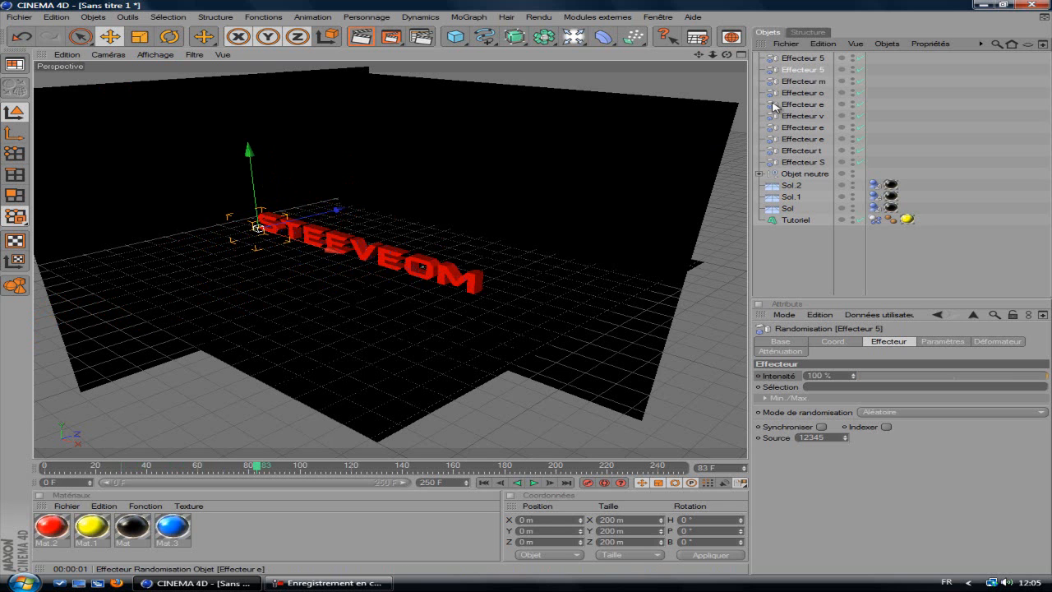
{"action": "left_click_drag", "start_coordinate": [265, 469], "coordinate": [257, 469]}
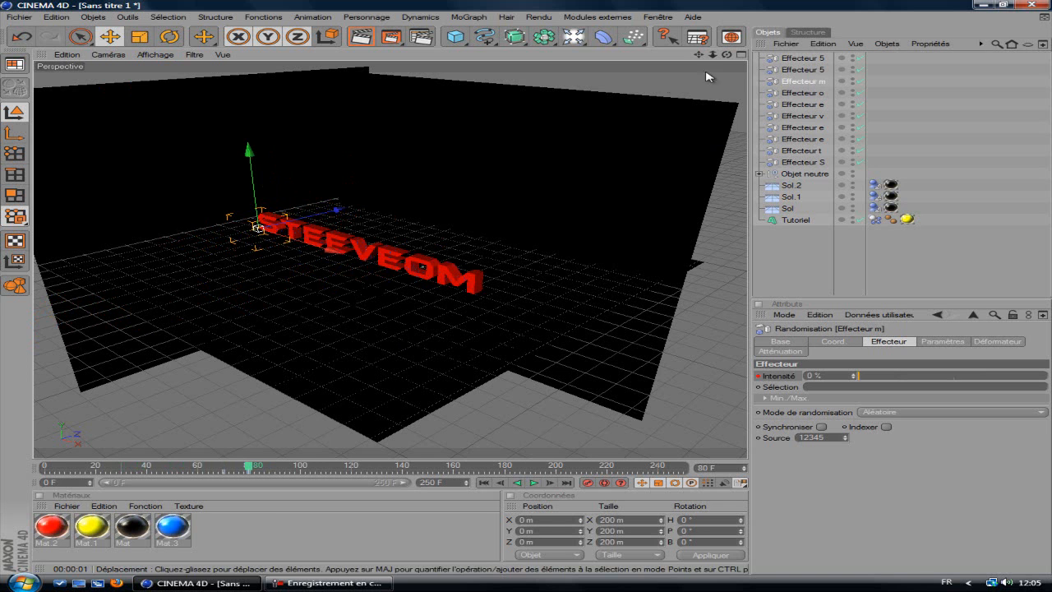
{"action": "left_click", "coordinate": [796, 71]}
{"action": "left_click", "coordinate": [803, 59], "text": "ctrl"}
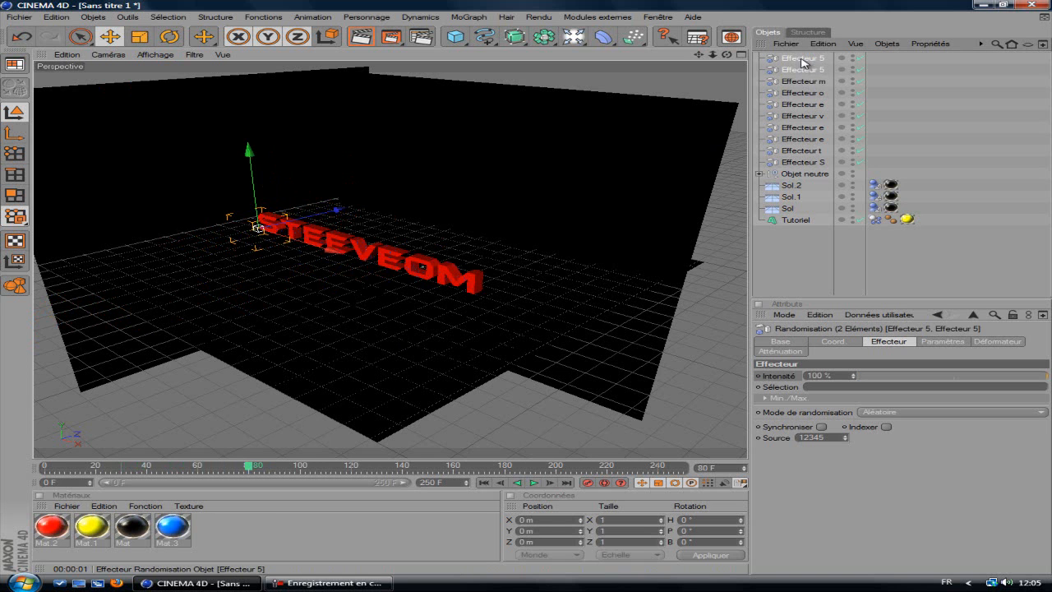
{"action": "right_click", "coordinate": [784, 377]}
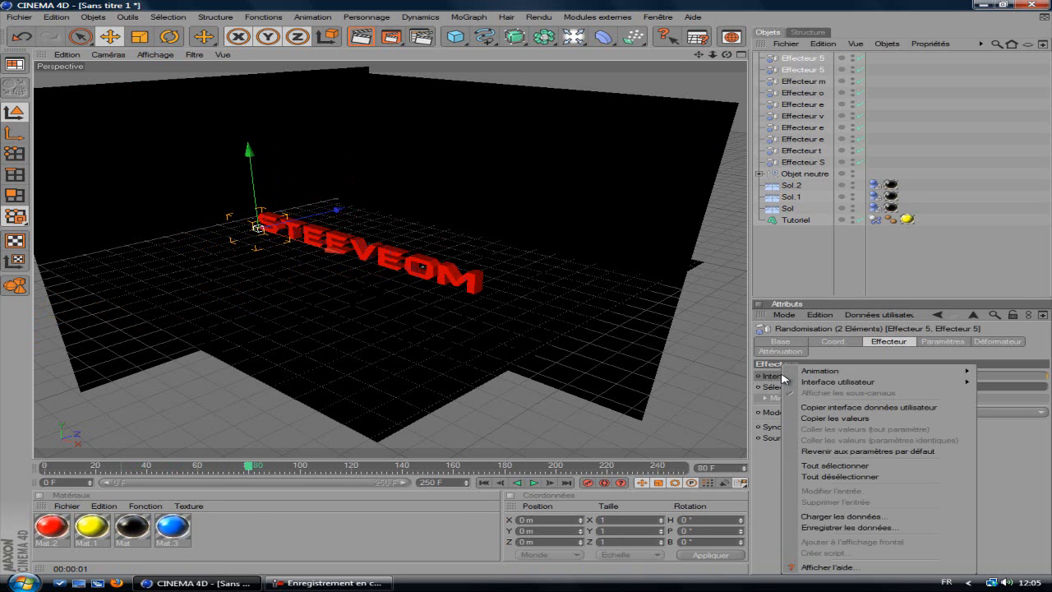
{"action": "left_click", "coordinate": [773, 377]}
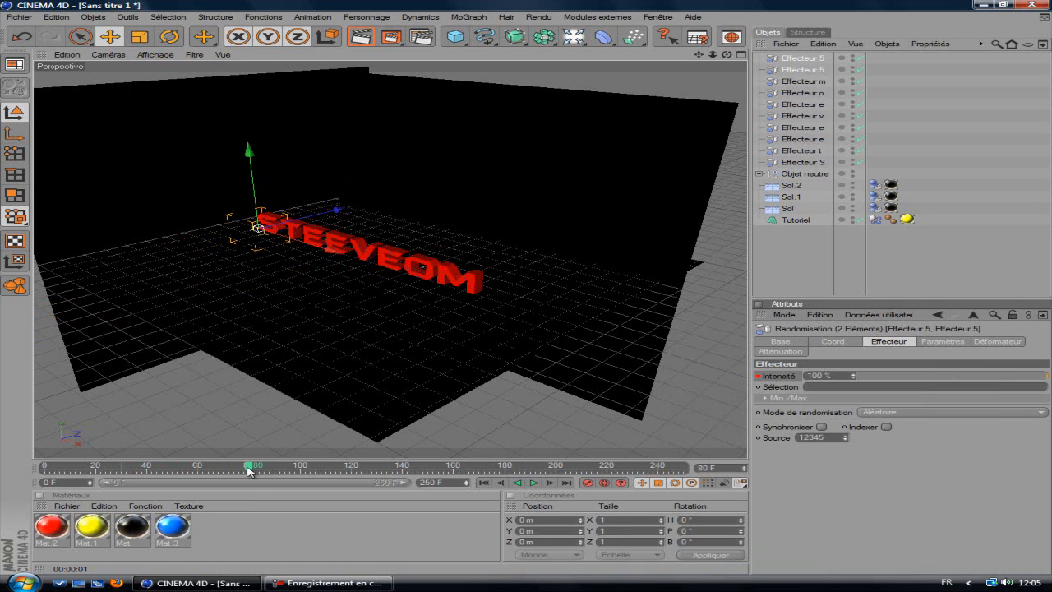
Set the intensity of both Effecteur 5 objects to 0% at frame 100 and add a keyframe for it
{"action": "left_click_drag", "start_coordinate": [251, 469], "coordinate": [274, 475]}
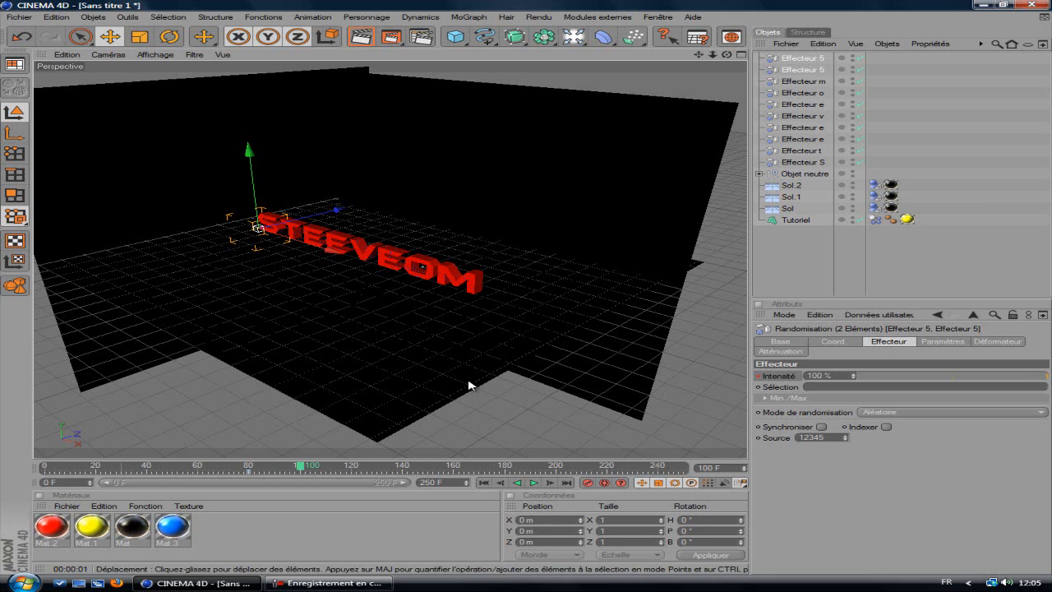
{"action": "left_click_drag", "start_coordinate": [877, 380], "coordinate": [845, 376]}
{"action": "right_click", "coordinate": [786, 379]}
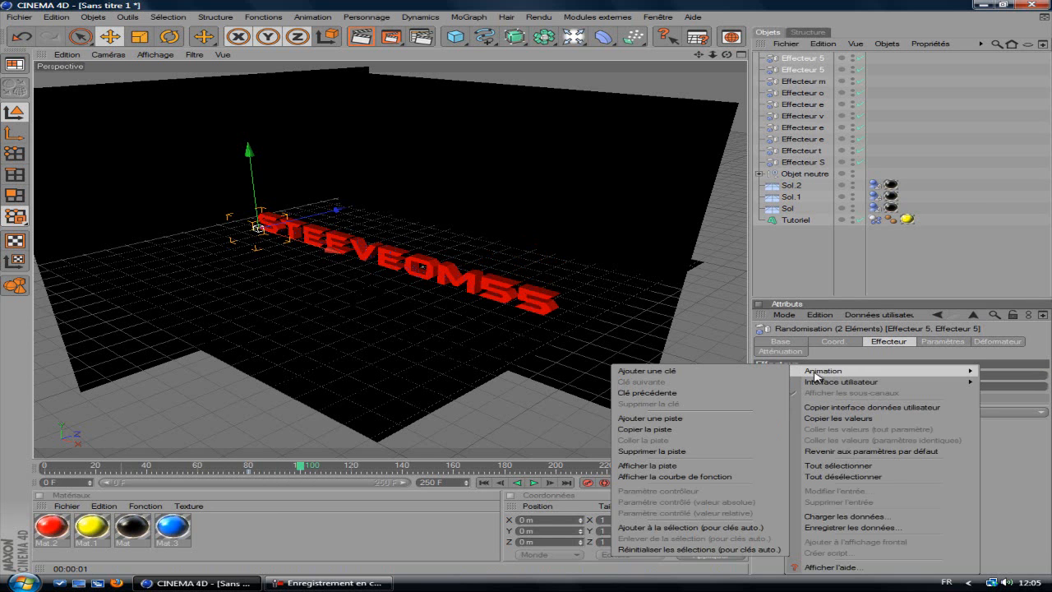
{"action": "left_click", "coordinate": [773, 376]}
Examine the whole scene from a distance at frame 0 and play the complete letter assembly animation
{"action": "left_click", "coordinate": [484, 483]}
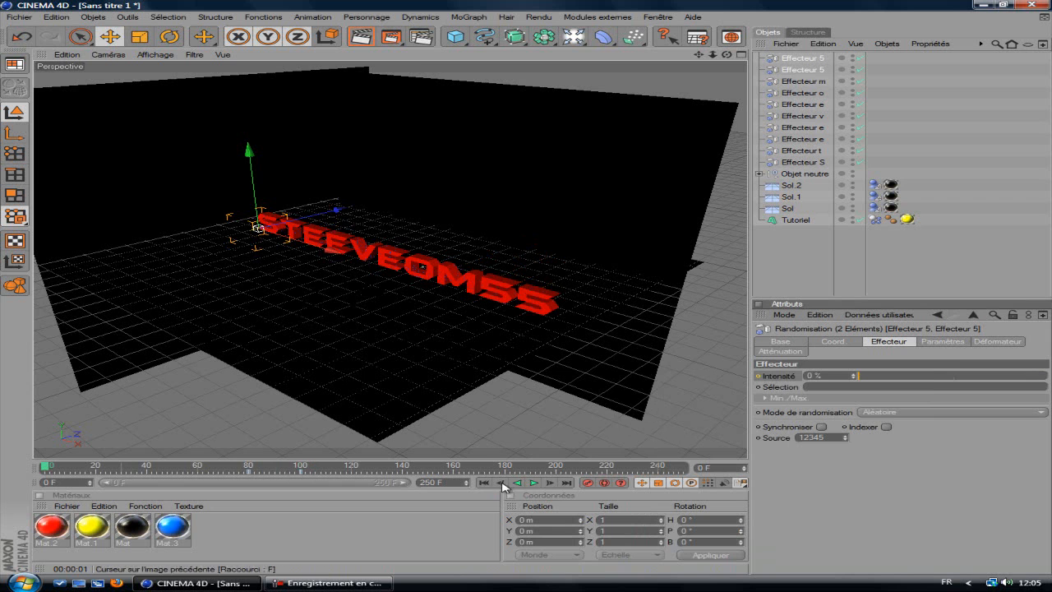
{"action": "scroll", "coordinate": [521, 266], "scroll_direction": "down", "scroll_amount": 10}
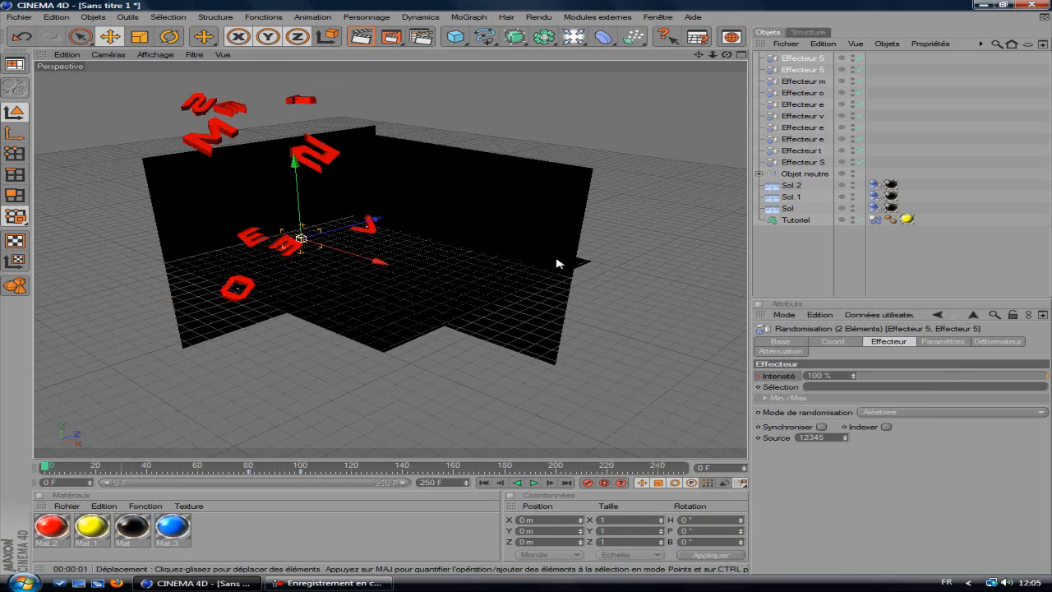
{"action": "scroll", "coordinate": [442, 170], "scroll_direction": "down", "scroll_amount": 10}
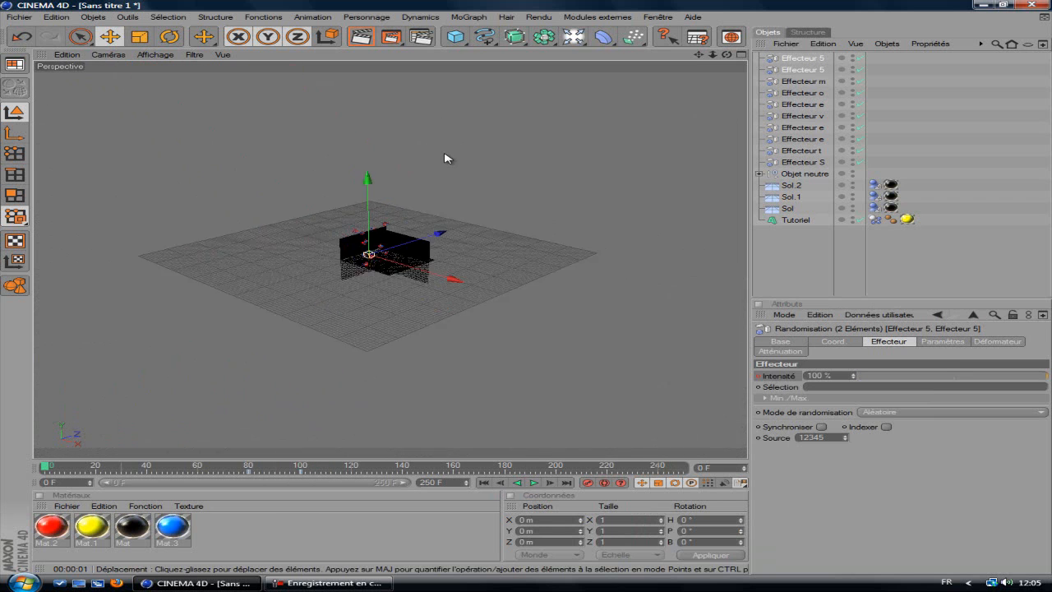
{"action": "scroll", "coordinate": [444, 154], "scroll_direction": "down", "scroll_amount": 2}
{"action": "scroll", "coordinate": [445, 154], "scroll_direction": "up", "scroll_amount": 3}
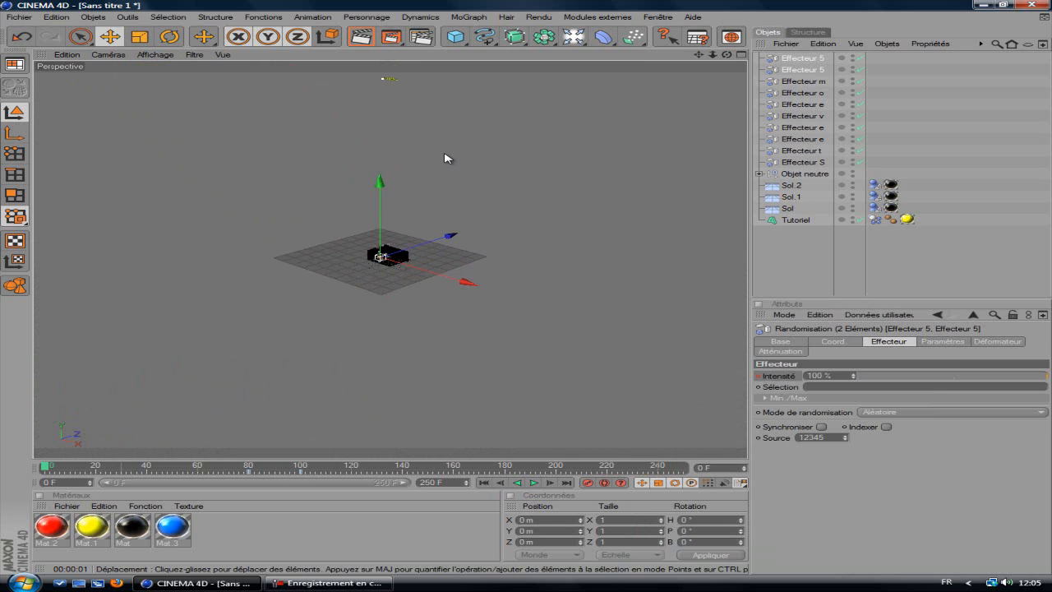
{"action": "left_click_drag", "start_coordinate": [698, 57], "coordinate": [488, 112]}
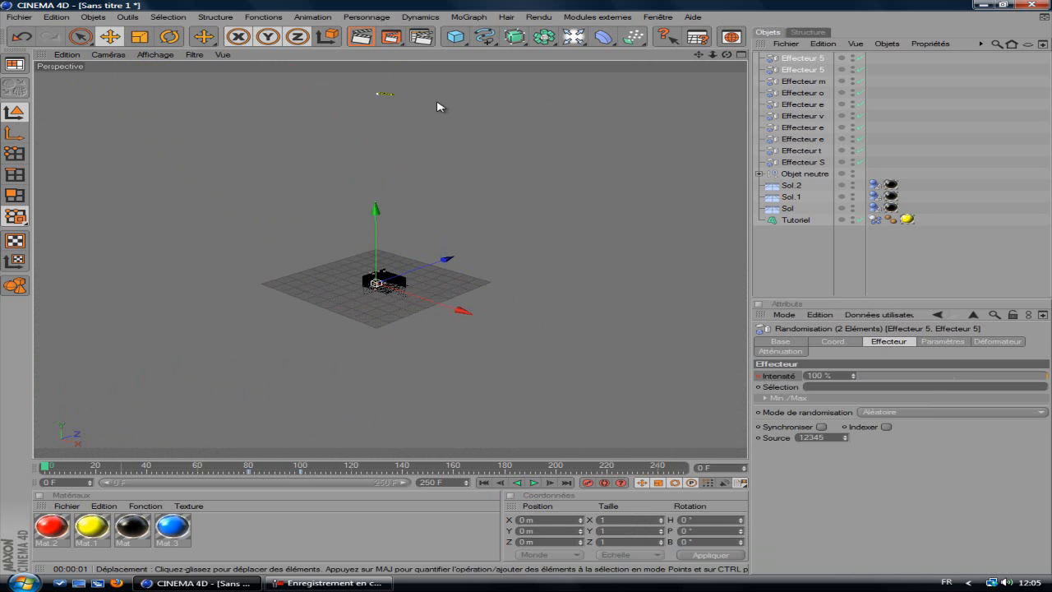
{"action": "scroll", "coordinate": [458, 282], "scroll_direction": "up", "scroll_amount": 8}
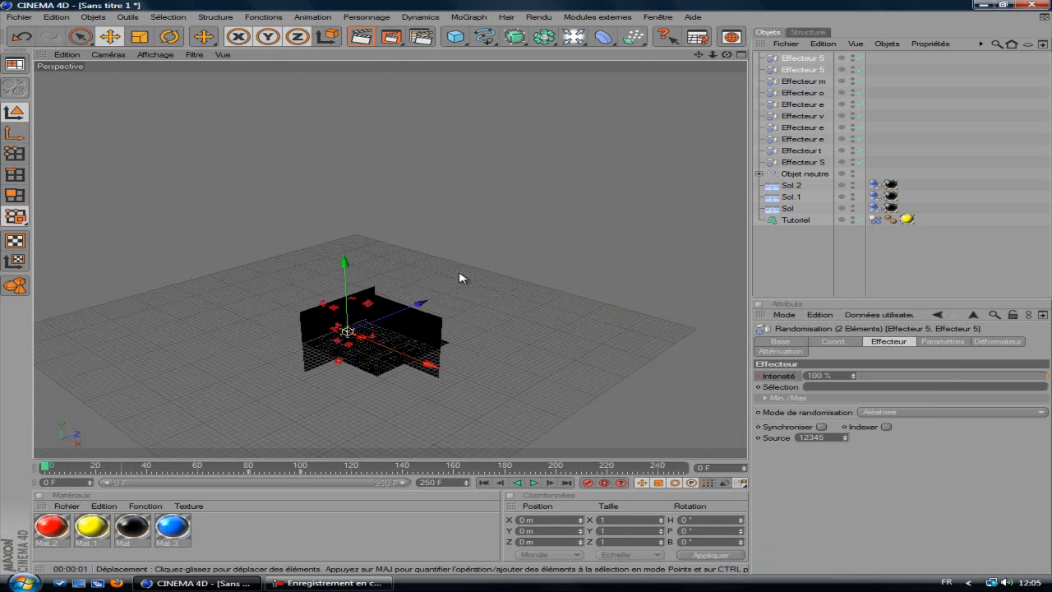
{"action": "scroll", "coordinate": [529, 284], "scroll_direction": "up", "scroll_amount": 10}
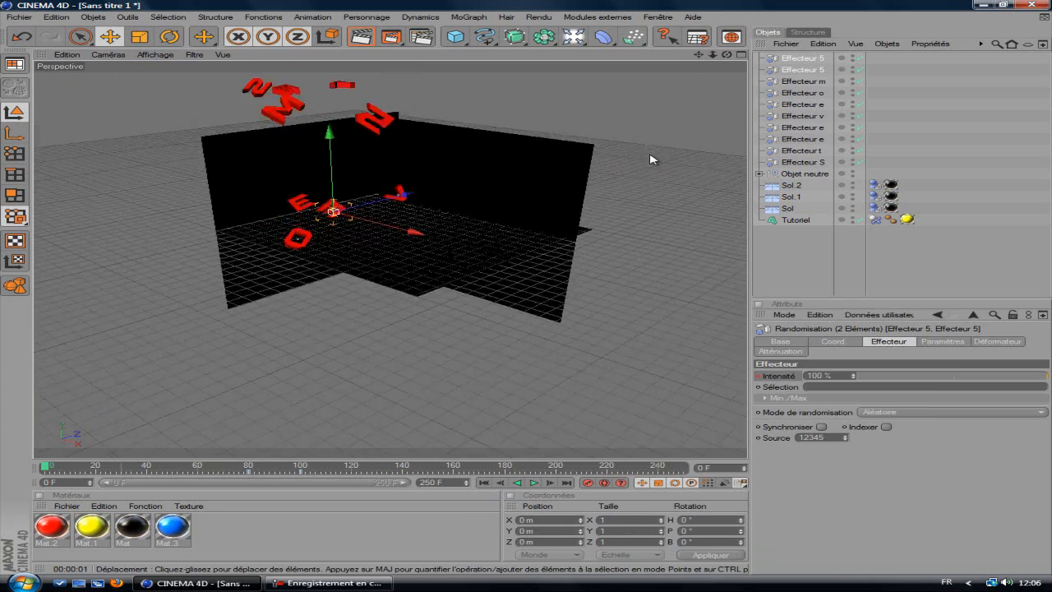
{"action": "left_click_drag", "start_coordinate": [527, 296], "coordinate": [485, 386]}
{"action": "scroll", "coordinate": [601, 169], "scroll_direction": "up", "scroll_amount": 4}
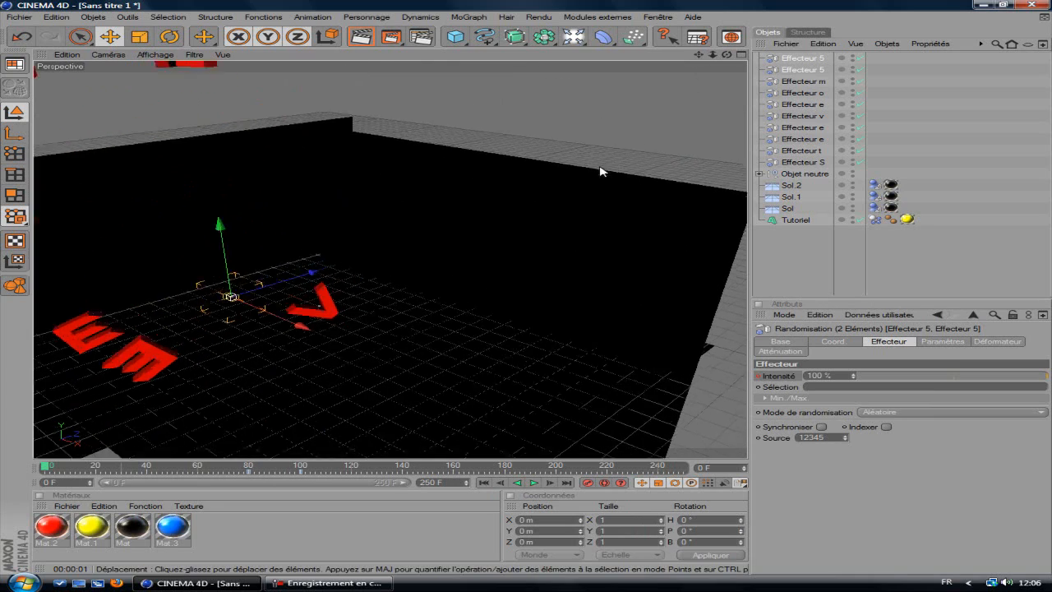
{"action": "left_click_drag", "start_coordinate": [700, 61], "coordinate": [530, 288]}
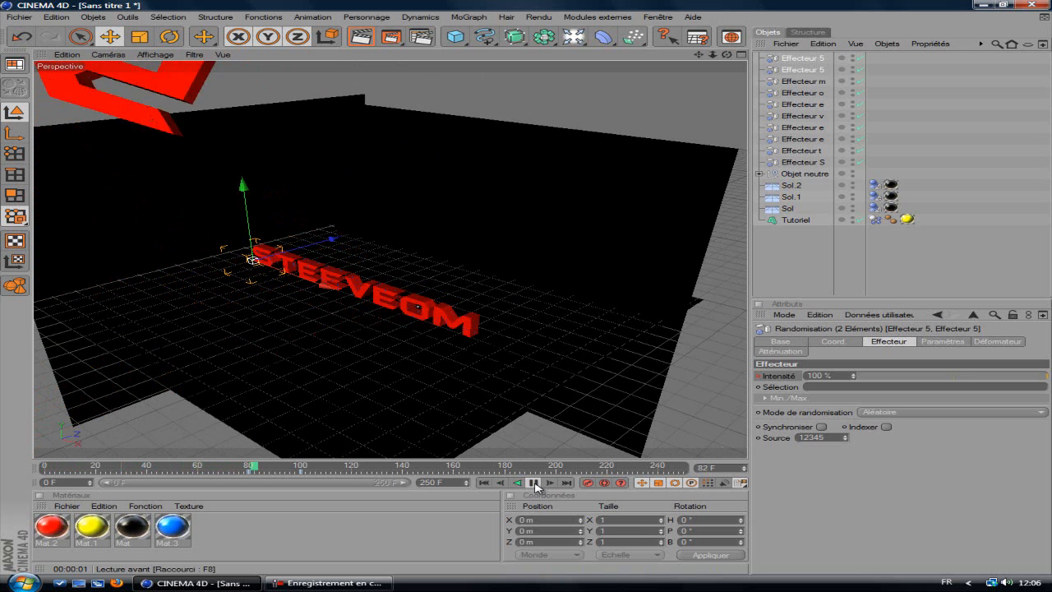
{"action": "left_click", "coordinate": [534, 482]}
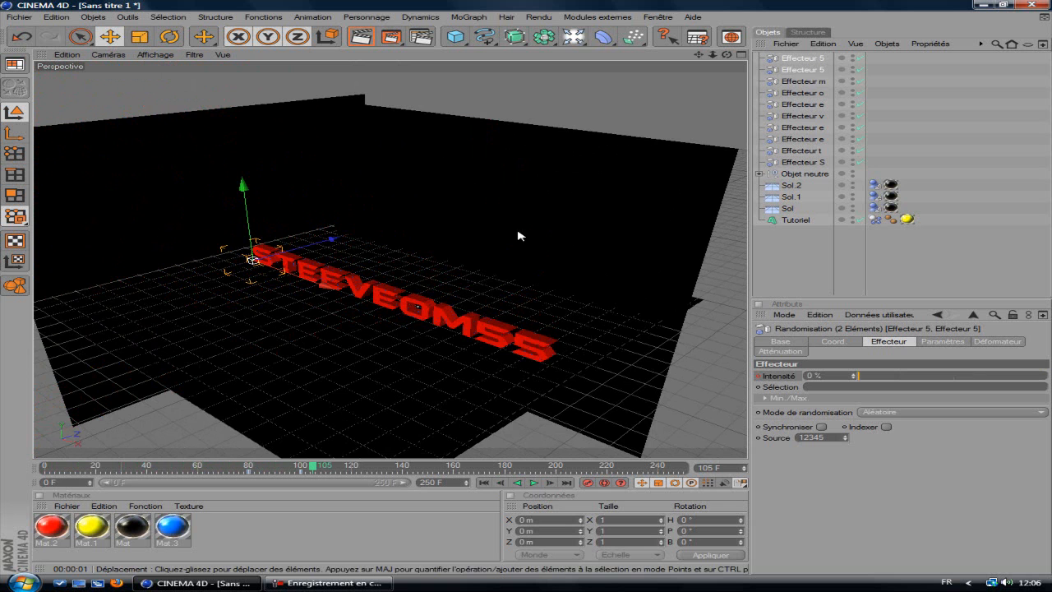
Examine how far above the floor the Tutoriel text starts and play the animation to check when it shatters the red letters
{"action": "scroll", "coordinate": [648, 160], "scroll_direction": "down", "scroll_amount": 8}
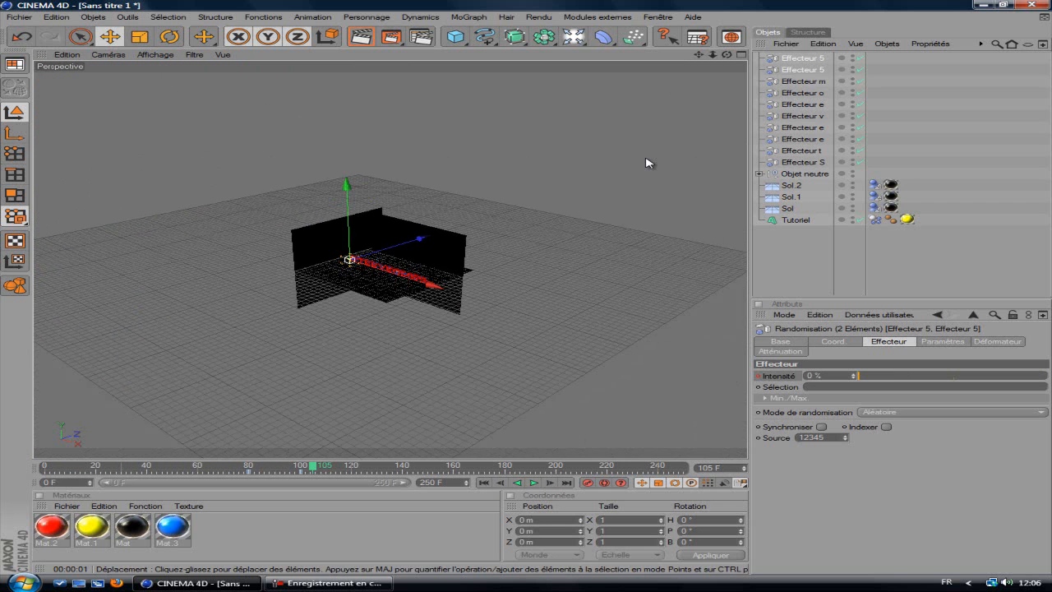
{"action": "scroll", "coordinate": [646, 161], "scroll_direction": "down", "scroll_amount": 4}
{"action": "left_click", "coordinate": [795, 221]}
{"action": "scroll", "coordinate": [521, 122], "scroll_direction": "down", "scroll_amount": 3}
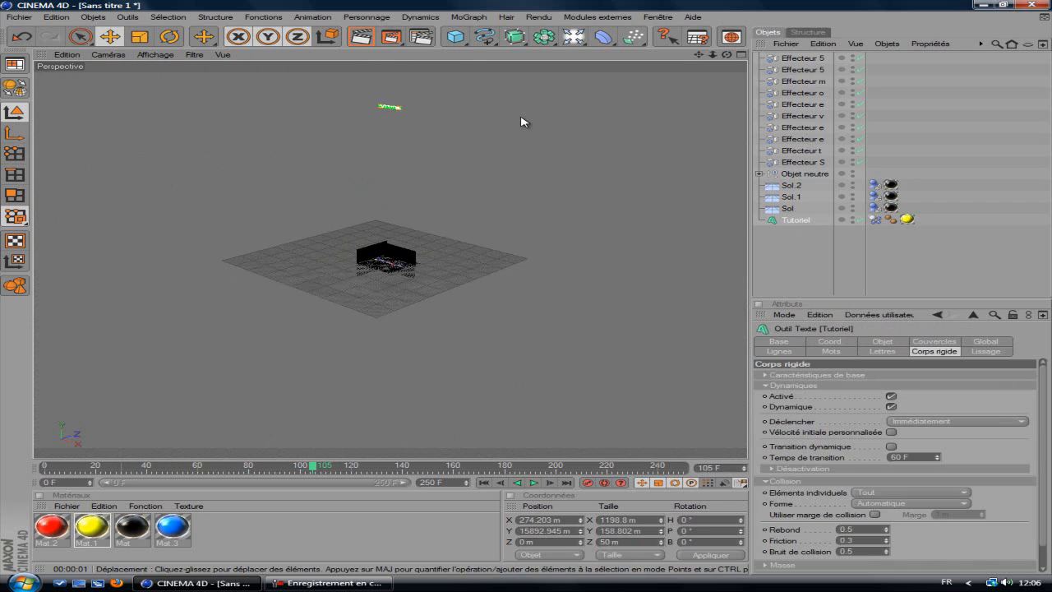
{"action": "scroll", "coordinate": [521, 122], "scroll_direction": "down", "scroll_amount": 2}
{"action": "scroll", "coordinate": [448, 152], "scroll_direction": "down", "scroll_amount": 2}
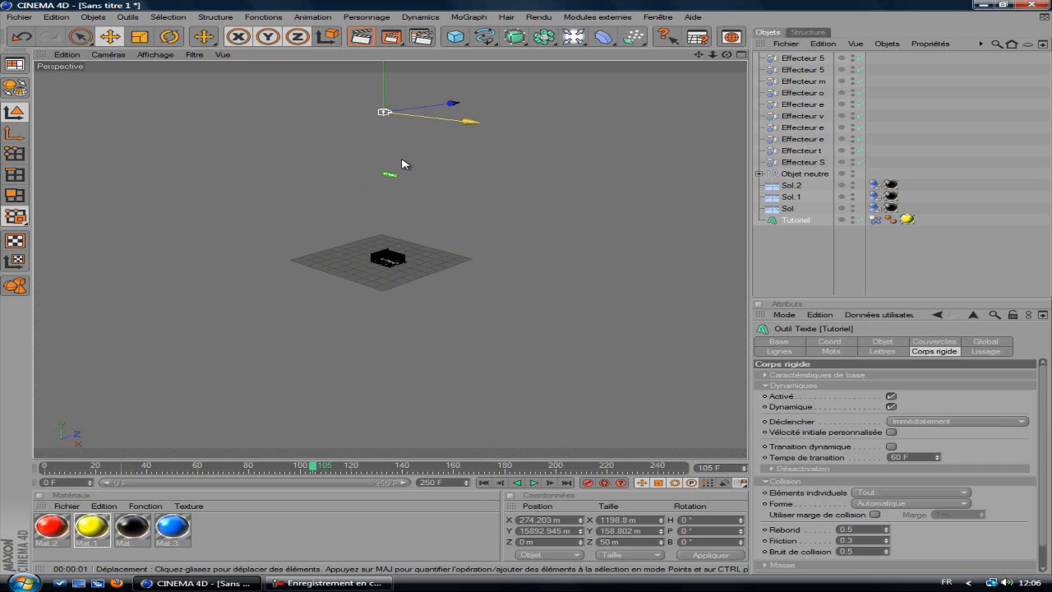
{"action": "scroll", "coordinate": [400, 271], "scroll_direction": "up", "scroll_amount": 5}
{"action": "scroll", "coordinate": [424, 222], "scroll_direction": "up", "scroll_amount": 8}
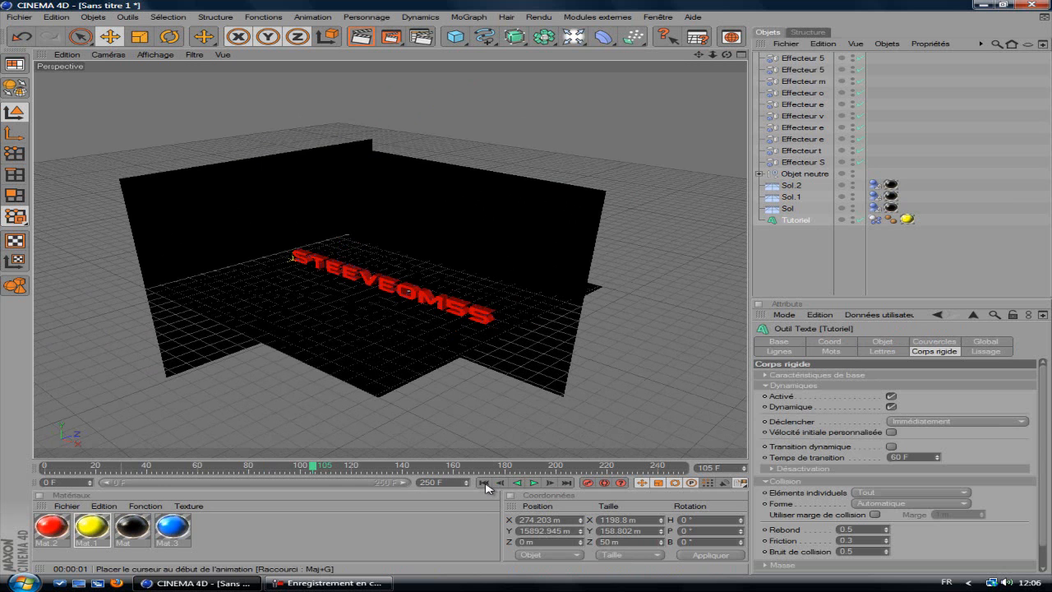
{"action": "left_click", "coordinate": [536, 483]}
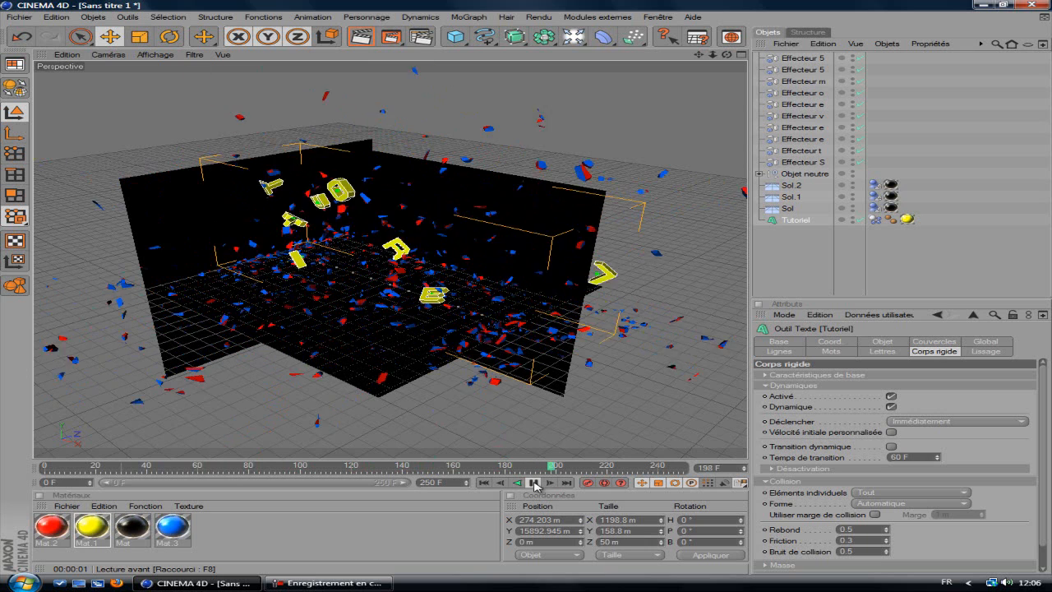
{"action": "left_click", "coordinate": [534, 483]}
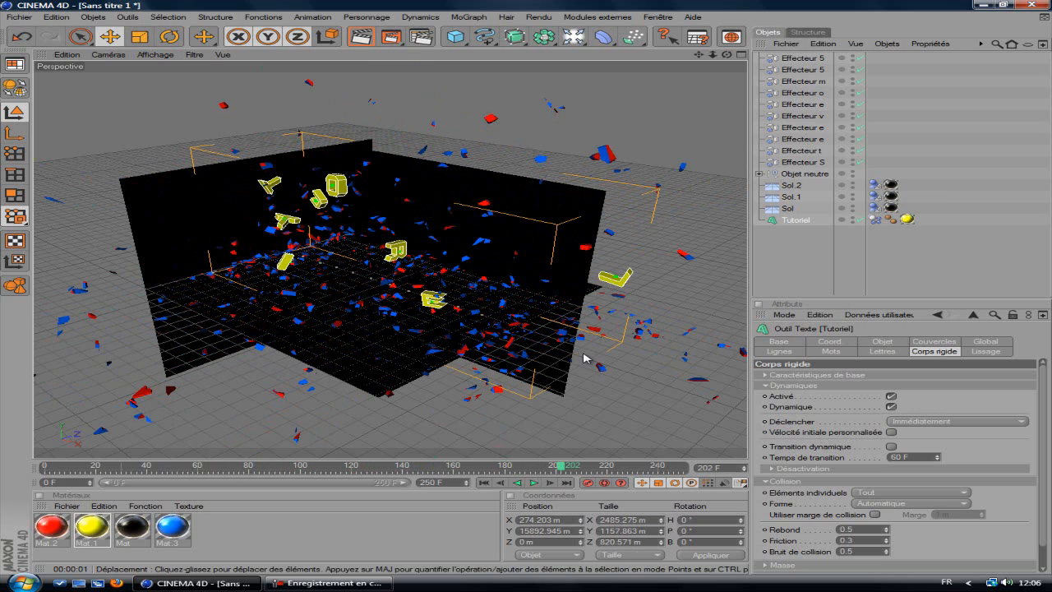
At frame 0, lower the Tutoriel text along the Y axis to a height of about 12309 m
{"action": "left_click", "coordinate": [487, 483]}
{"action": "scroll", "coordinate": [548, 219], "scroll_direction": "down", "scroll_amount": 6}
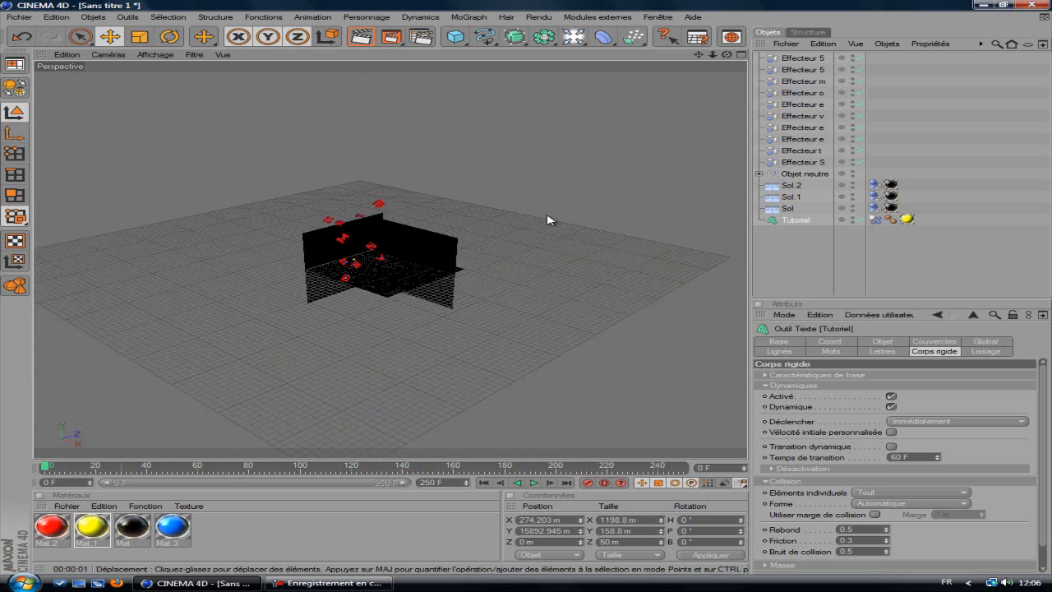
{"action": "scroll", "coordinate": [549, 220], "scroll_direction": "down", "scroll_amount": 8}
{"action": "left_click_drag", "start_coordinate": [385, 107], "coordinate": [531, 291]}
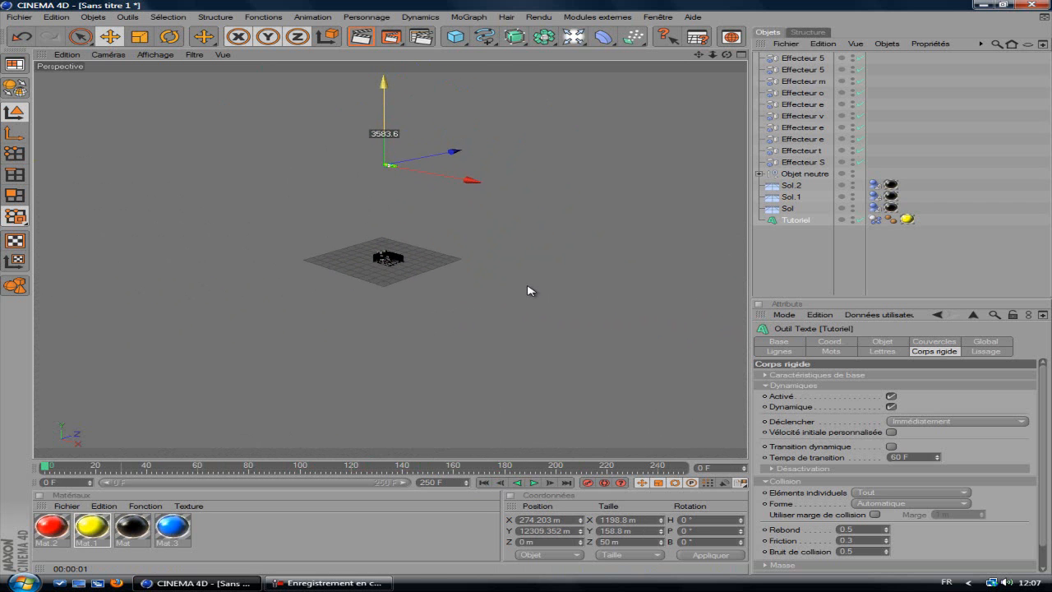
{"action": "scroll", "coordinate": [545, 313], "scroll_direction": "up", "scroll_amount": 5}
{"action": "scroll", "coordinate": [543, 314], "scroll_direction": "up", "scroll_amount": 5}
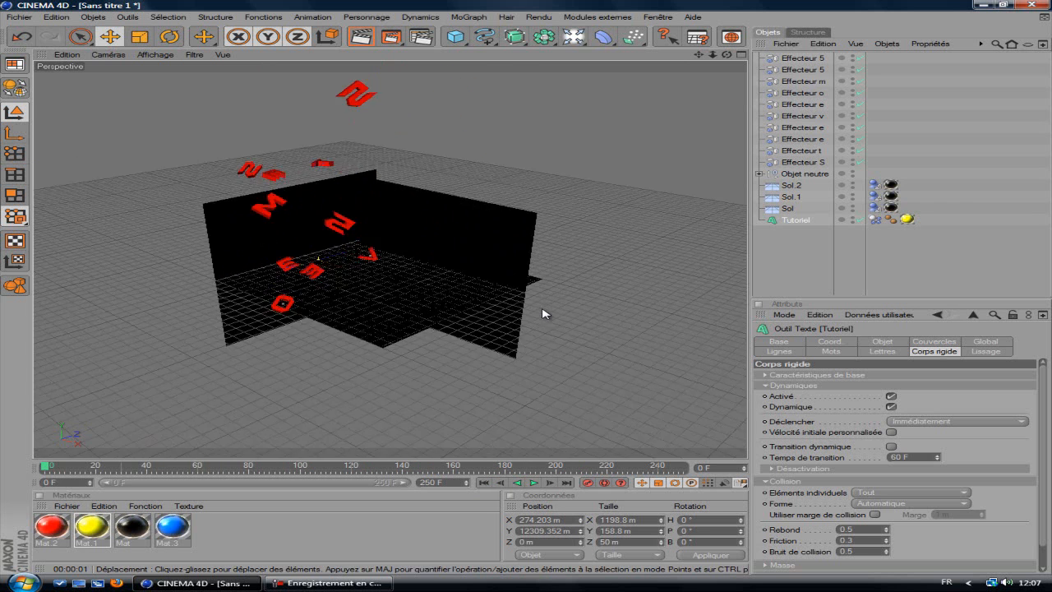
Play the animation to check the earlier impact of the Tutoriel text and preview the shattered letters around frame 210
{"action": "left_click", "coordinate": [534, 483]}
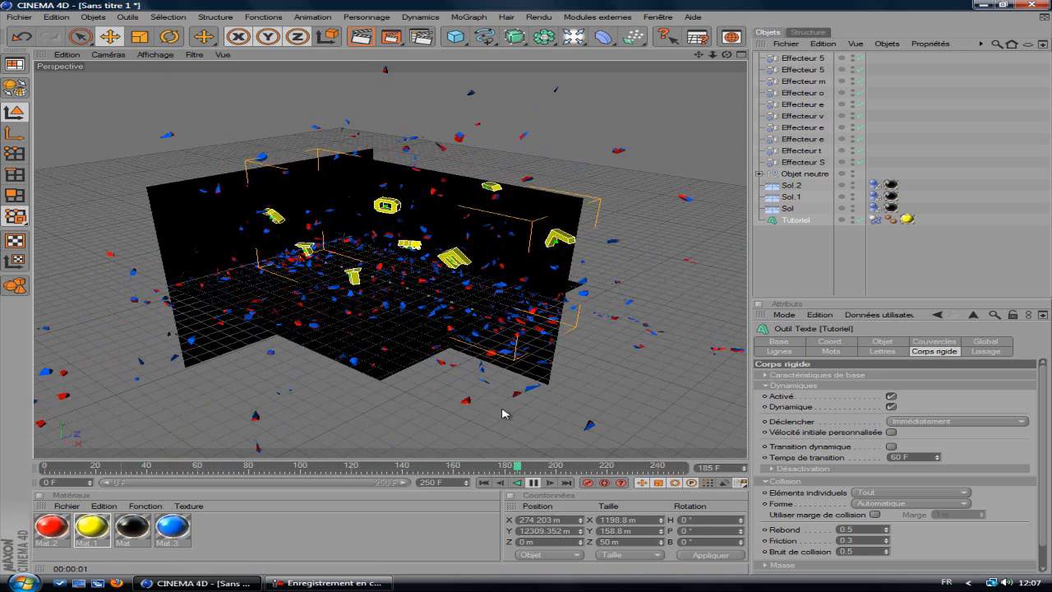
{"action": "left_click", "coordinate": [536, 483]}
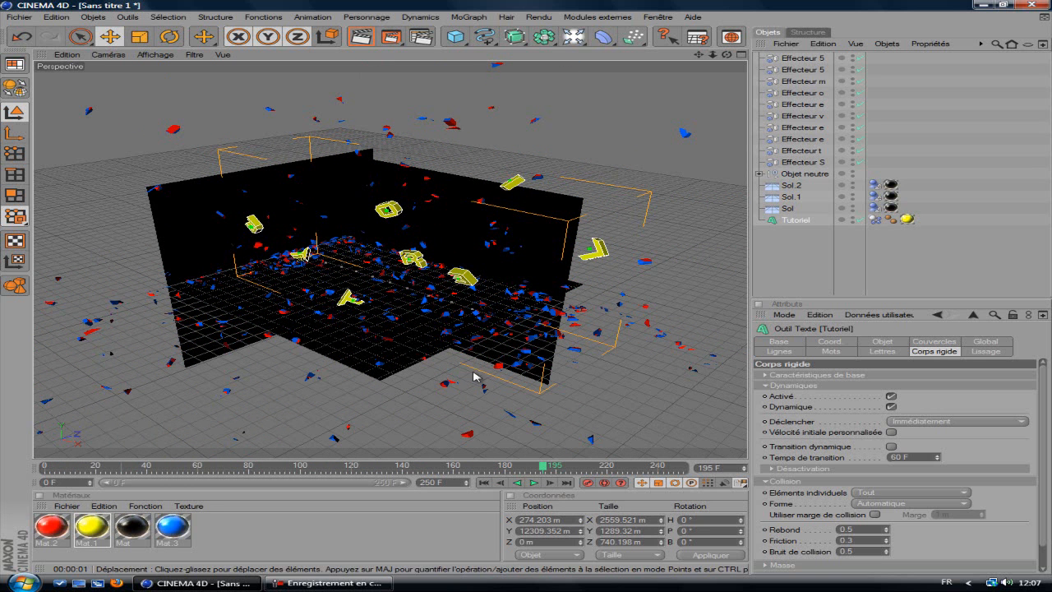
{"action": "left_click", "coordinate": [535, 483]}
{"action": "left_click", "coordinate": [535, 484]}
{"action": "scroll", "coordinate": [408, 219], "scroll_direction": "up", "scroll_amount": 4}
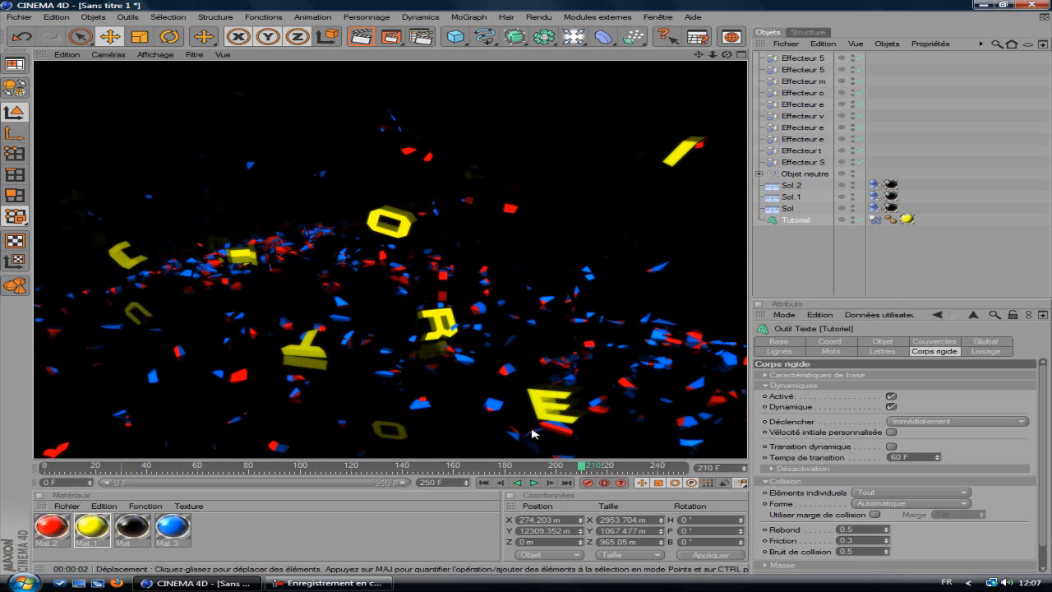
Add a camera at frame 0, look through it, pull it back to about X 4294, Y 2677, Z -3500 m and keyframe it
{"action": "left_click", "coordinate": [484, 484]}
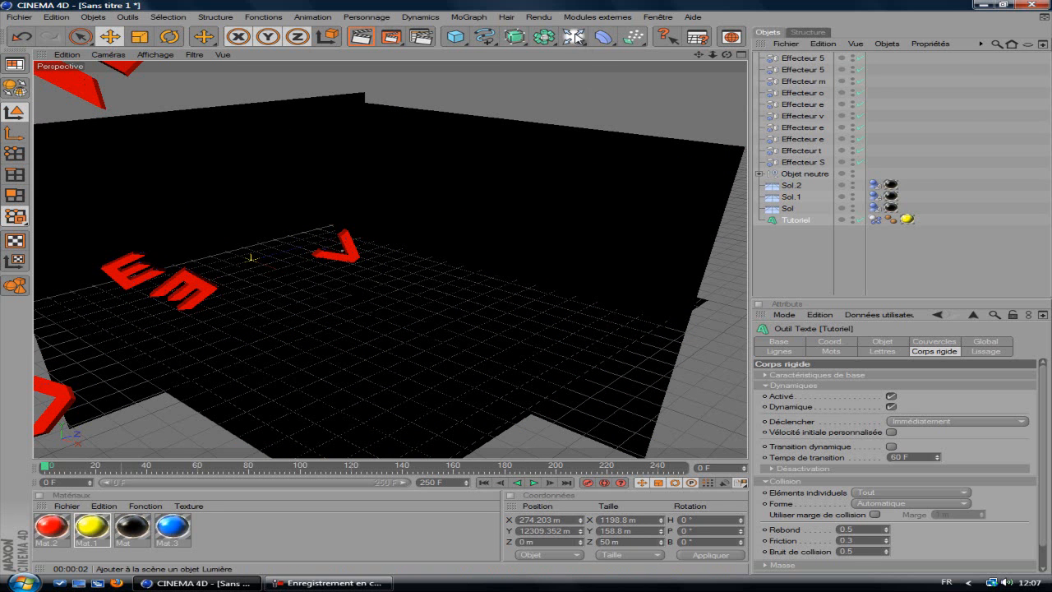
{"action": "left_click", "coordinate": [574, 36]}
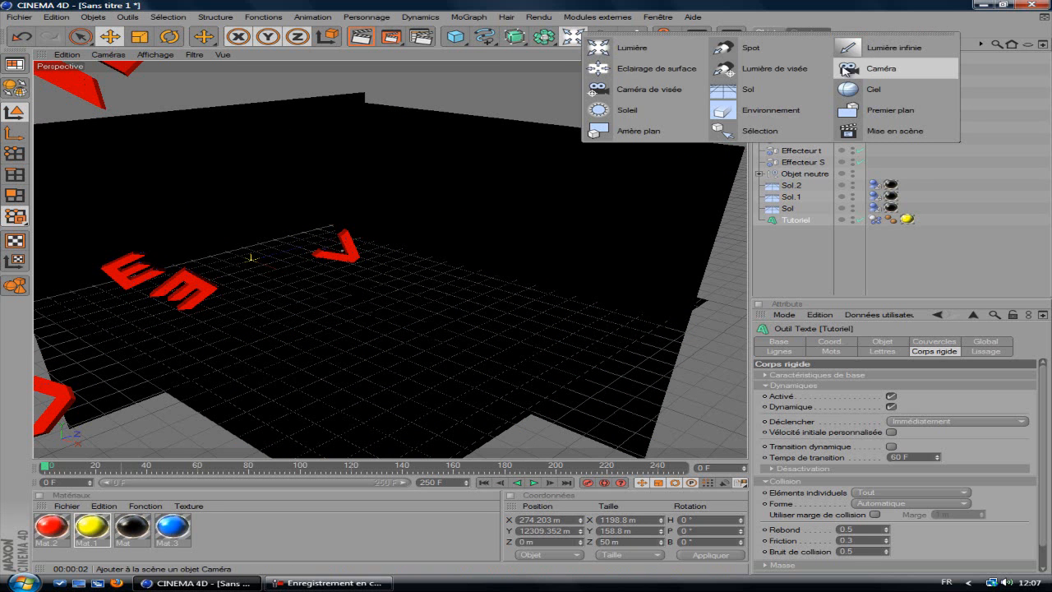
{"action": "left_click", "coordinate": [861, 71]}
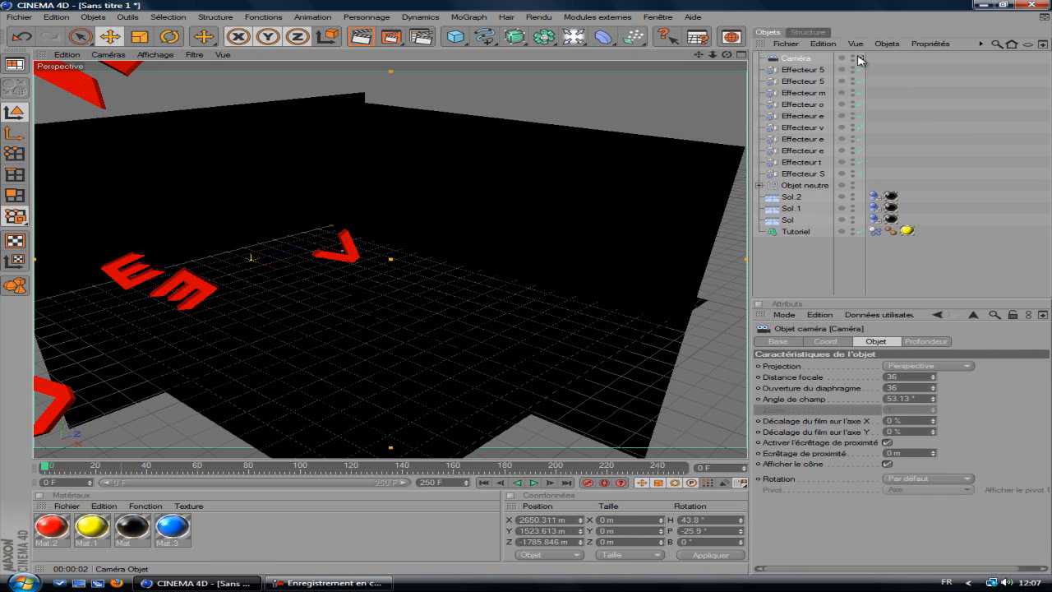
{"action": "scroll", "coordinate": [460, 243], "scroll_direction": "down", "scroll_amount": 5}
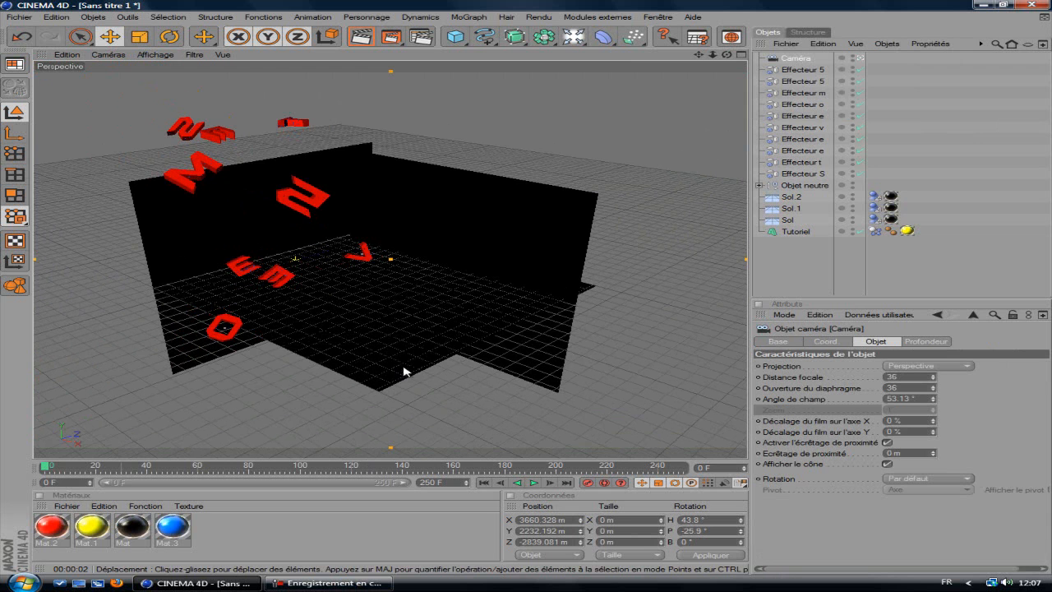
{"action": "scroll", "coordinate": [498, 351], "scroll_direction": "down", "scroll_amount": 2}
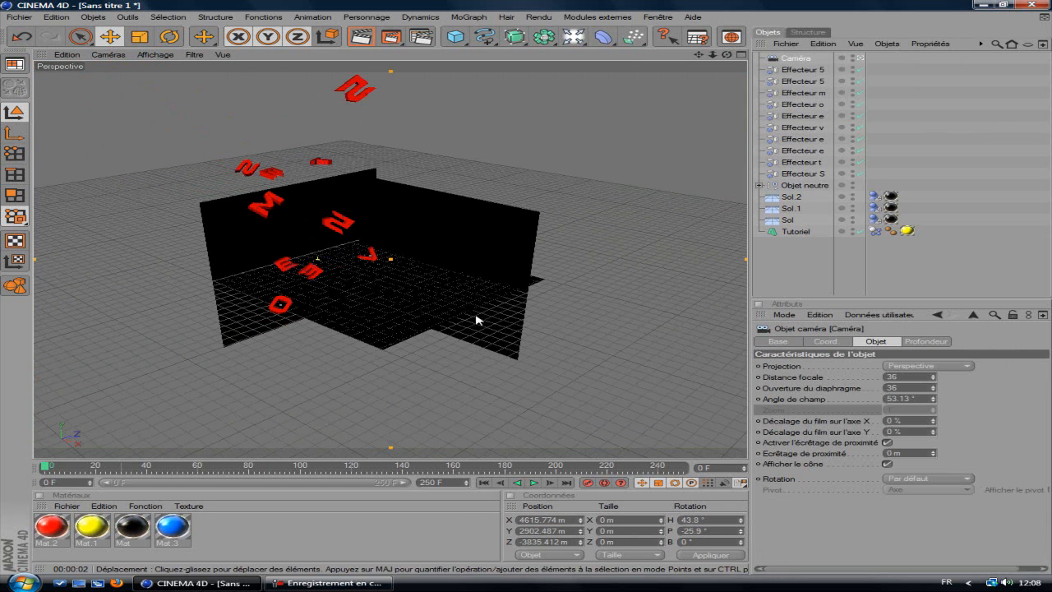
{"action": "scroll", "coordinate": [475, 321], "scroll_direction": "down", "scroll_amount": 2}
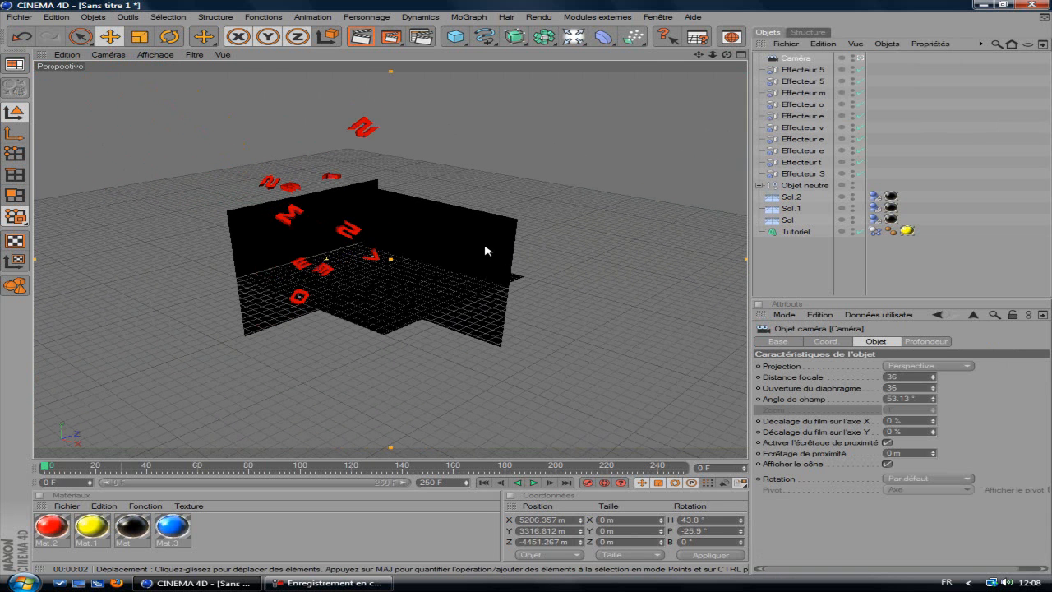
{"action": "scroll", "coordinate": [473, 291], "scroll_direction": "up", "scroll_amount": 2}
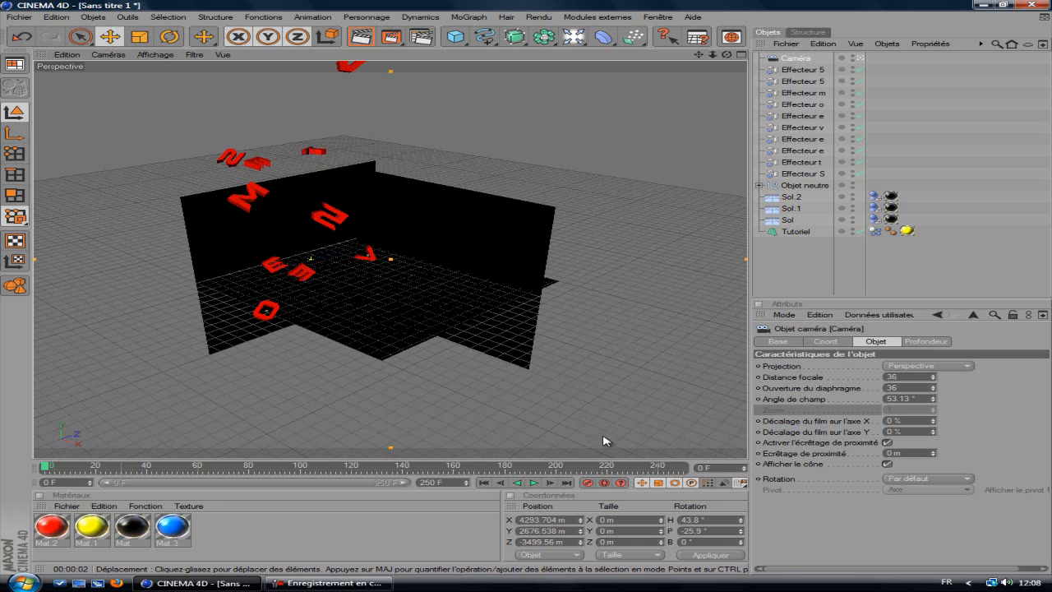
At frame 250, bring the camera closer to about X 2609, Y 1495, Z -1743 m, preview the render and keyframe its position
{"action": "left_click_drag", "start_coordinate": [45, 469], "coordinate": [675, 468]}
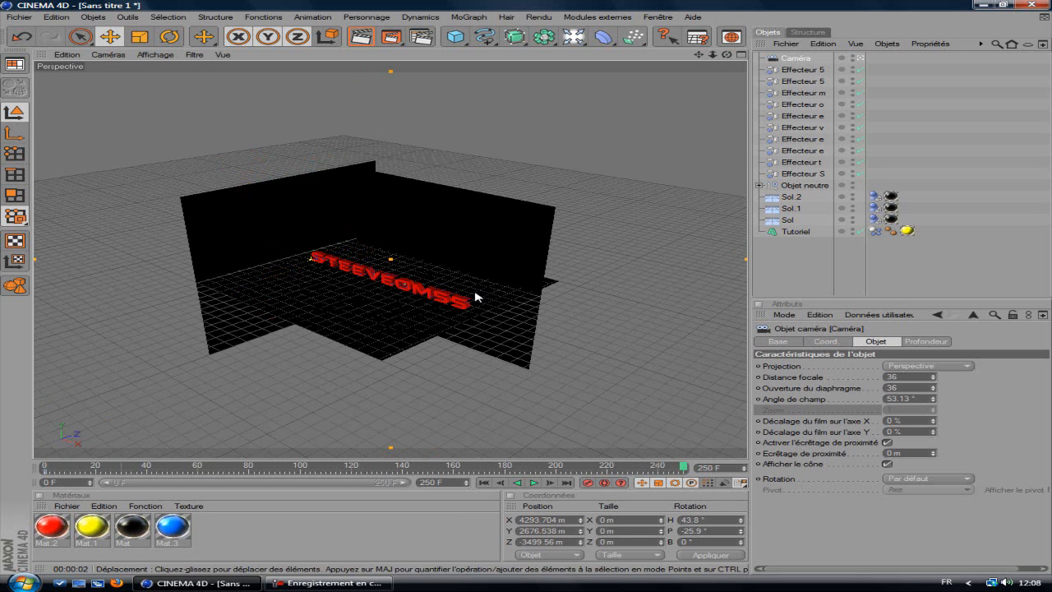
{"action": "scroll", "coordinate": [475, 294], "scroll_direction": "up", "scroll_amount": 6}
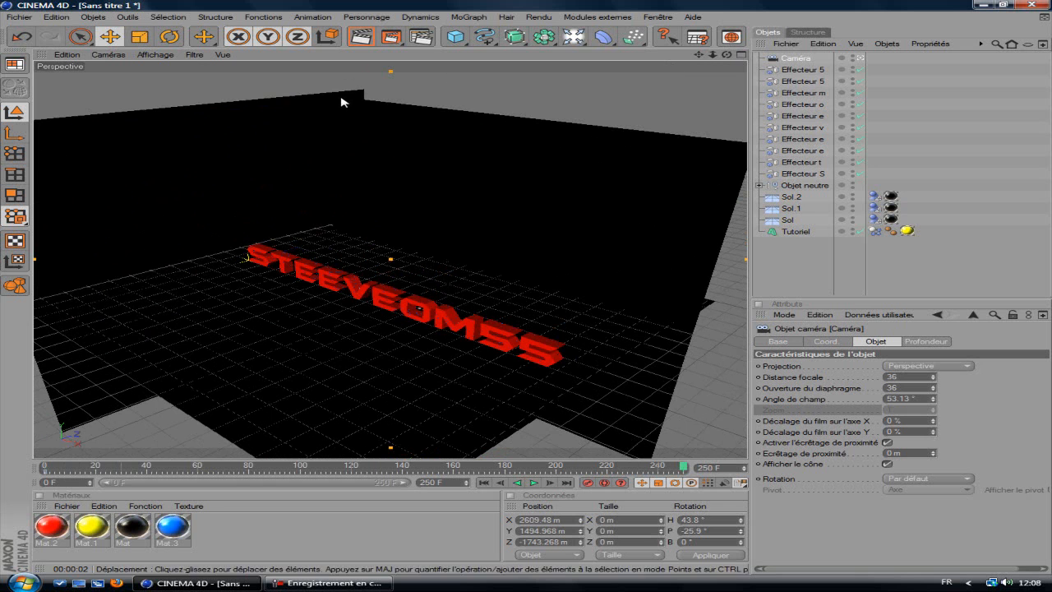
{"action": "key", "text": "ctrl+r"}
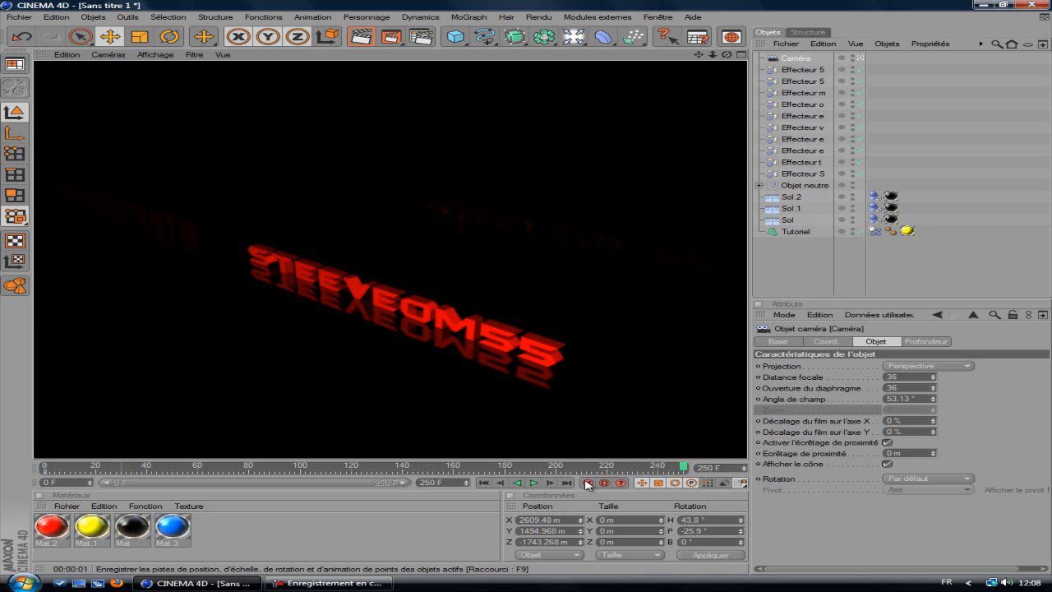
{"action": "left_click", "coordinate": [586, 482]}
Play the camera move from frame 0 to the end, with a preview render at frame 177, and return to frame 0
{"action": "left_click", "coordinate": [485, 484]}
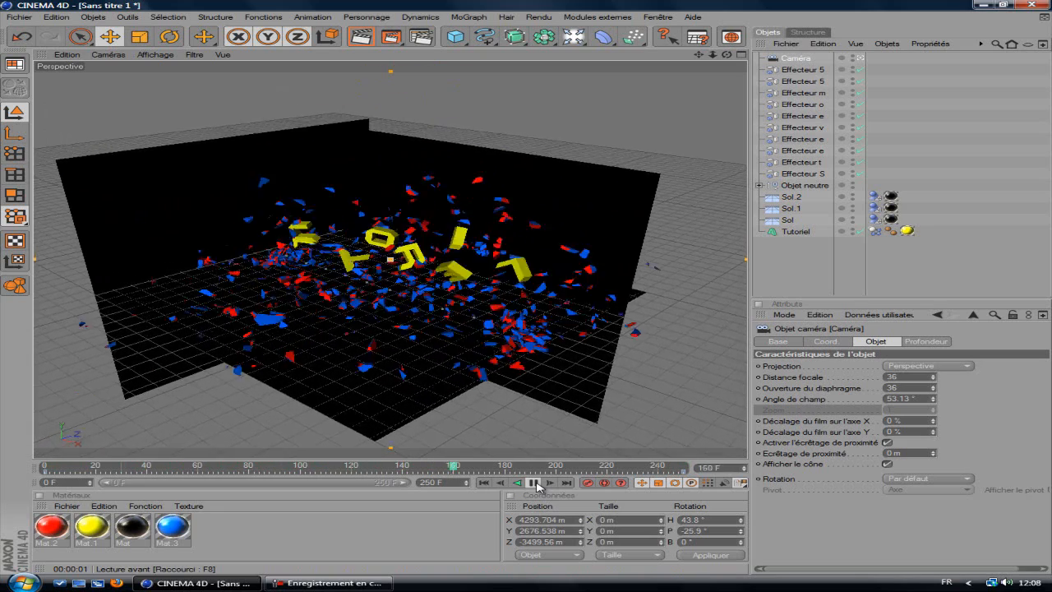
{"action": "left_click", "coordinate": [534, 484]}
{"action": "key", "text": "ctrl+r"}
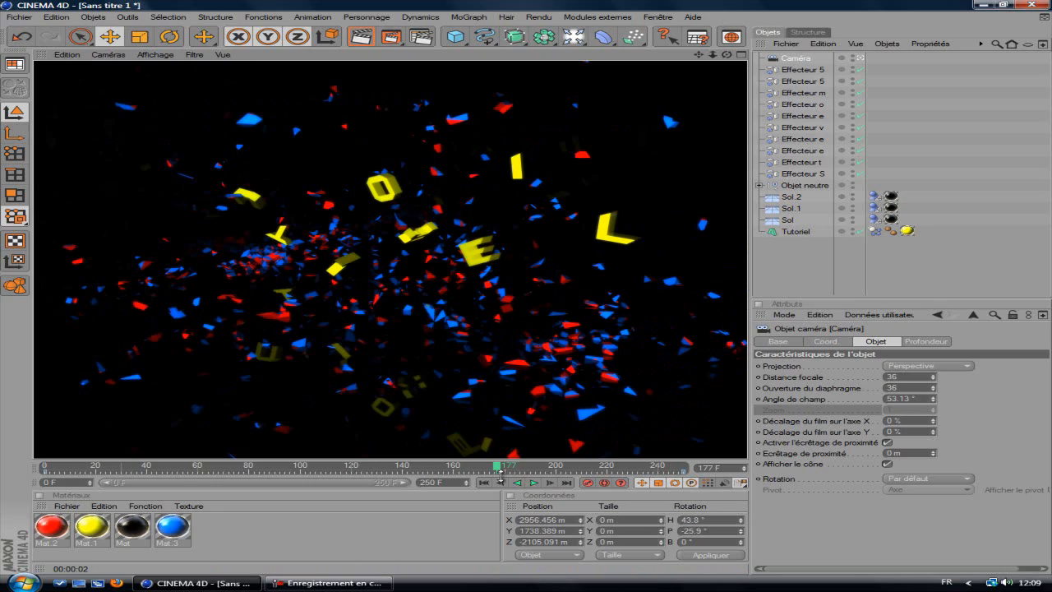
{"action": "left_click", "coordinate": [535, 484]}
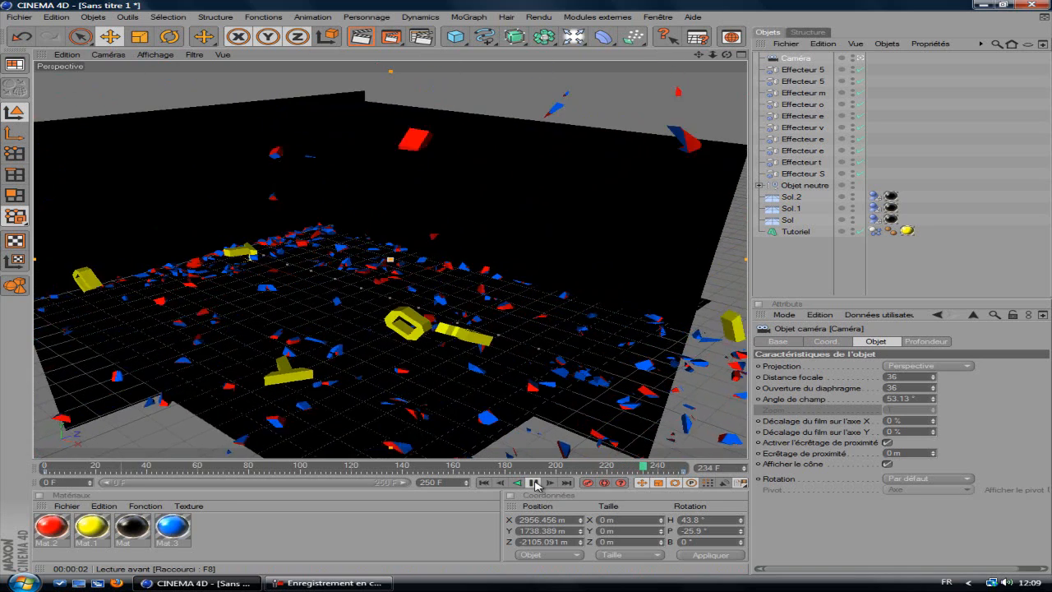
{"action": "left_click", "coordinate": [535, 484]}
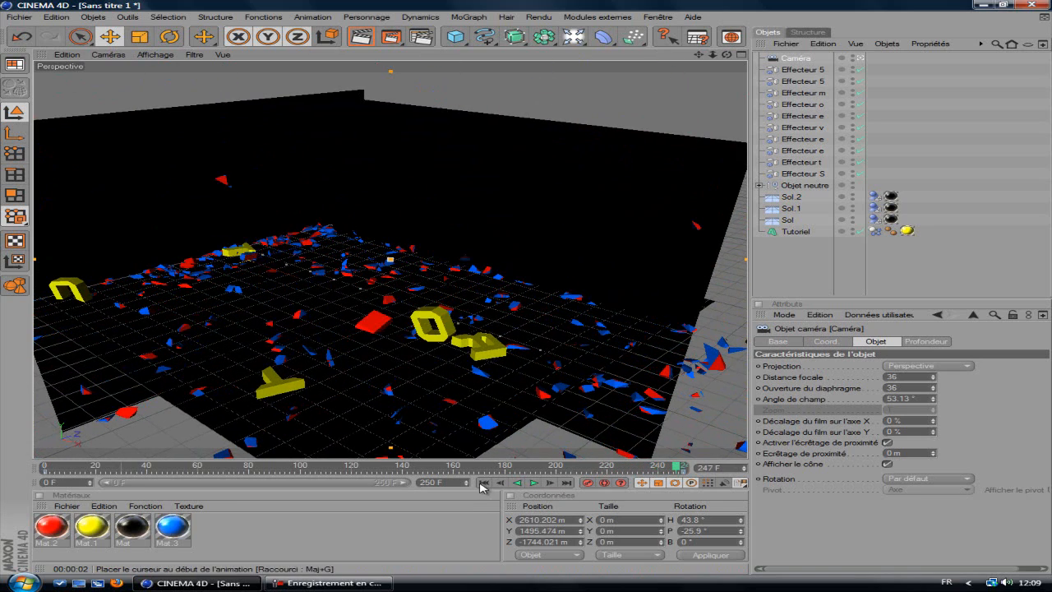
{"action": "left_click", "coordinate": [483, 483]}
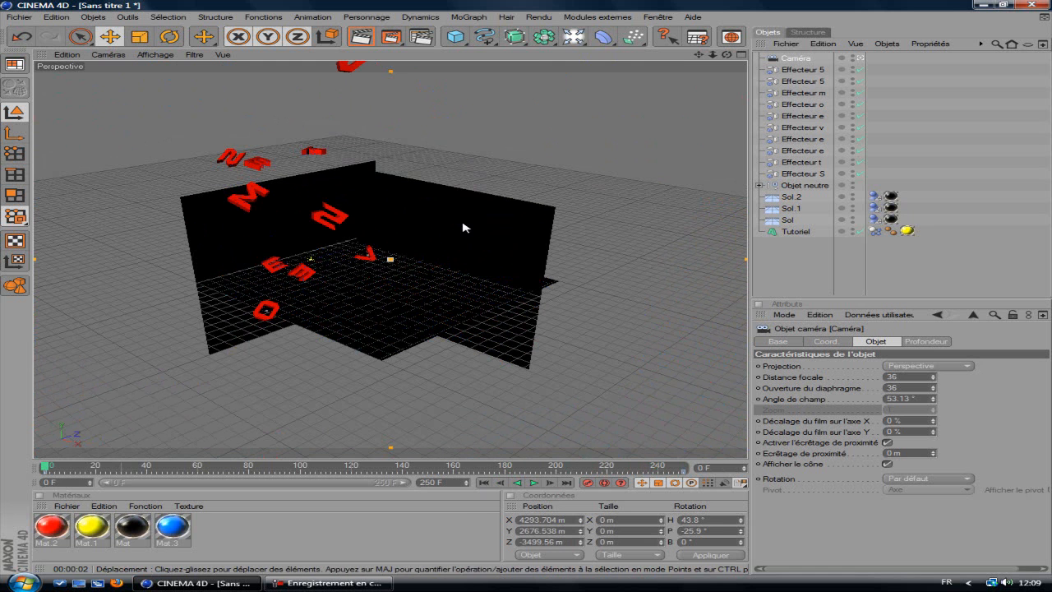
Set the render output to the HDV/HDTV 720 25 preset and the frame range to Toutes les images
{"action": "left_click", "coordinate": [421, 39]}
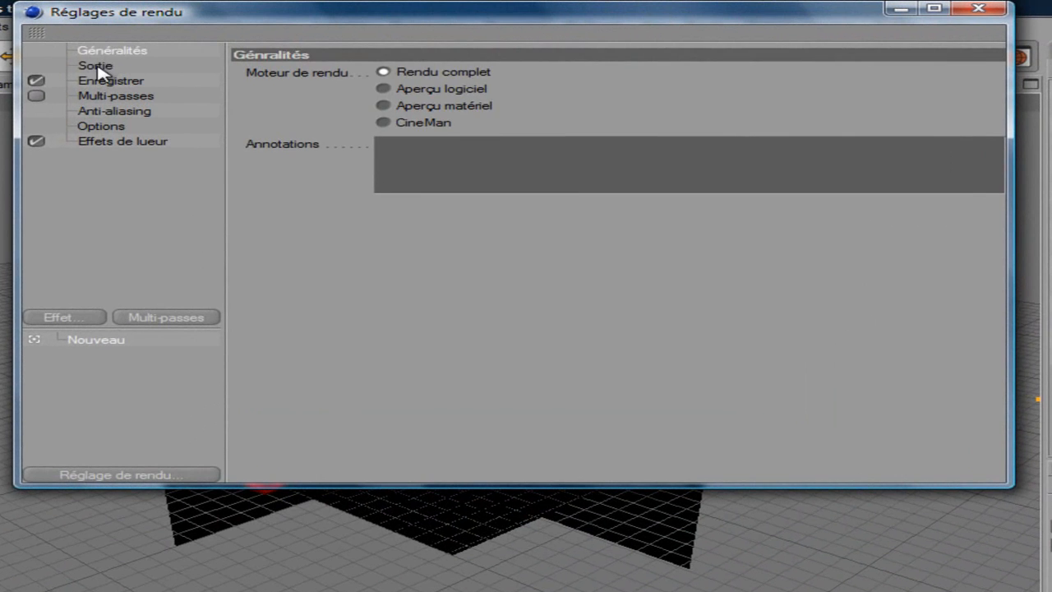
{"action": "left_click", "coordinate": [146, 51]}
{"action": "left_click", "coordinate": [257, 73]}
{"action": "mouse_move", "coordinate": [335, 124]}
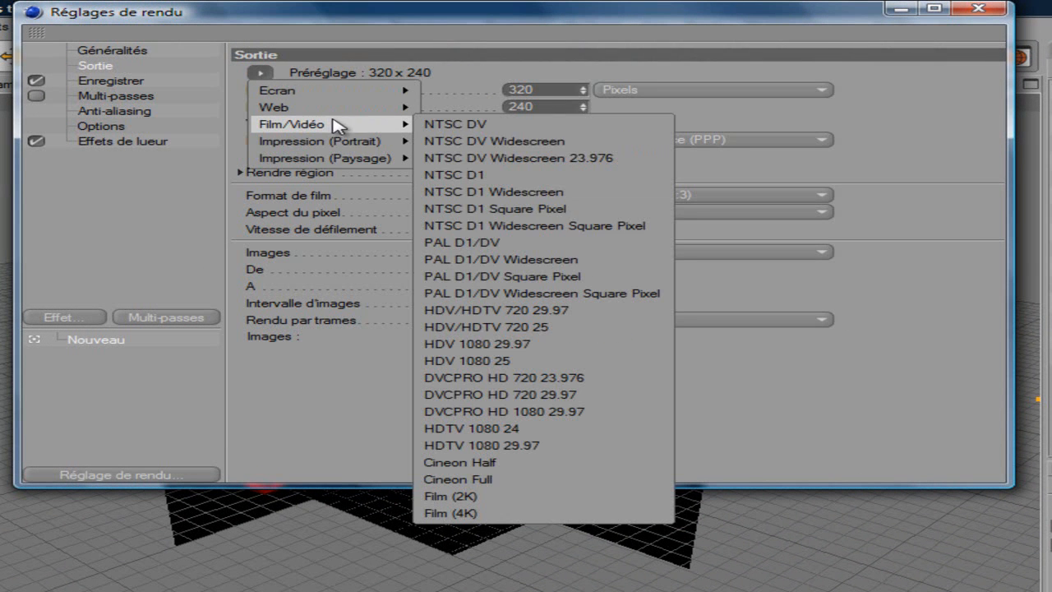
{"action": "left_click", "coordinate": [562, 338]}
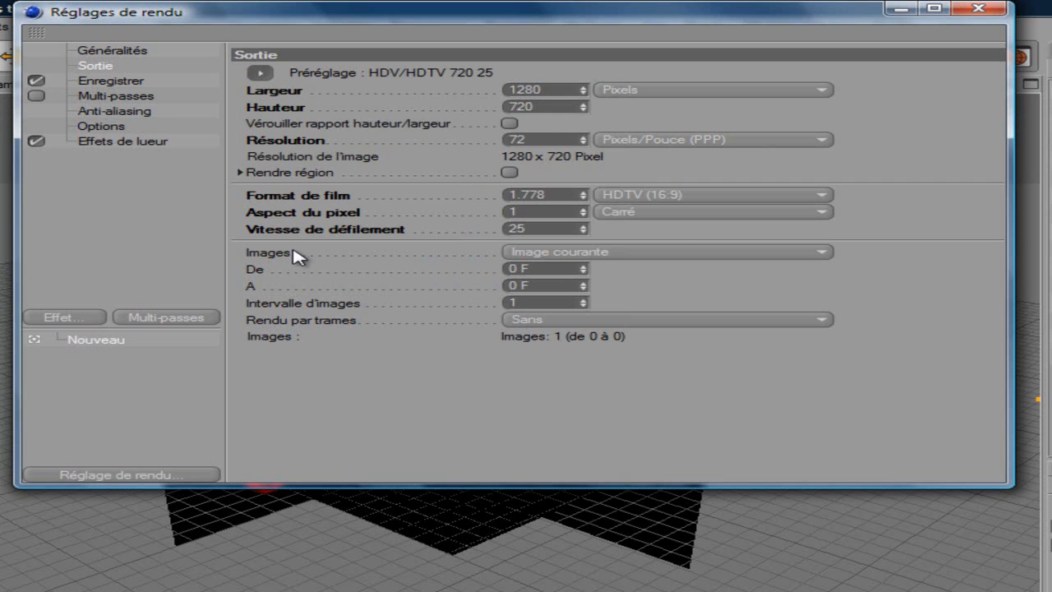
{"action": "left_click", "coordinate": [647, 247]}
{"action": "left_click", "coordinate": [589, 299]}
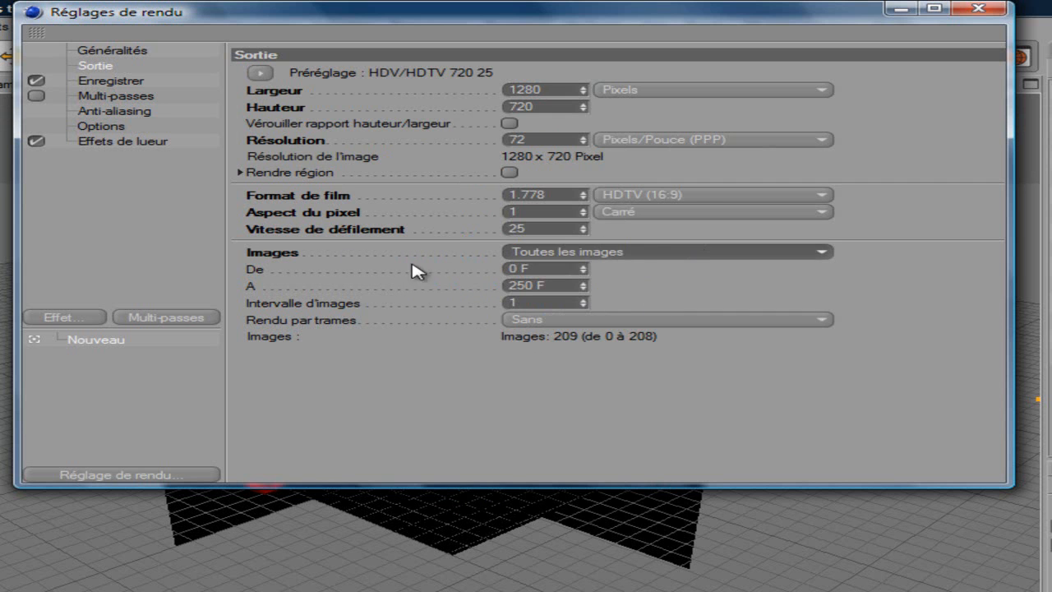
Set the save format of the render to Film QuickTime
{"action": "left_click", "coordinate": [107, 82]}
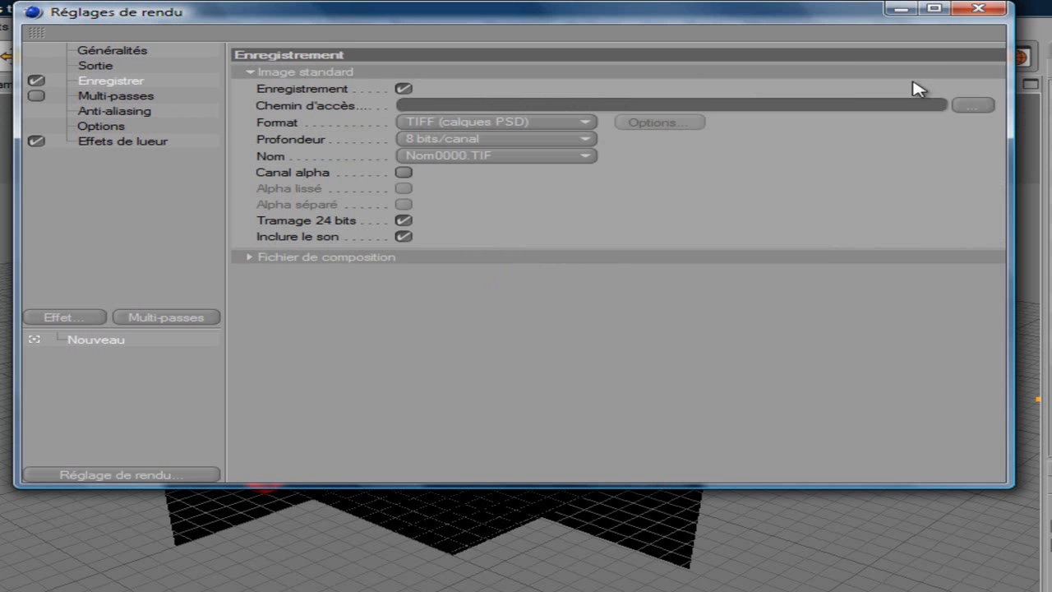
{"action": "left_click", "coordinate": [973, 105]}
{"action": "left_click", "coordinate": [792, 35]}
{"action": "left_click", "coordinate": [457, 123]}
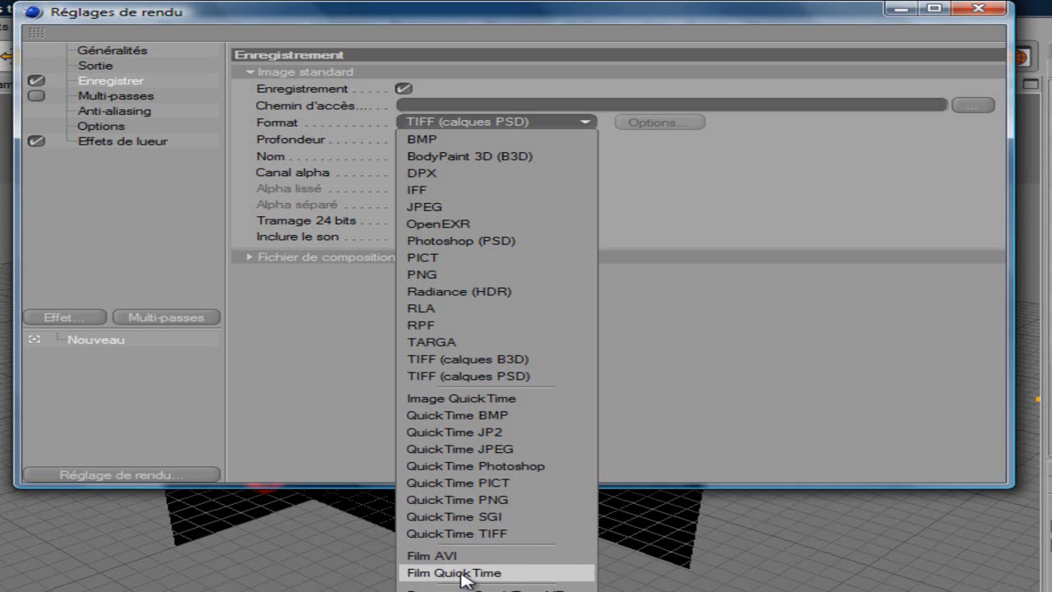
{"action": "left_click", "coordinate": [460, 573]}
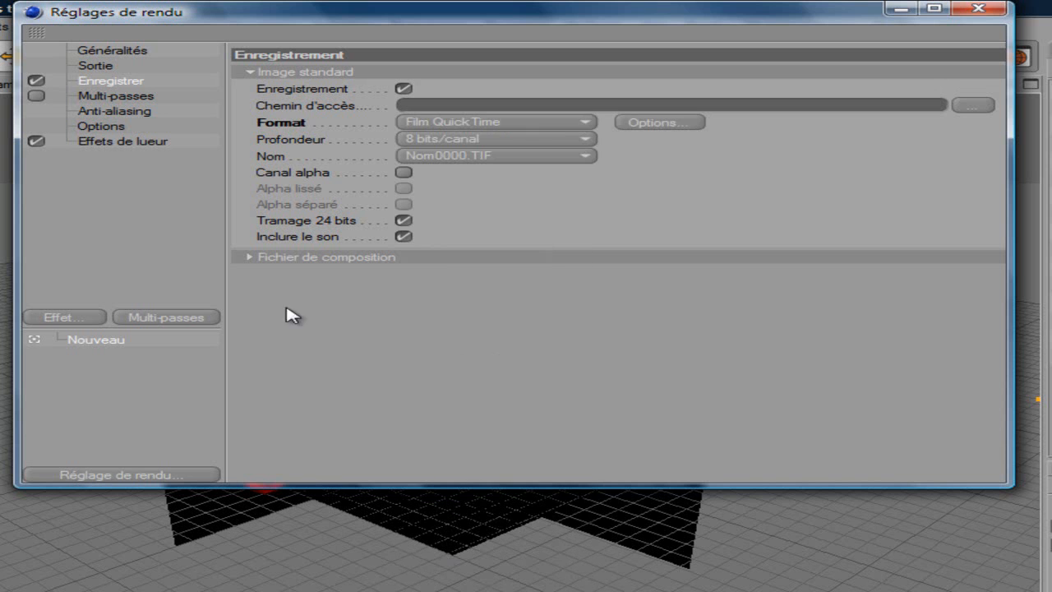
Set the render's anti-aliasing to Au mieux and review the Options and Généralités render settings
{"action": "left_click", "coordinate": [115, 96]}
{"action": "left_click", "coordinate": [124, 113]}
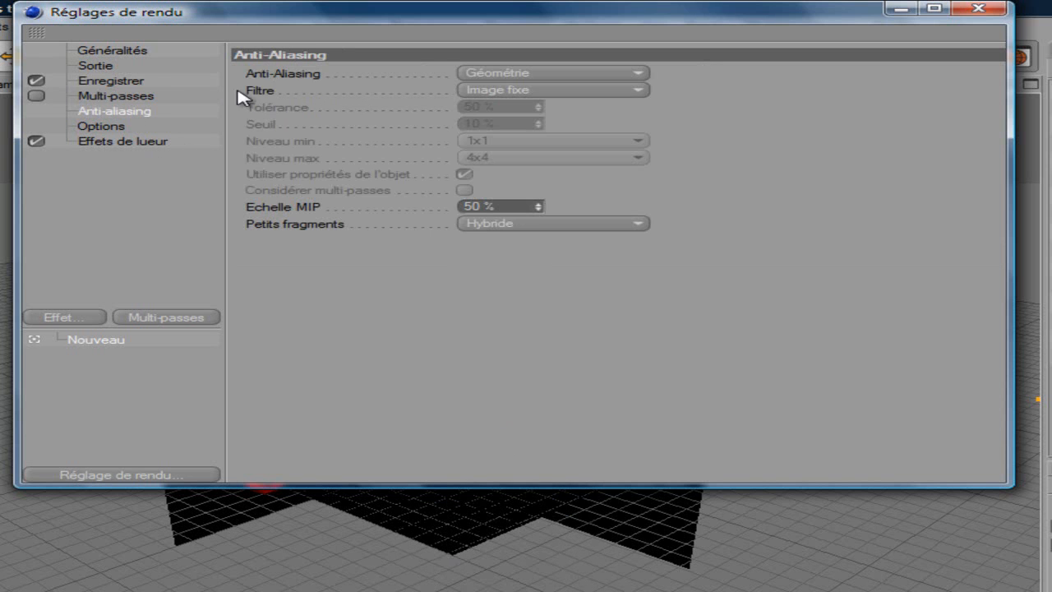
{"action": "left_click", "coordinate": [510, 73]}
{"action": "left_click", "coordinate": [511, 124]}
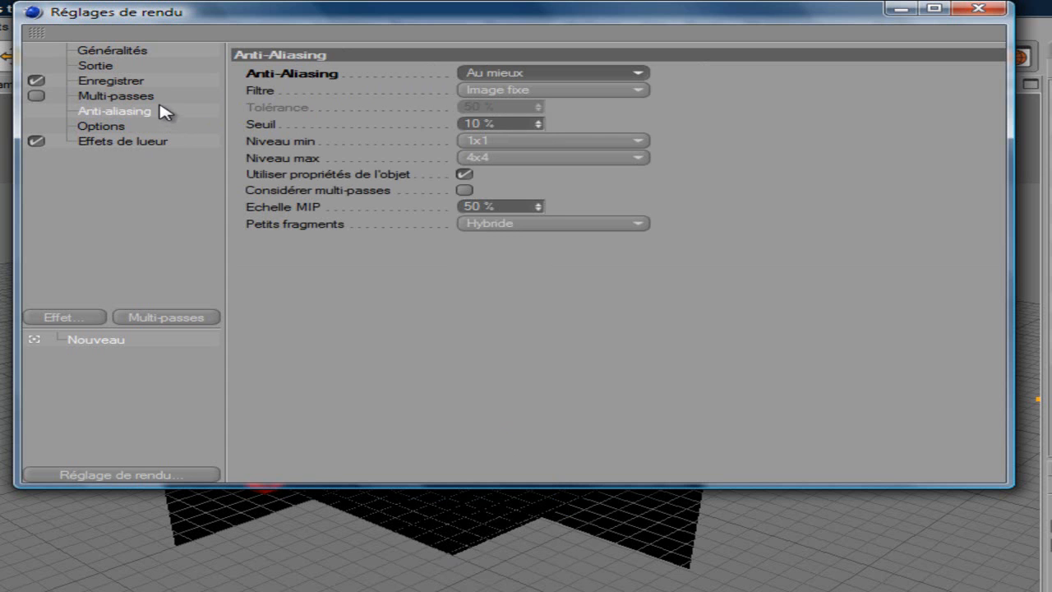
{"action": "left_click", "coordinate": [100, 127]}
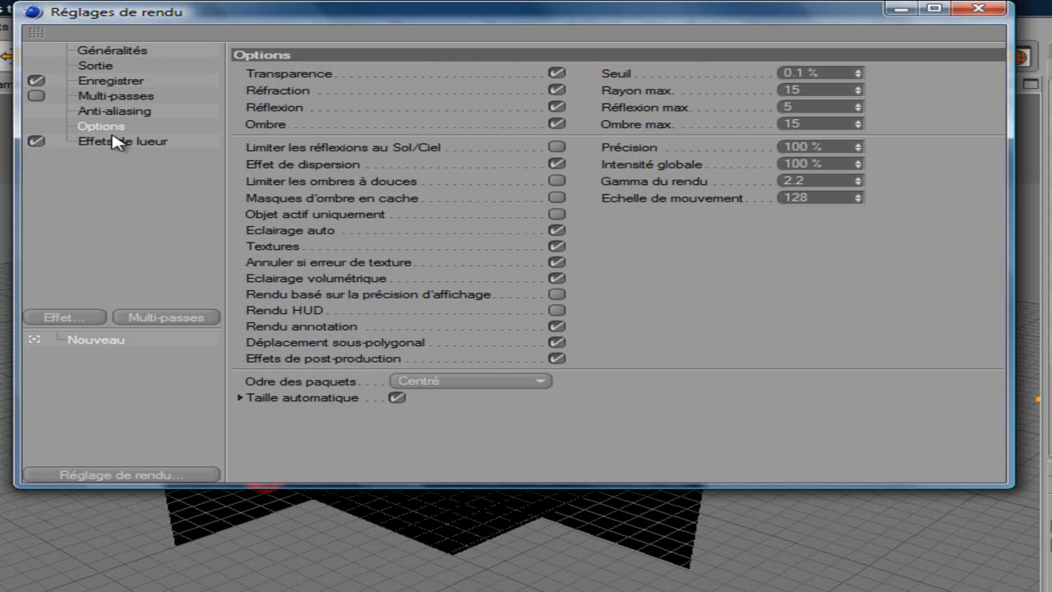
{"action": "left_click", "coordinate": [115, 50]}
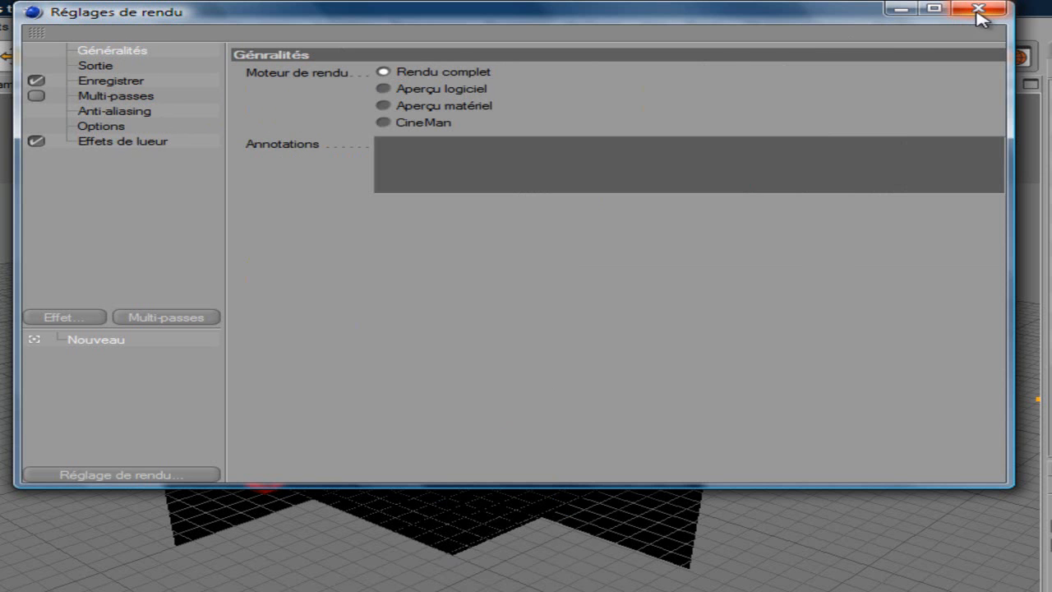
Close the render settings and render the animation in the Picture Viewer, continuing without saving to a file
{"action": "left_click", "coordinate": [979, 10]}
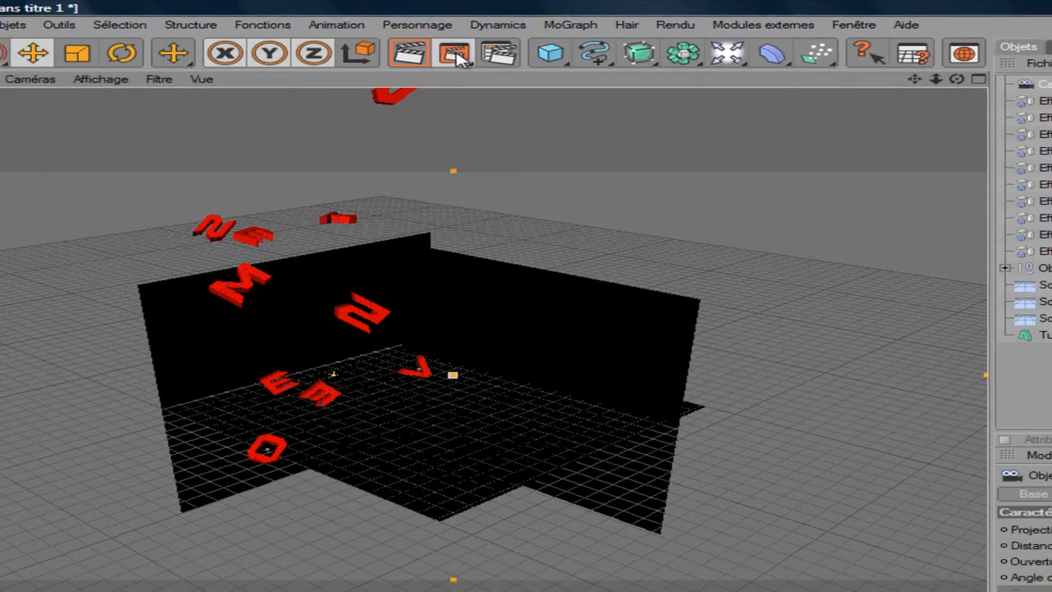
{"action": "left_click", "coordinate": [471, 58]}
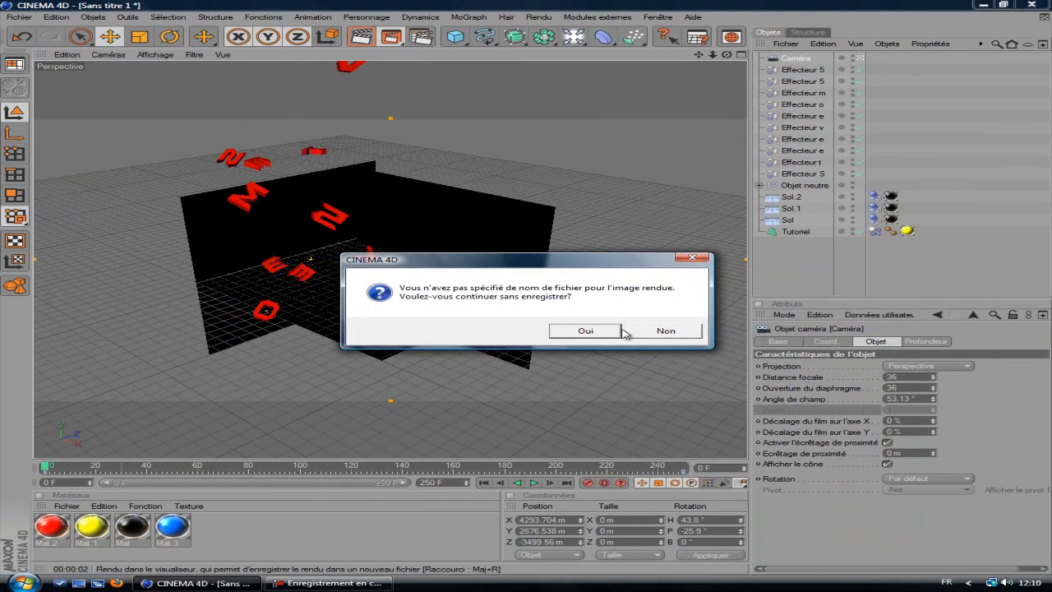
{"action": "left_click", "coordinate": [585, 331]}
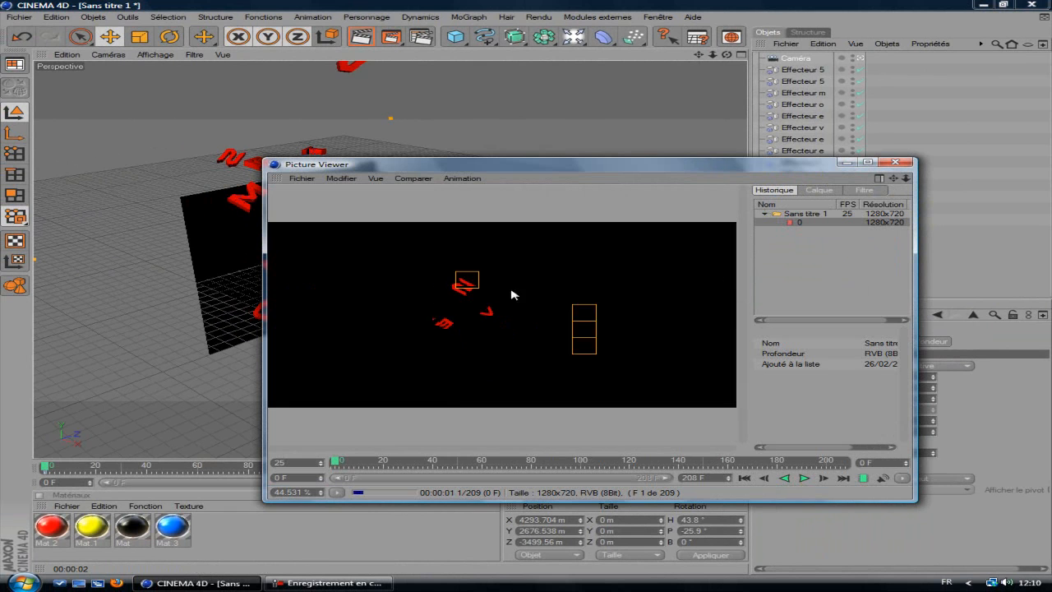